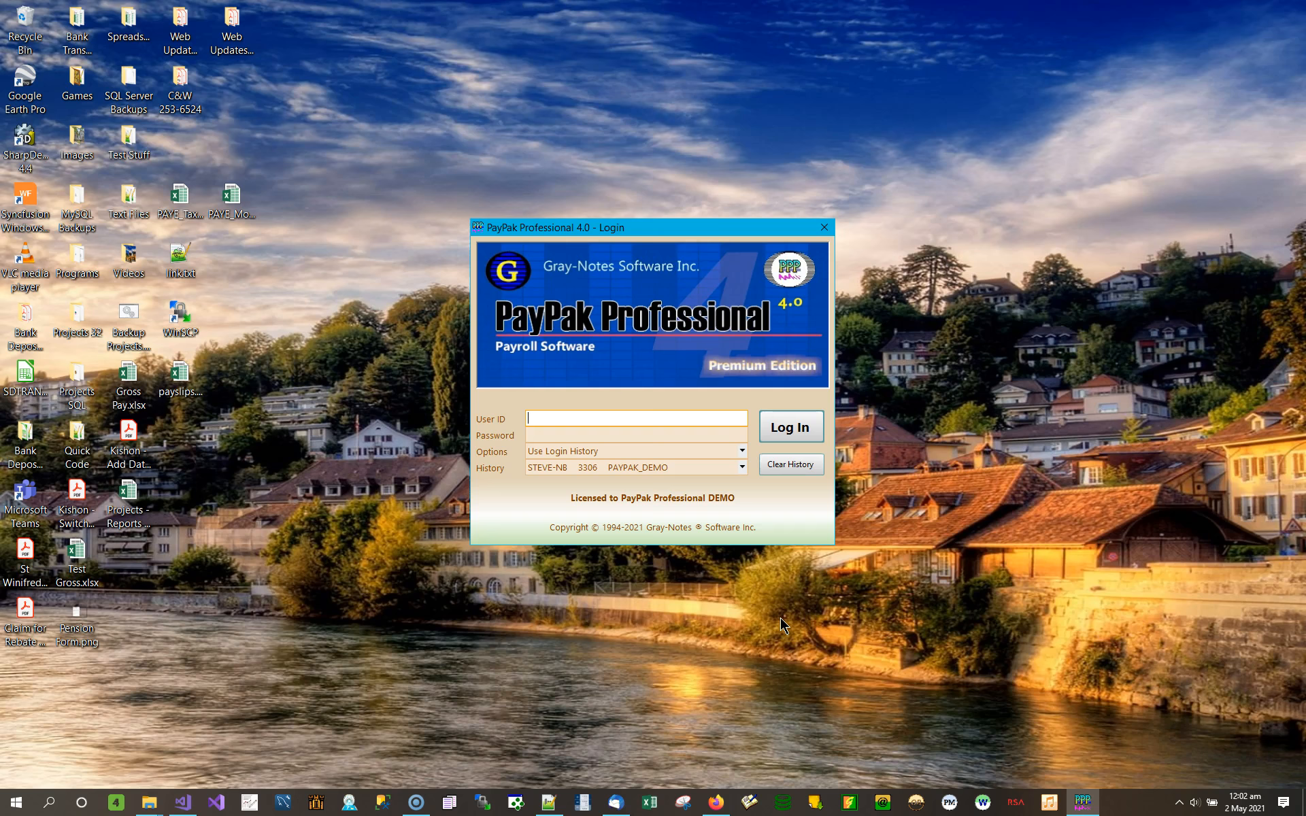
Step: Log in to the PAYPAK_DEMO company with the demo user ID and password
{"action": "type", "text": "sa"}
{"action": "key", "text": "Tab"}
{"action": "type", "text": "demo"}
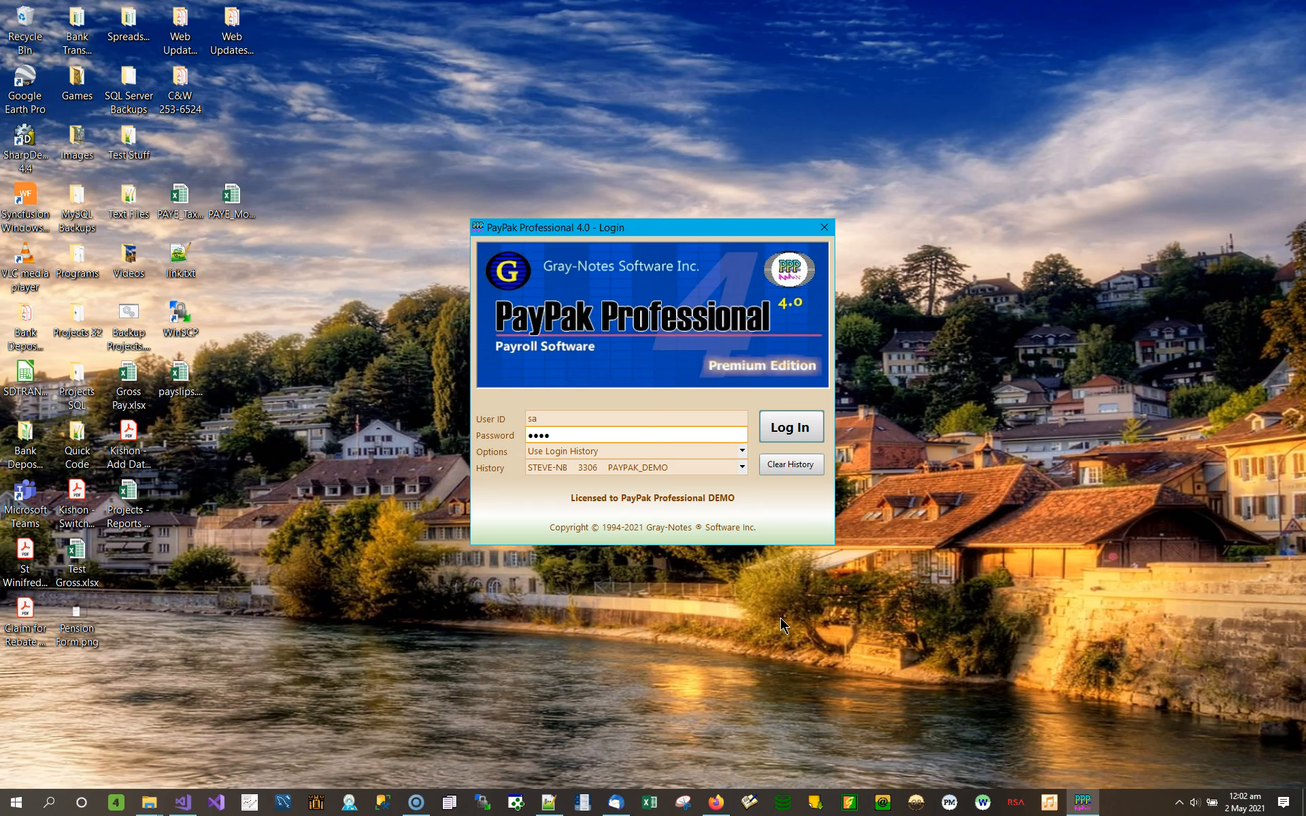
{"action": "key", "text": "Return"}
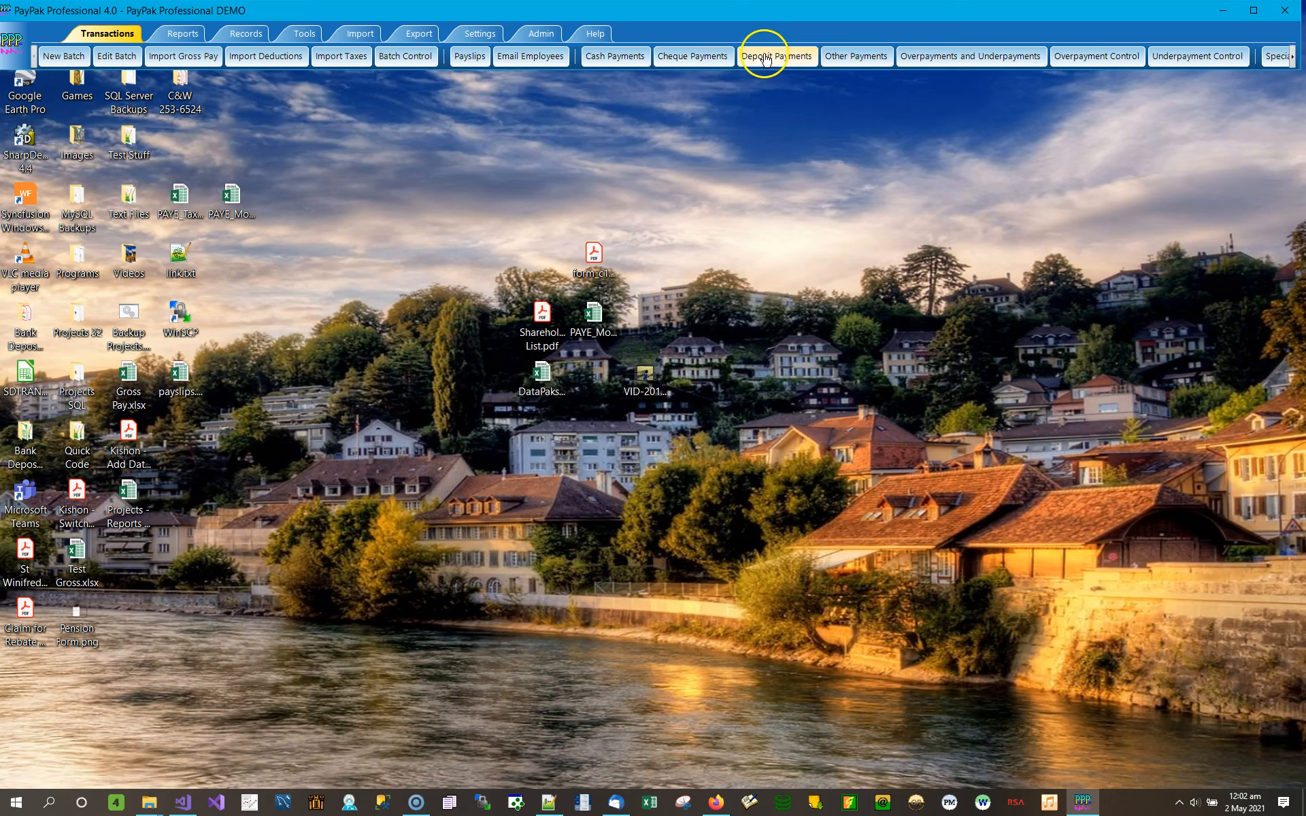
Step: Open Other Payments, enlarge the Entries panel, and list the 2019 payments
{"action": "left_click", "coordinate": [850, 57]}
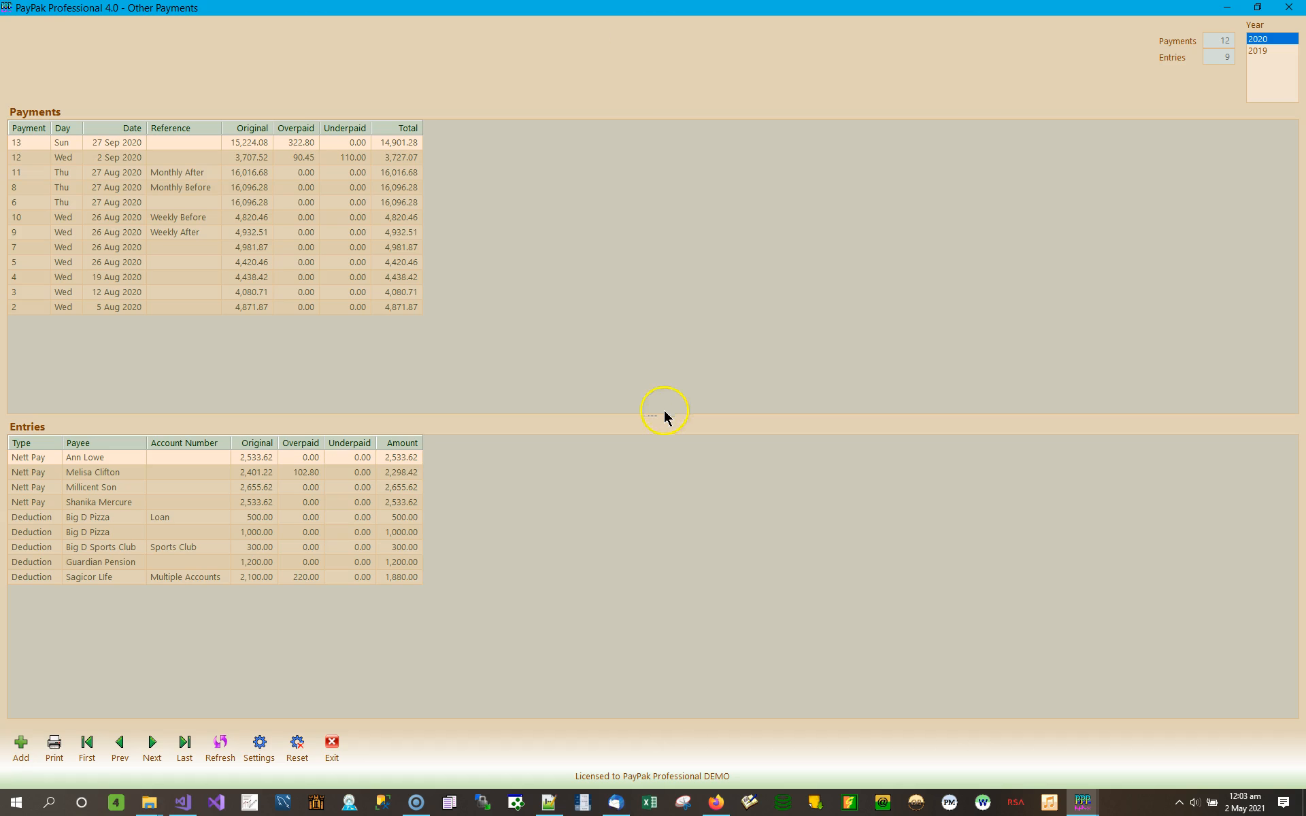
{"action": "left_click_drag", "start_coordinate": [656, 414], "coordinate": [688, 367]}
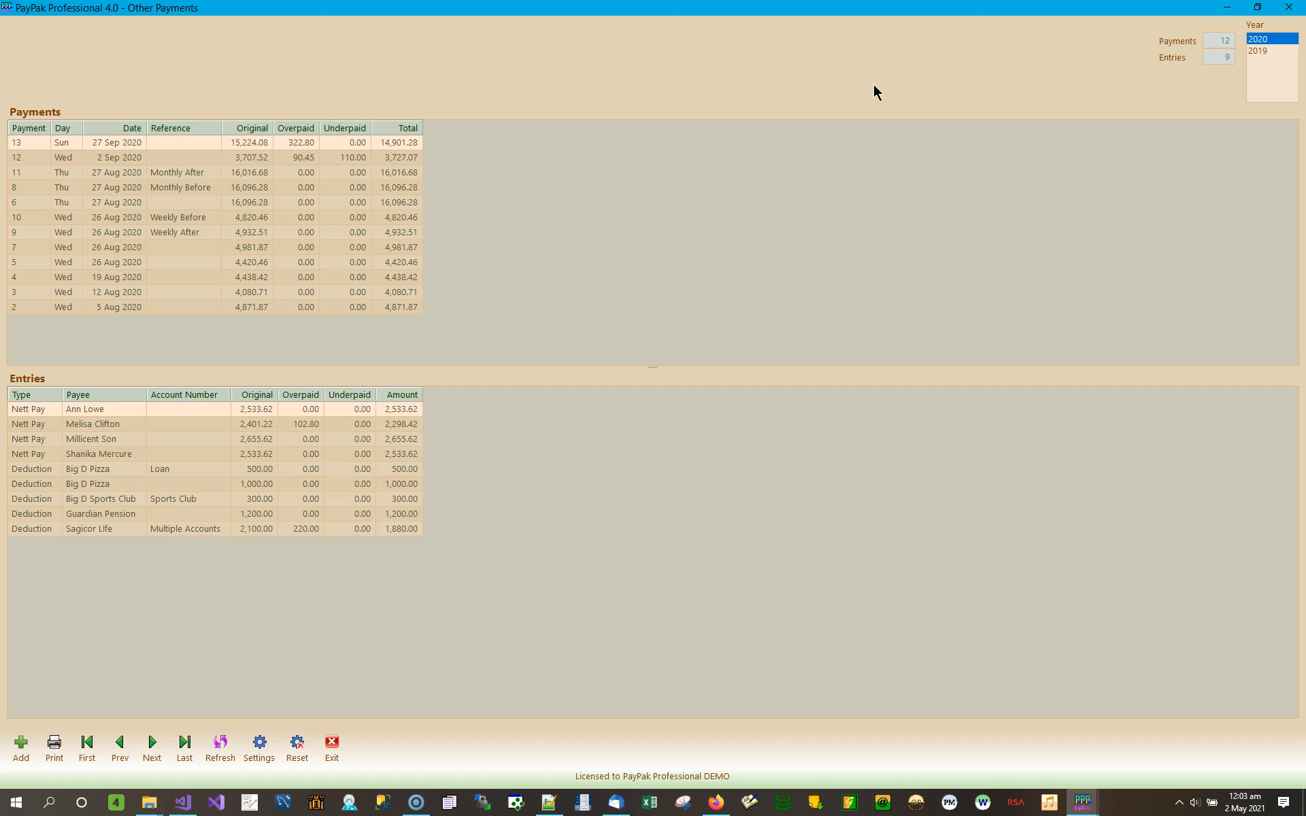
{"action": "left_click", "coordinate": [1214, 112]}
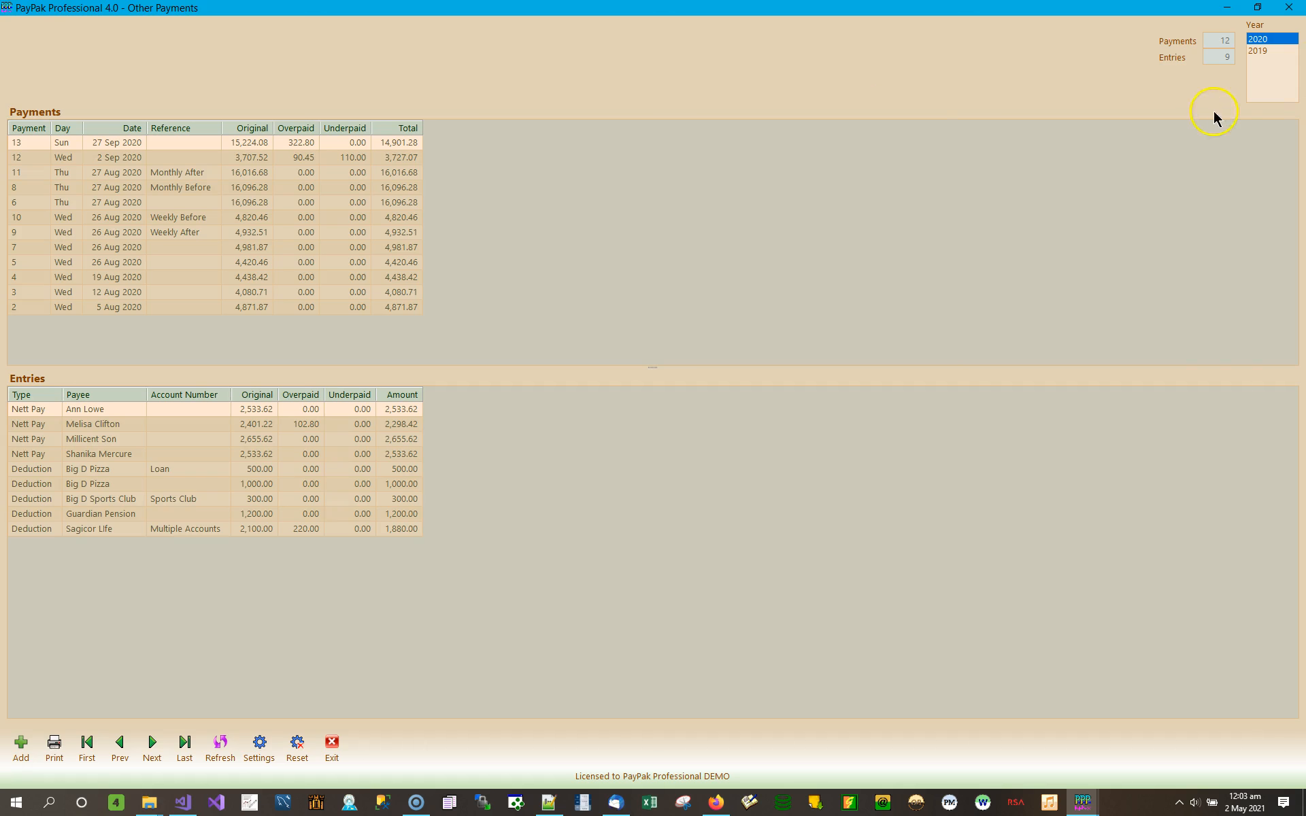
{"action": "left_click", "coordinate": [1268, 51]}
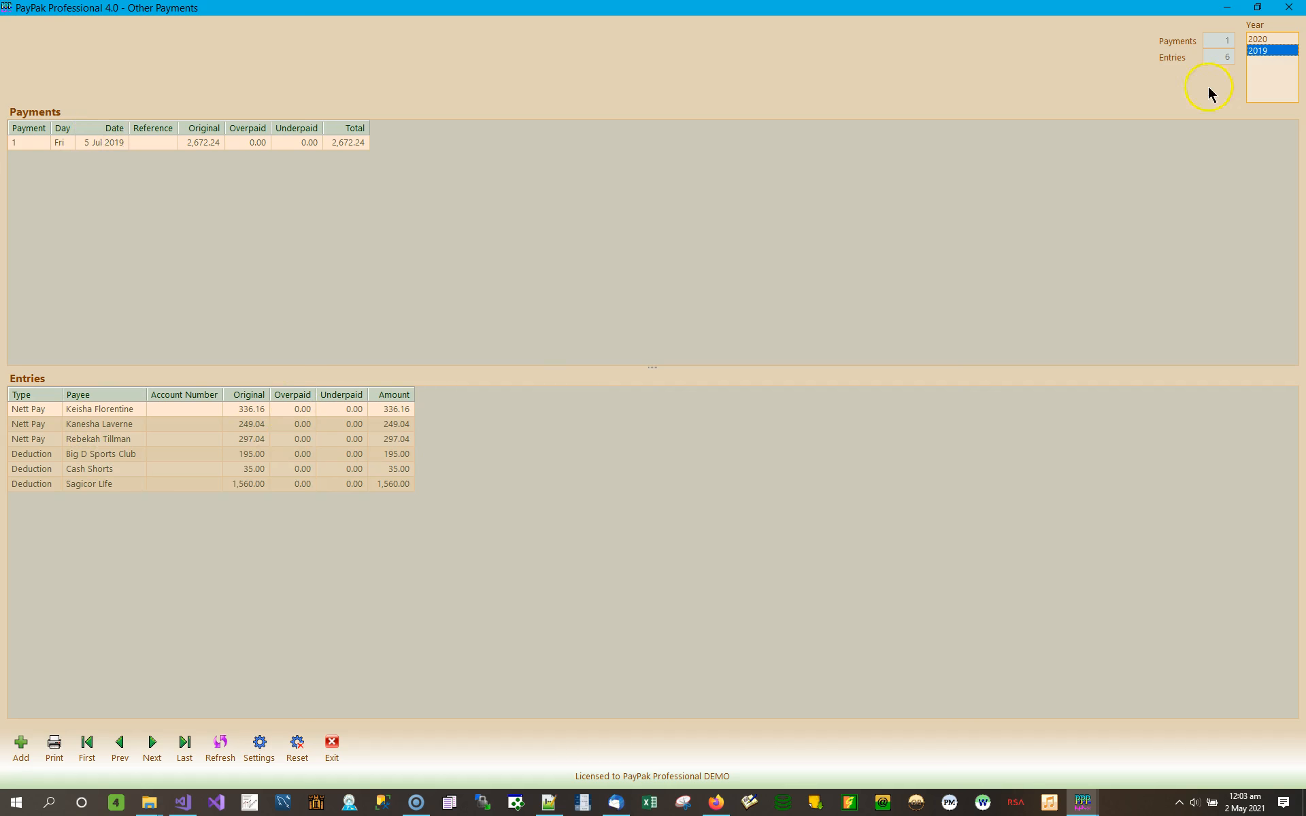
Step: Show the 2020 payments and review the entries of payments 12, 11, 8, 6, 10 and 9
{"action": "left_click", "coordinate": [1258, 39]}
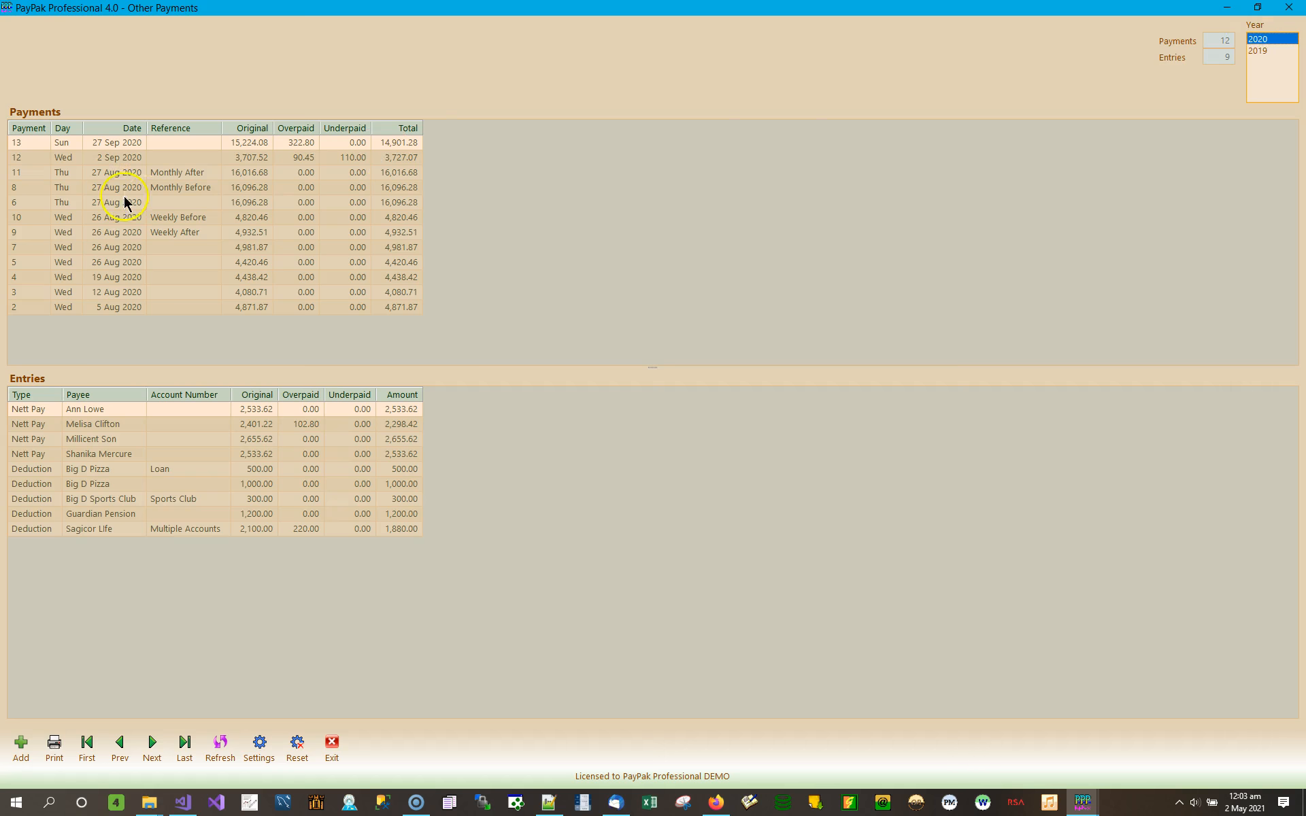
{"action": "left_click", "coordinate": [162, 153]}
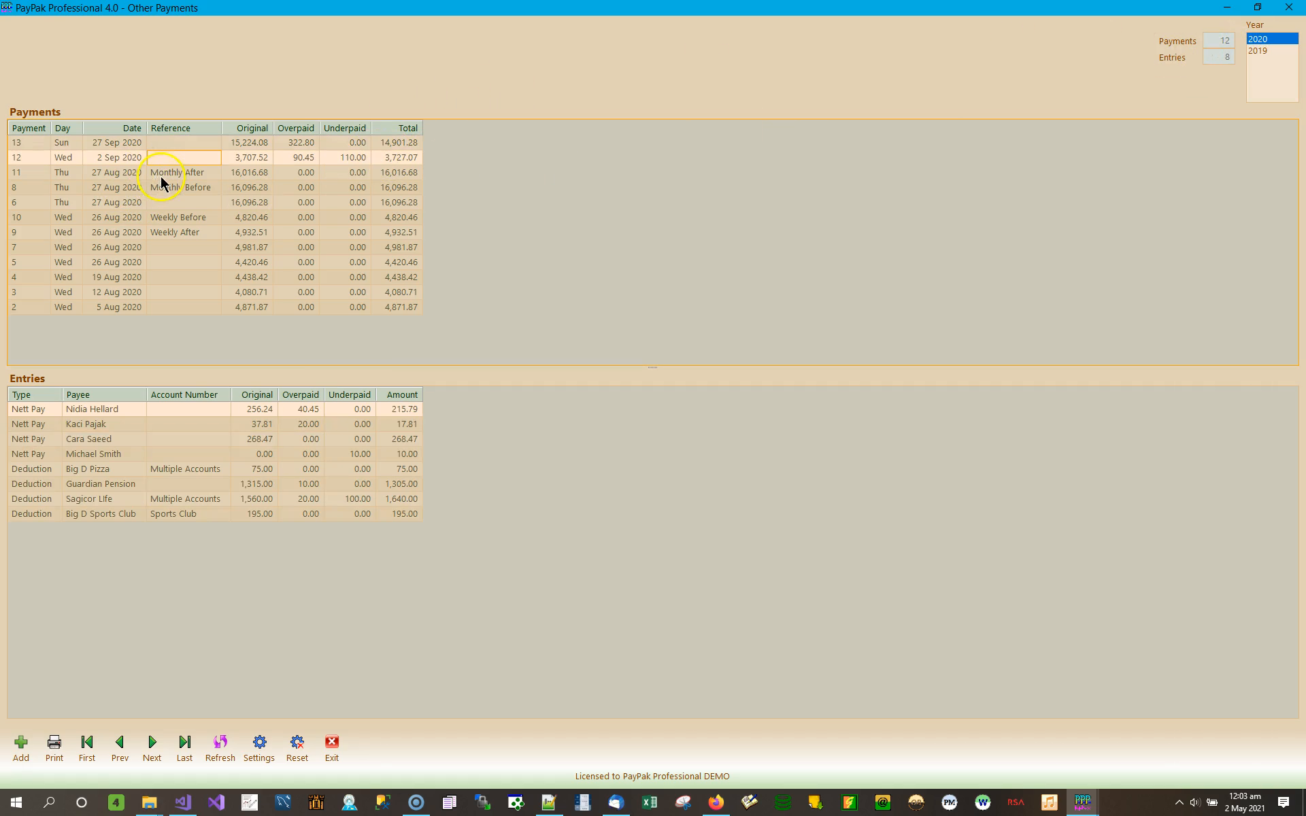
{"action": "left_click", "coordinate": [208, 173]}
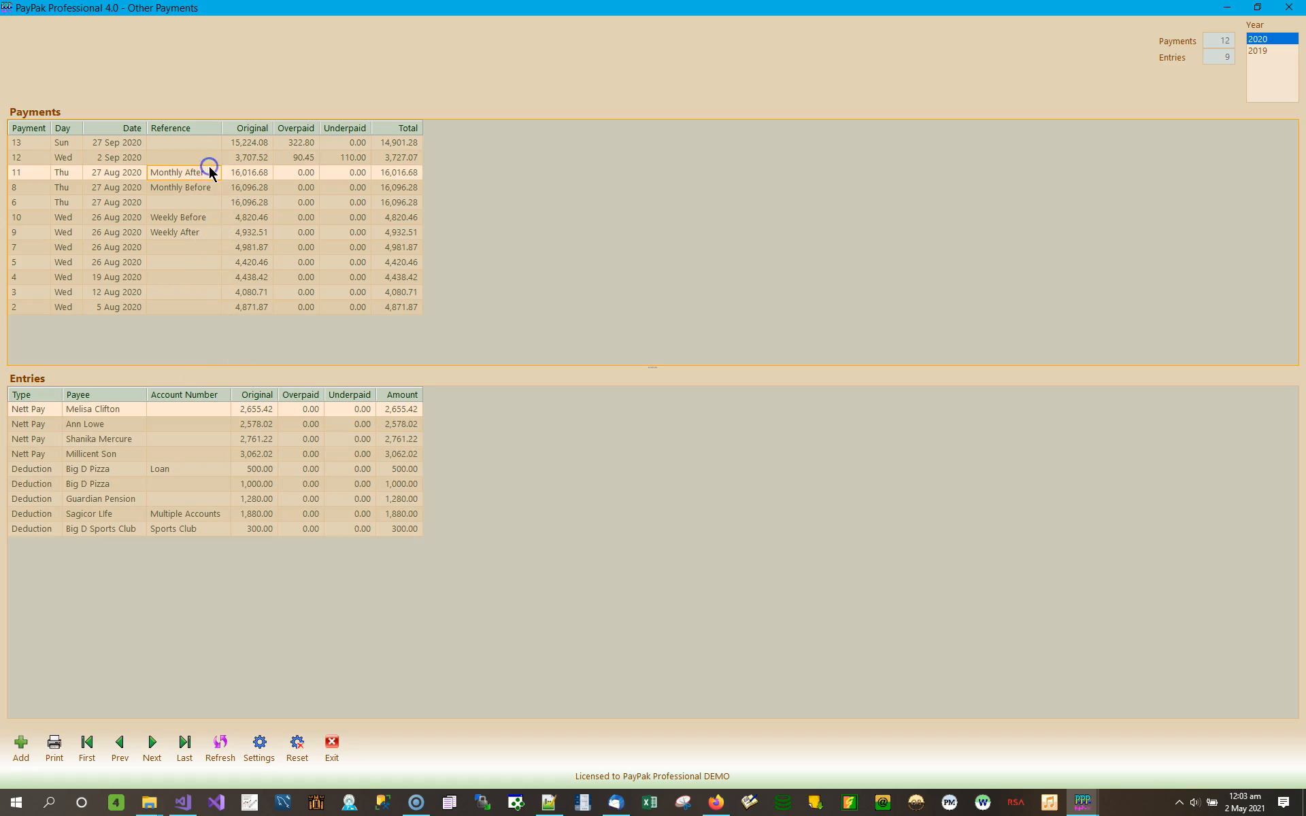
{"action": "left_click", "coordinate": [203, 190]}
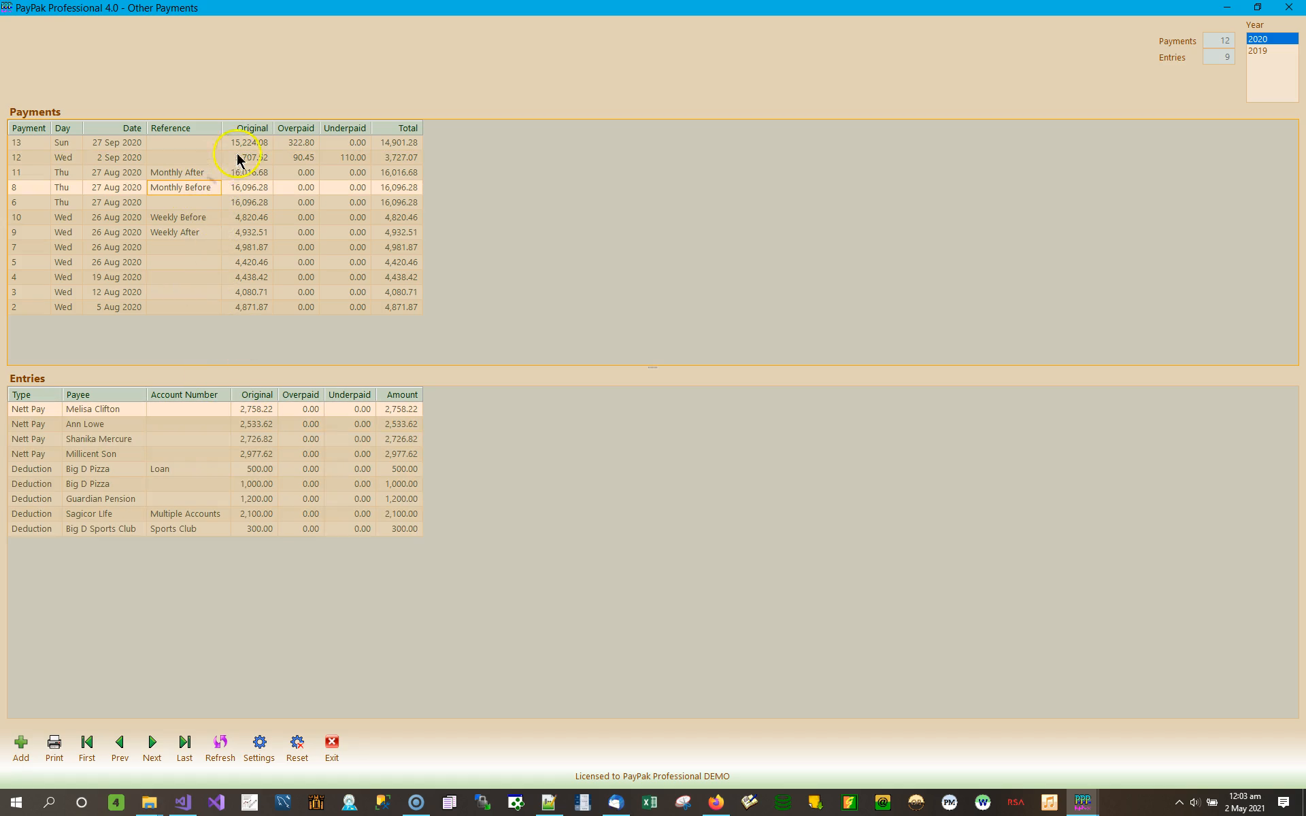
{"action": "left_click", "coordinate": [218, 202]}
{"action": "left_click", "coordinate": [213, 220]}
{"action": "left_click", "coordinate": [210, 233]}
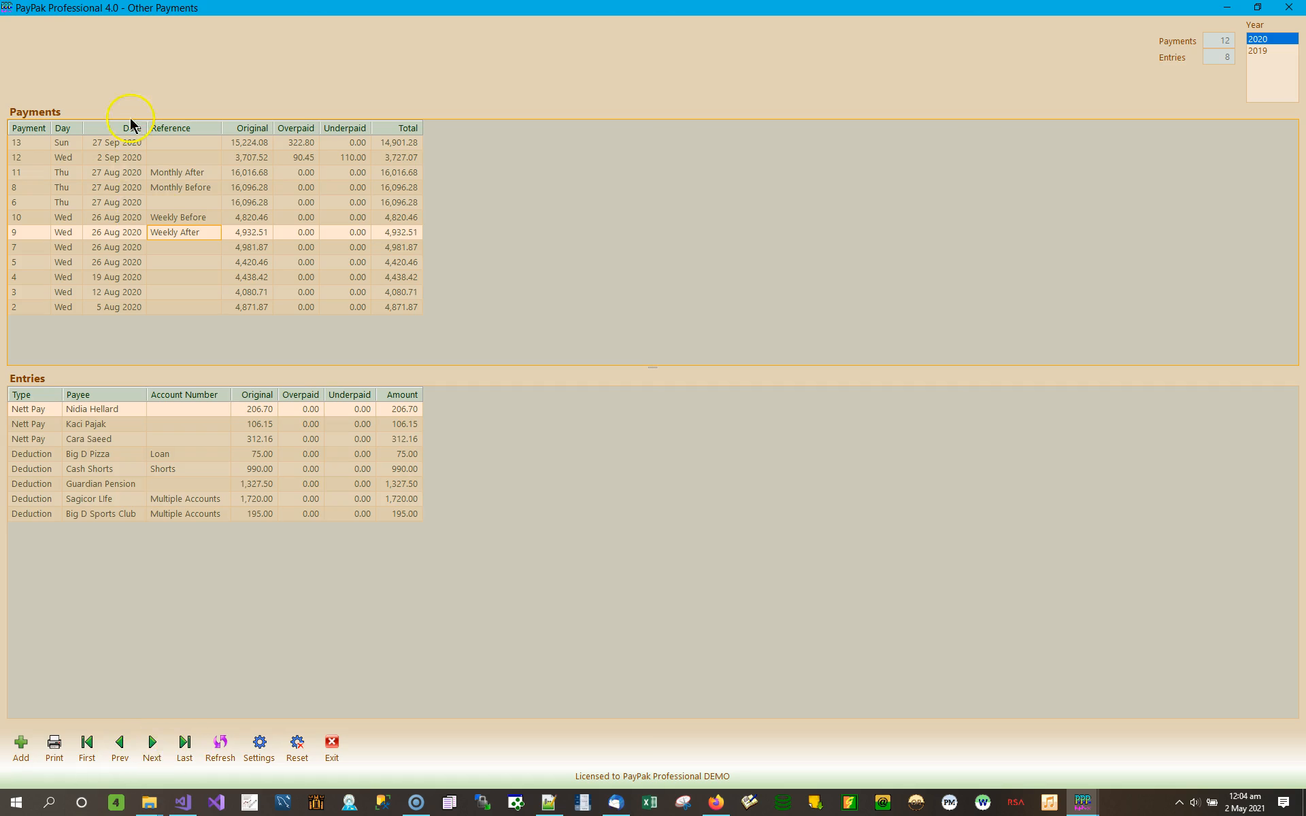
Step: Navigate from first payment 13 forward and back, finishing on last payment 2
{"action": "left_click", "coordinate": [91, 752]}
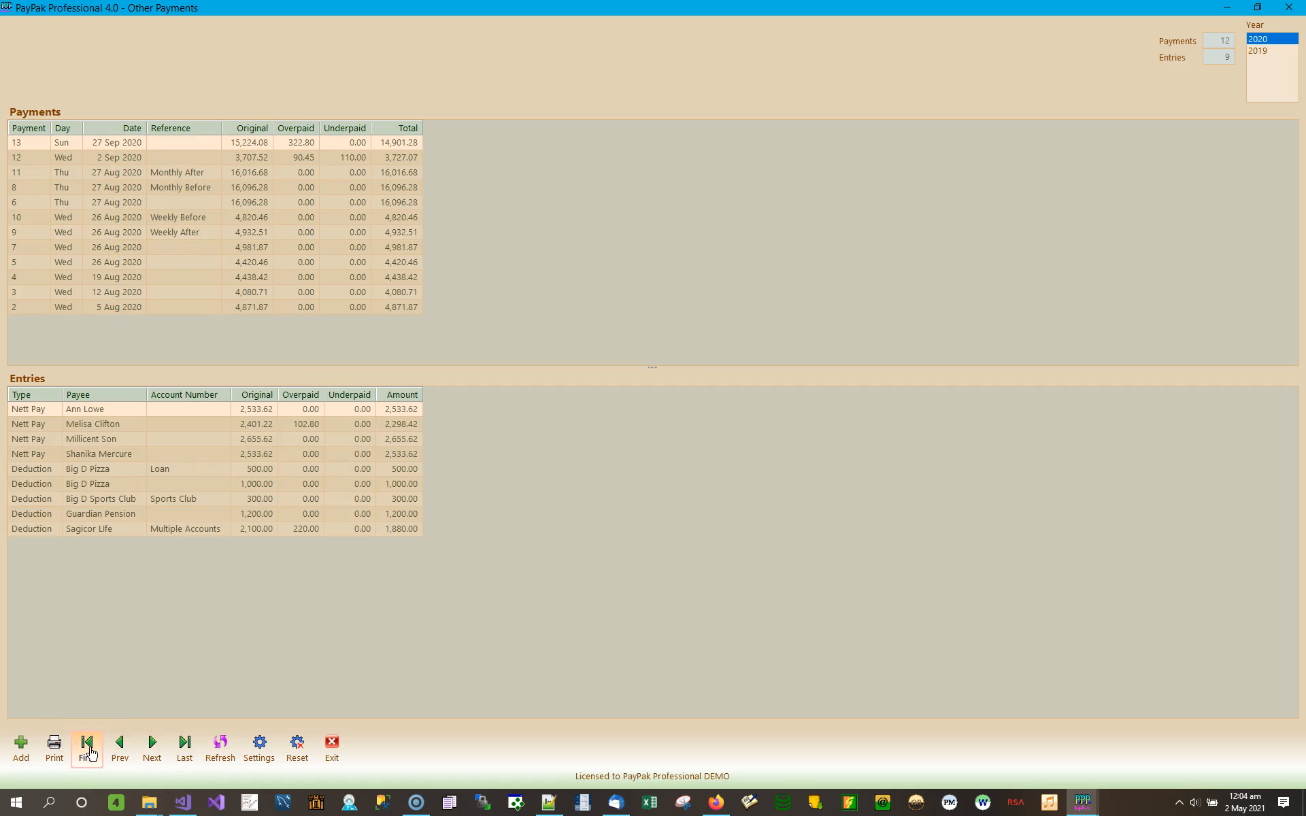
{"action": "left_click", "coordinate": [152, 744]}
{"action": "left_click", "coordinate": [152, 744]}
{"action": "left_click", "coordinate": [153, 745]}
{"action": "left_click", "coordinate": [152, 745]}
{"action": "left_click", "coordinate": [154, 748]}
{"action": "left_click", "coordinate": [123, 746]}
{"action": "left_click", "coordinate": [123, 747]}
{"action": "left_click", "coordinate": [122, 746]}
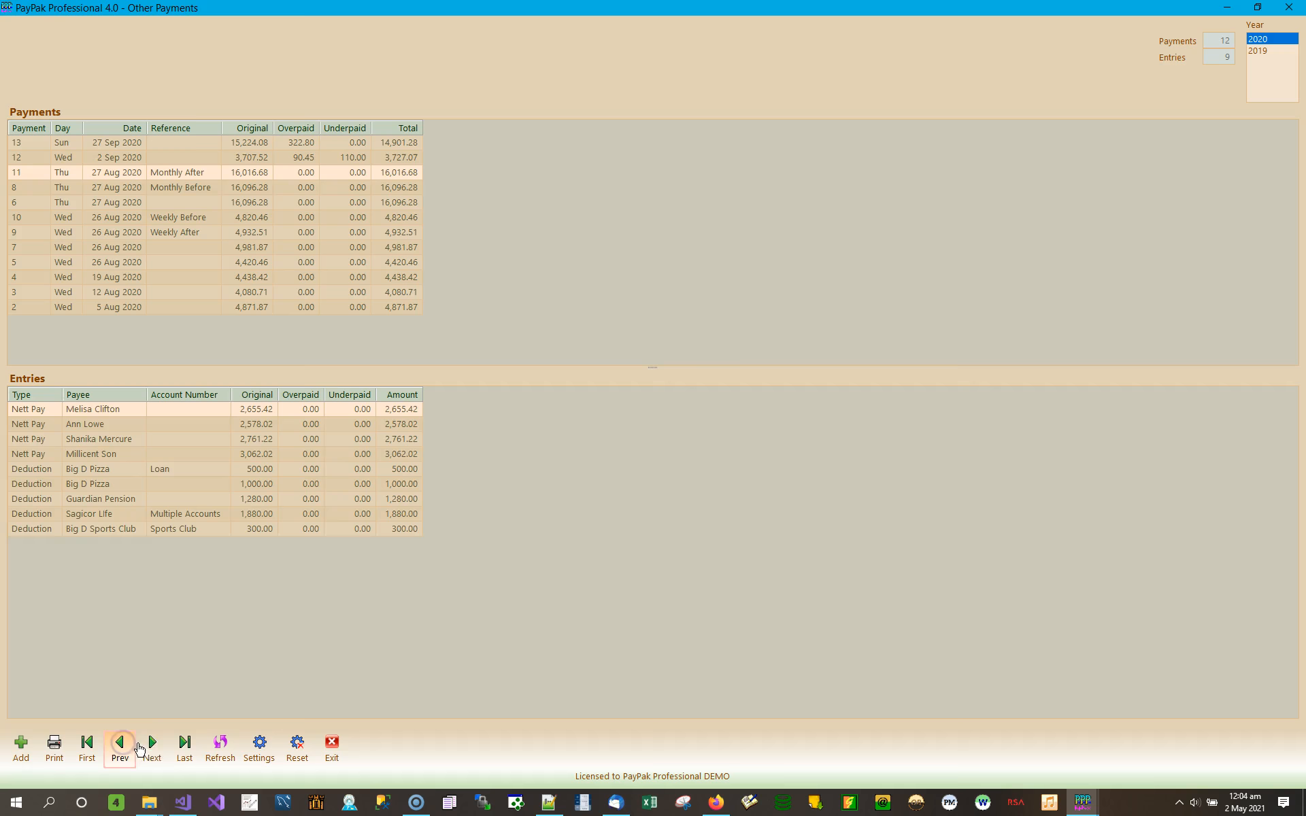
{"action": "left_click", "coordinate": [184, 745]}
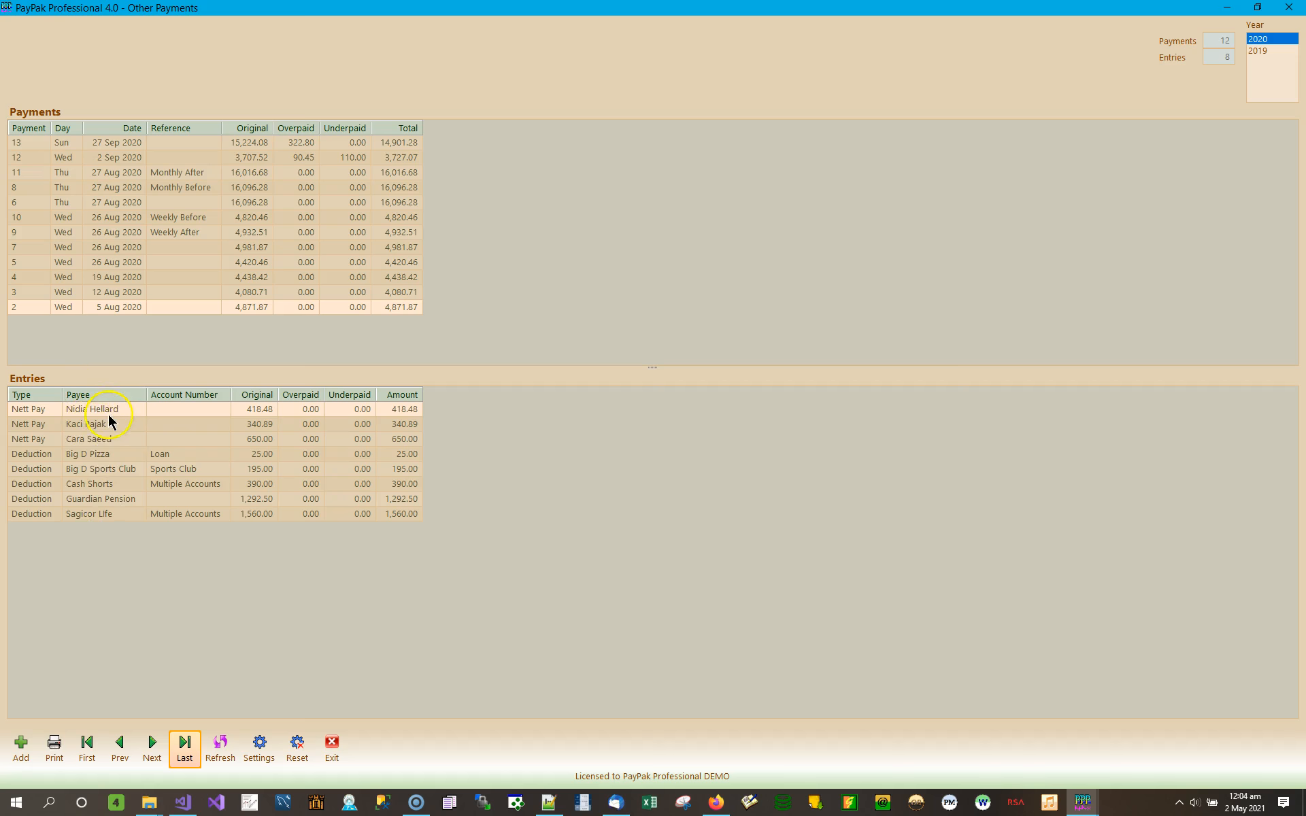
{"action": "left_click", "coordinate": [109, 414]}
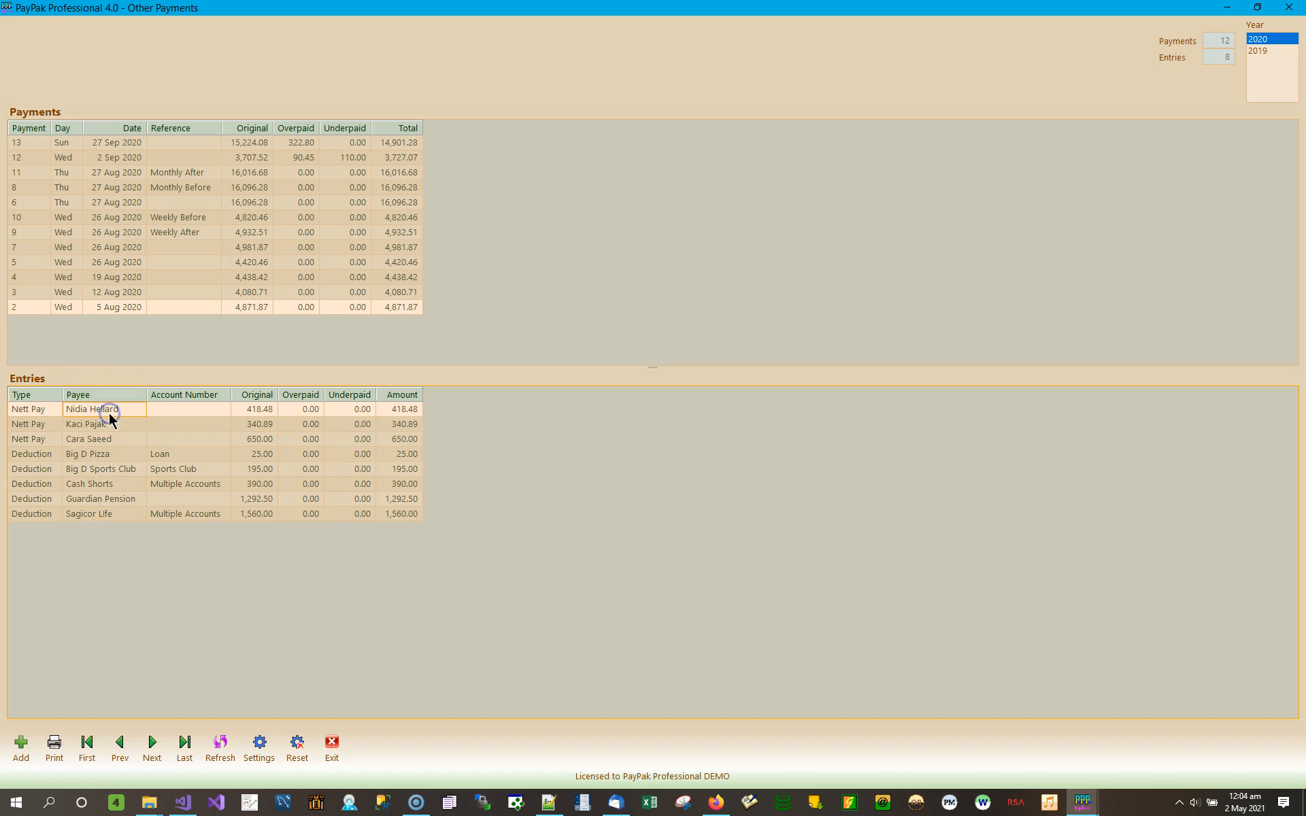
{"action": "left_click", "coordinate": [98, 457]}
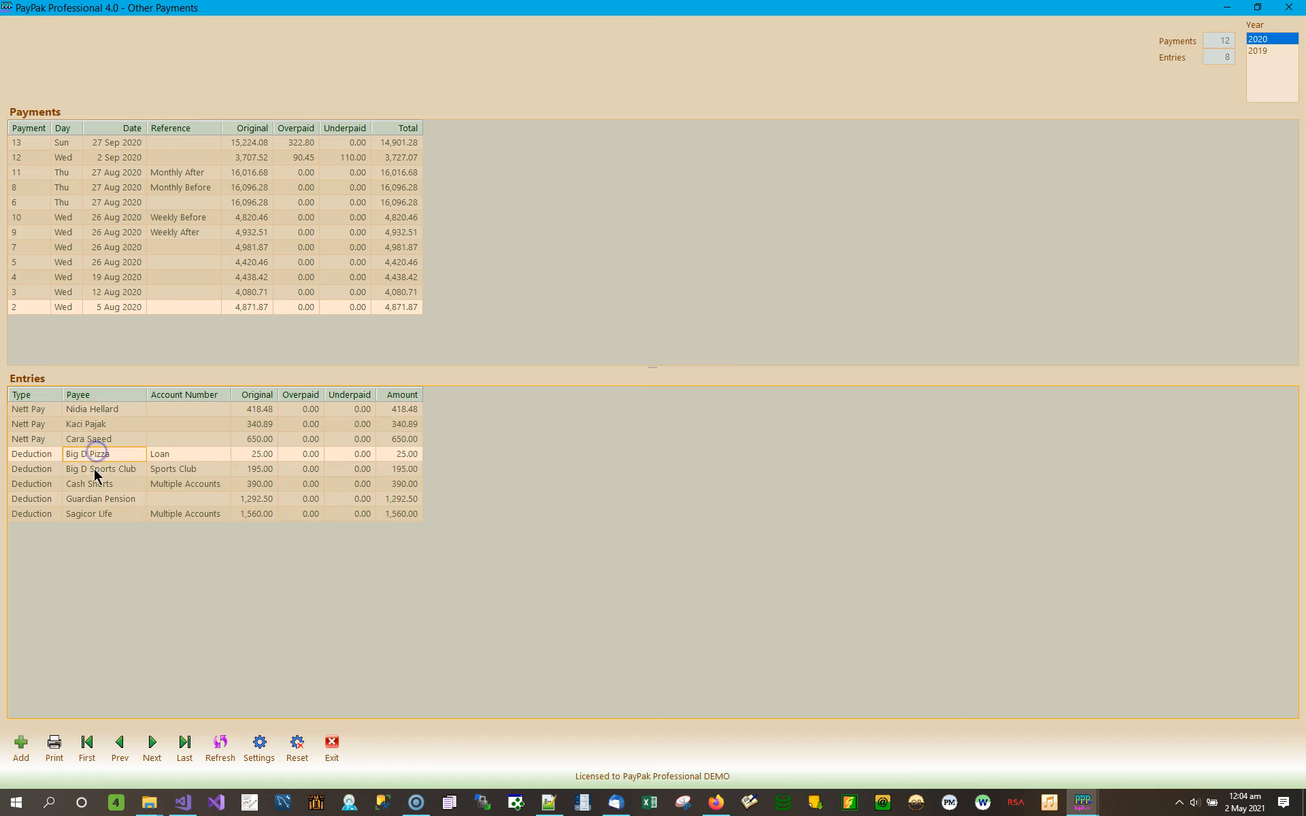
{"action": "left_click", "coordinate": [96, 469]}
{"action": "left_click", "coordinate": [110, 484]}
{"action": "left_click", "coordinate": [104, 498]}
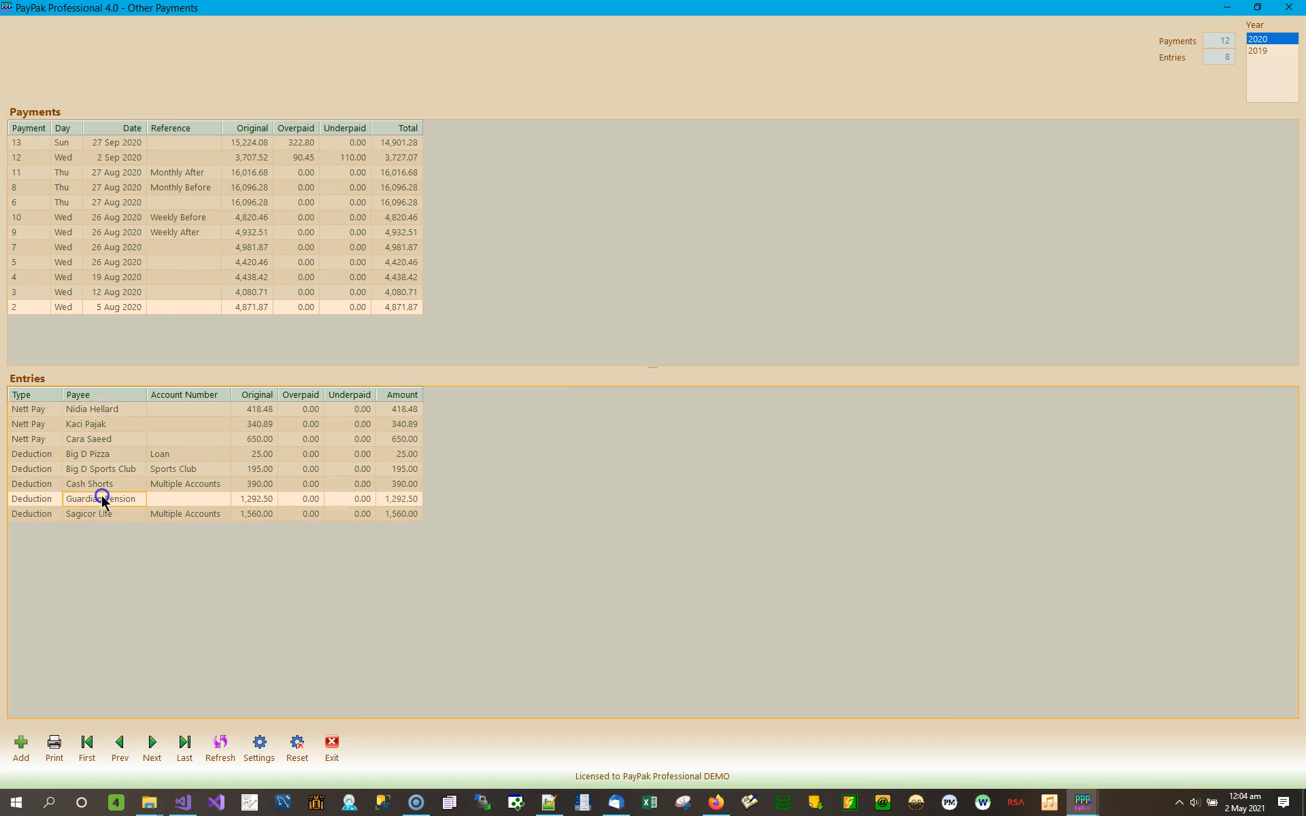
{"action": "left_click", "coordinate": [109, 514]}
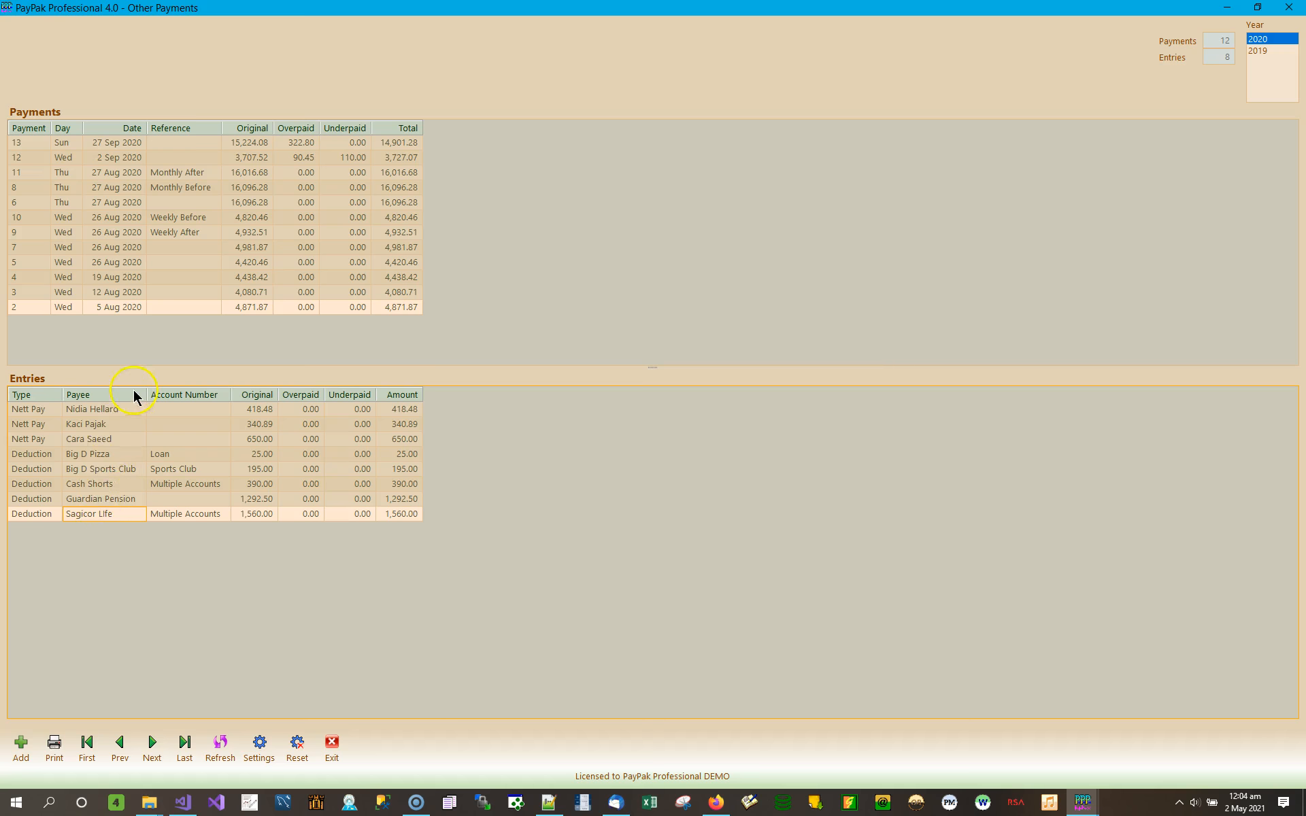
{"action": "left_click", "coordinate": [185, 454]}
{"action": "left_click", "coordinate": [194, 475]}
{"action": "left_click", "coordinate": [190, 508]}
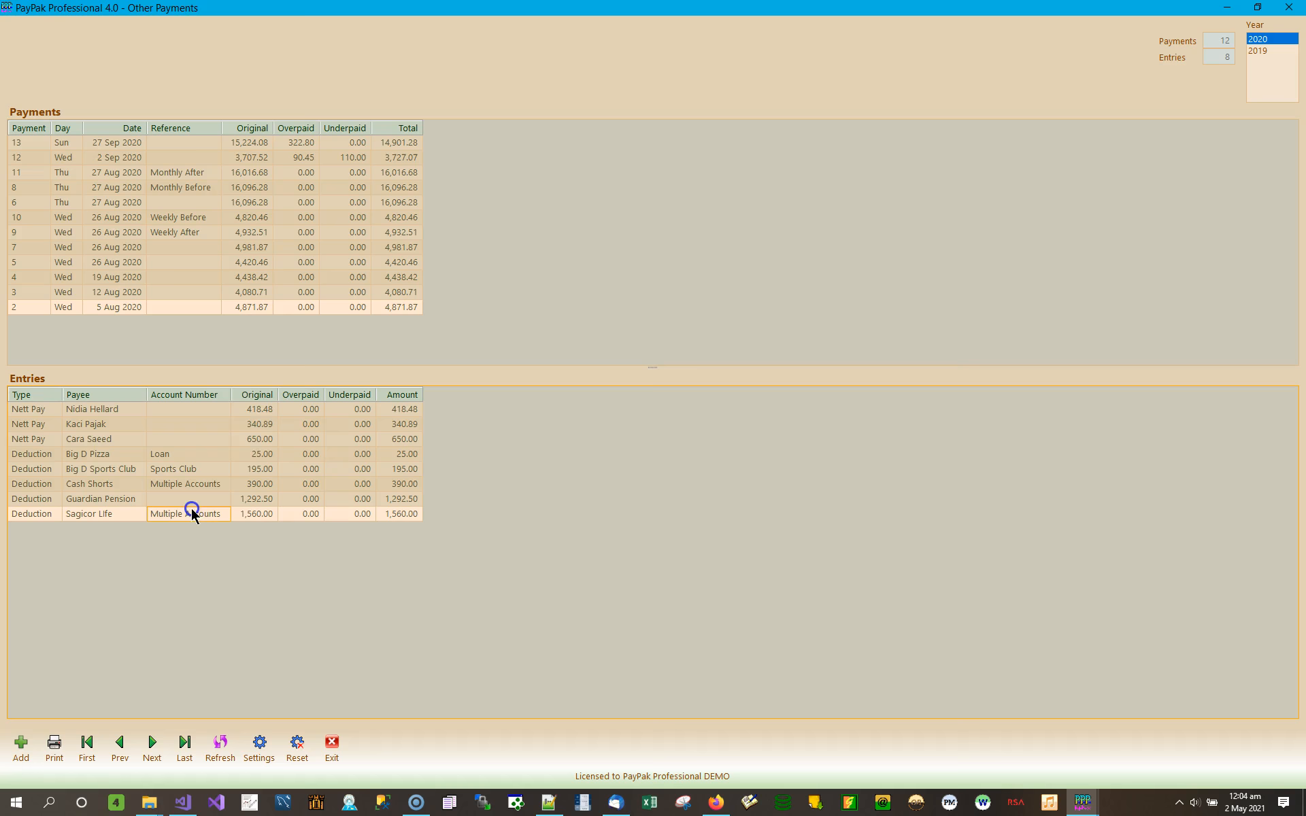
{"action": "left_click", "coordinate": [259, 409]}
{"action": "left_click", "coordinate": [296, 410]}
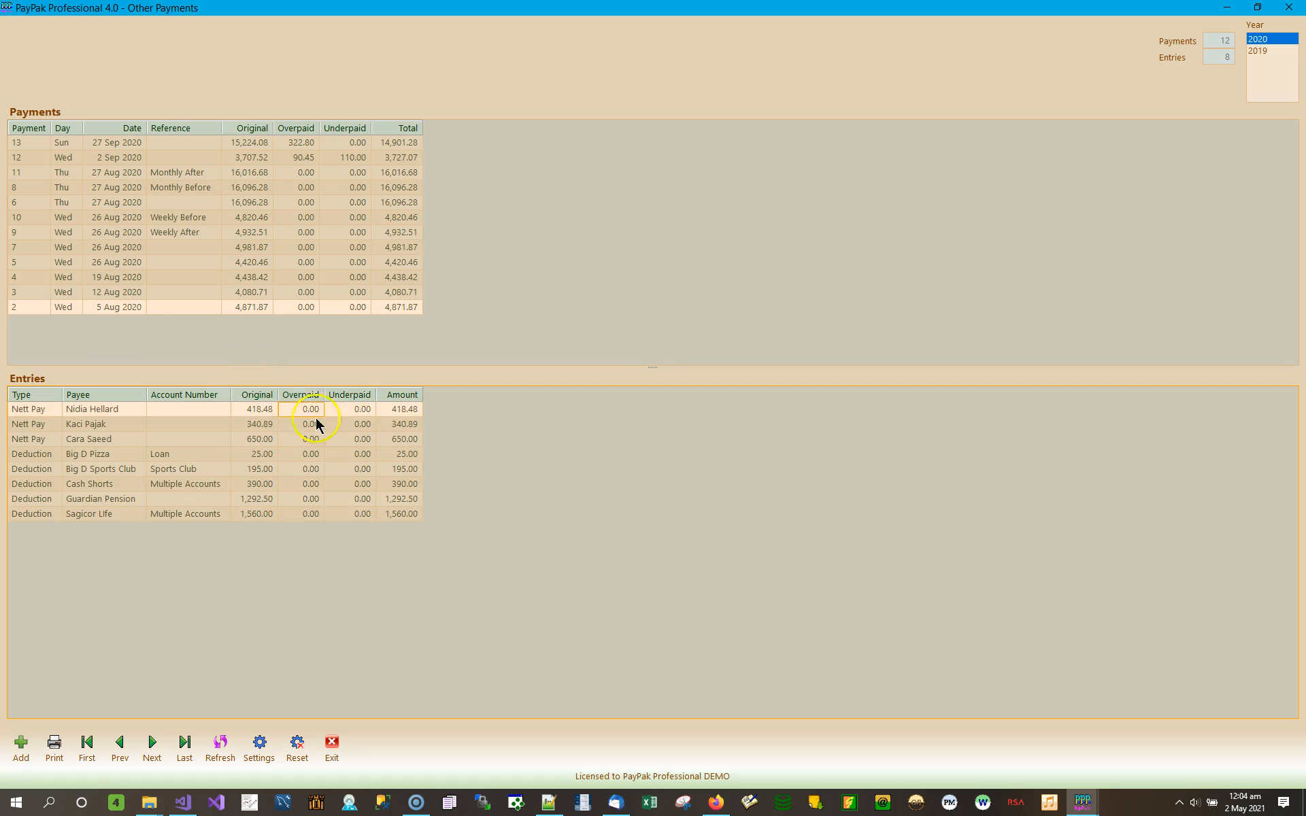
{"action": "left_click", "coordinate": [408, 410]}
{"action": "left_click", "coordinate": [310, 408]}
Step: Print-preview the Other Payments report for payment 2 from Print Manager
{"action": "left_click", "coordinate": [55, 747]}
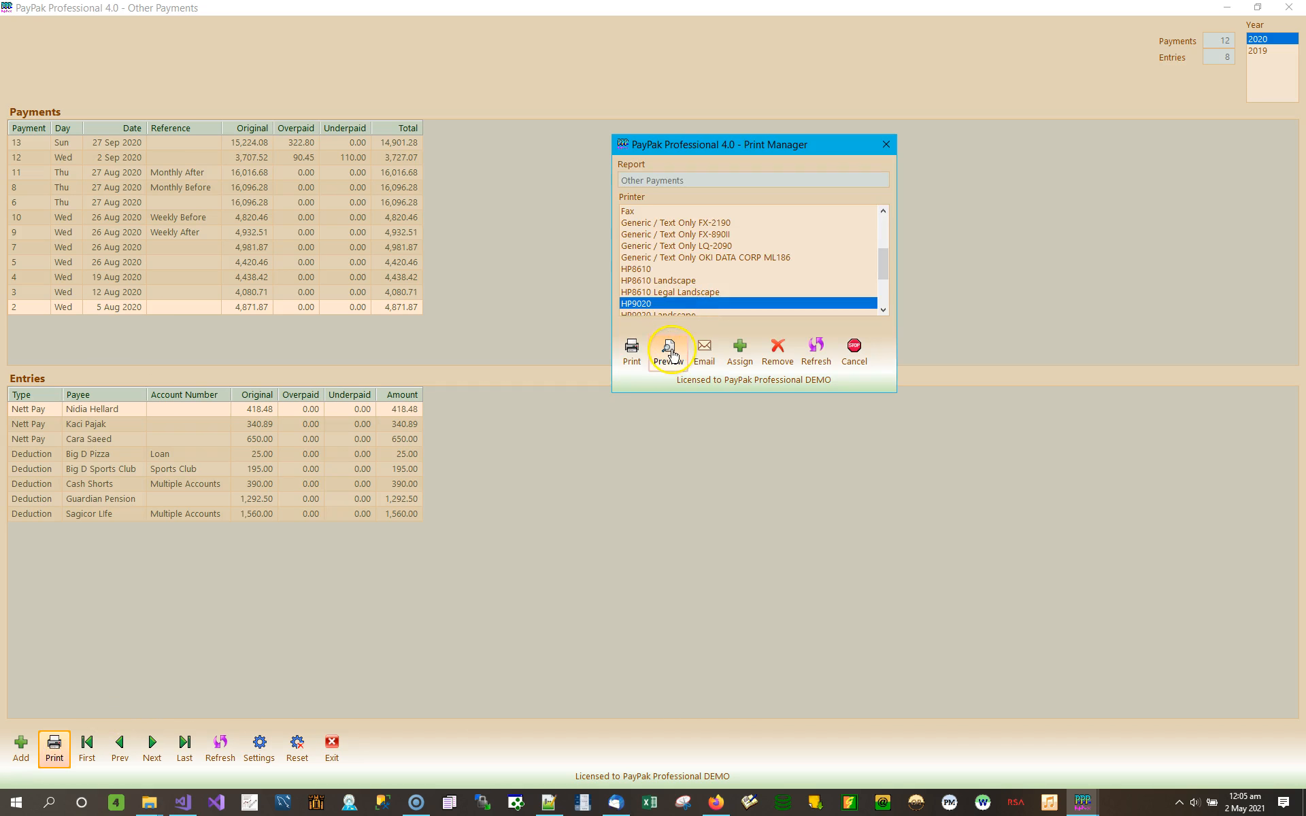
{"action": "left_click", "coordinate": [669, 352]}
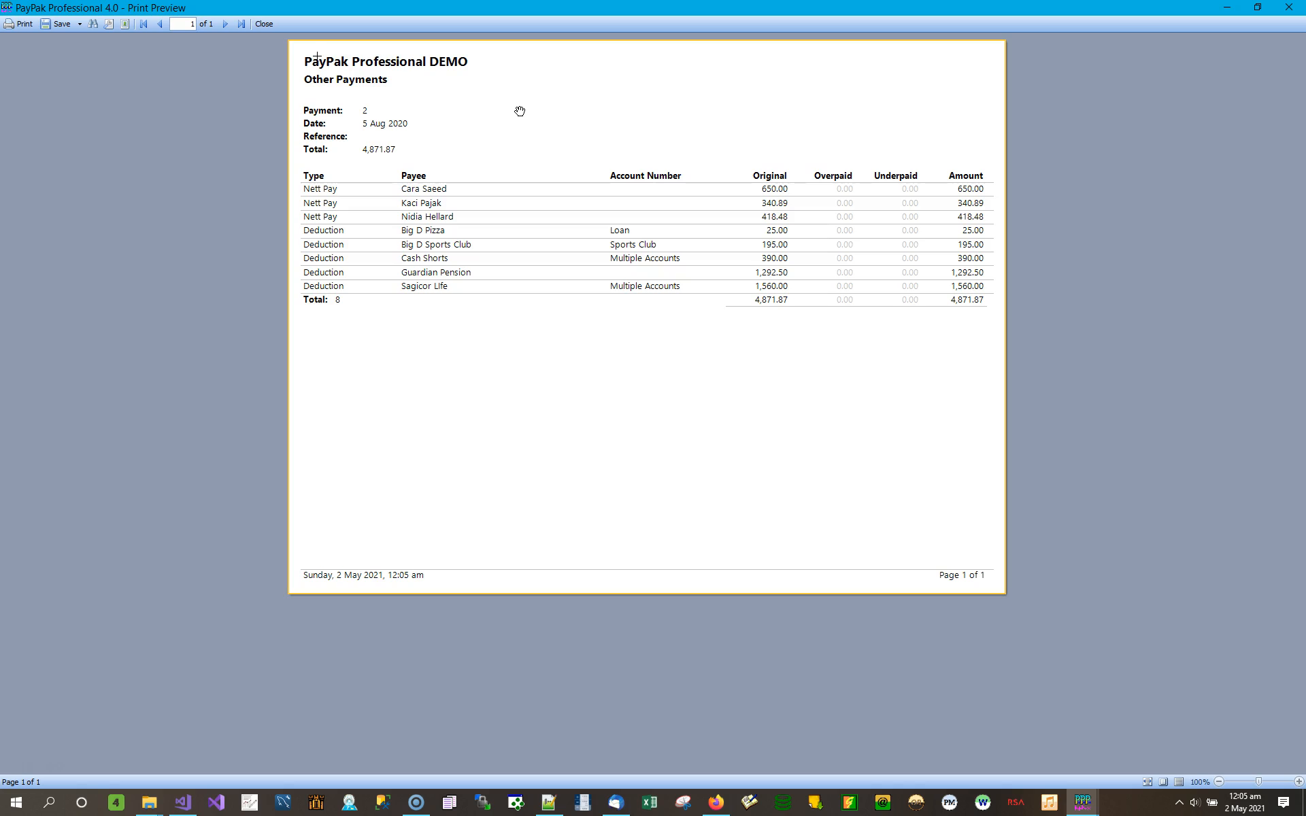
Step: Close the report preview and readjust the splitter between the Payments and Entries panels
{"action": "left_click", "coordinate": [1288, 8]}
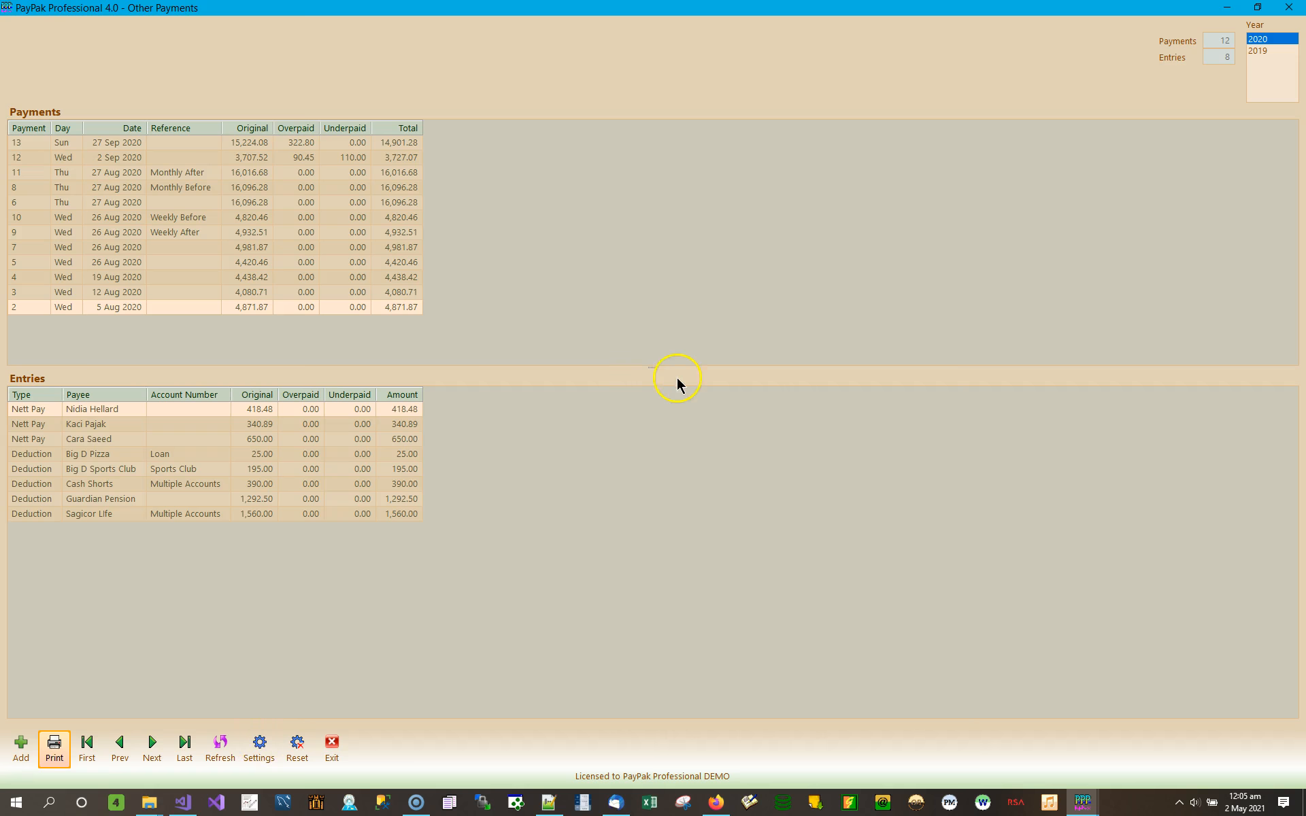
{"action": "left_click_drag", "start_coordinate": [661, 369], "coordinate": [646, 437]}
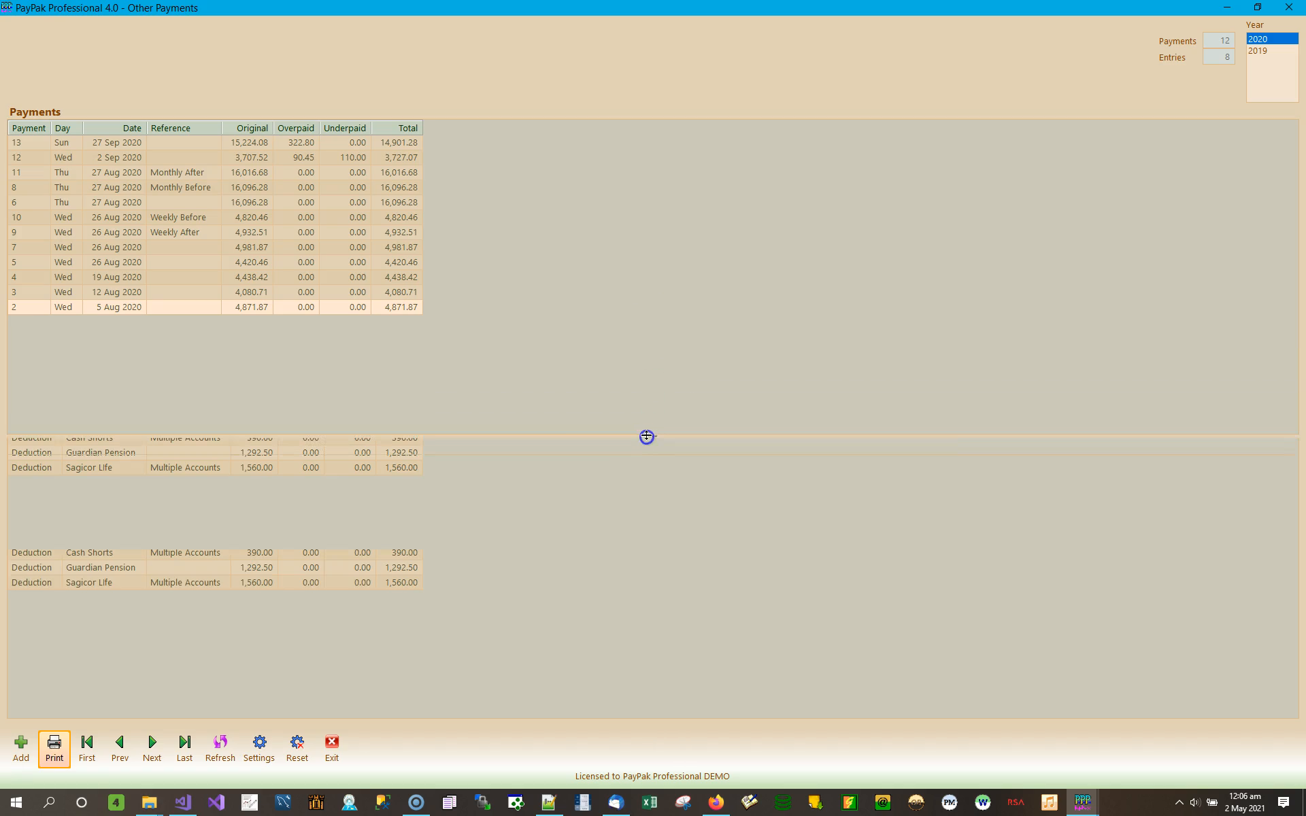
{"action": "left_click", "coordinate": [666, 401]}
{"action": "left_click_drag", "start_coordinate": [656, 436], "coordinate": [694, 367]}
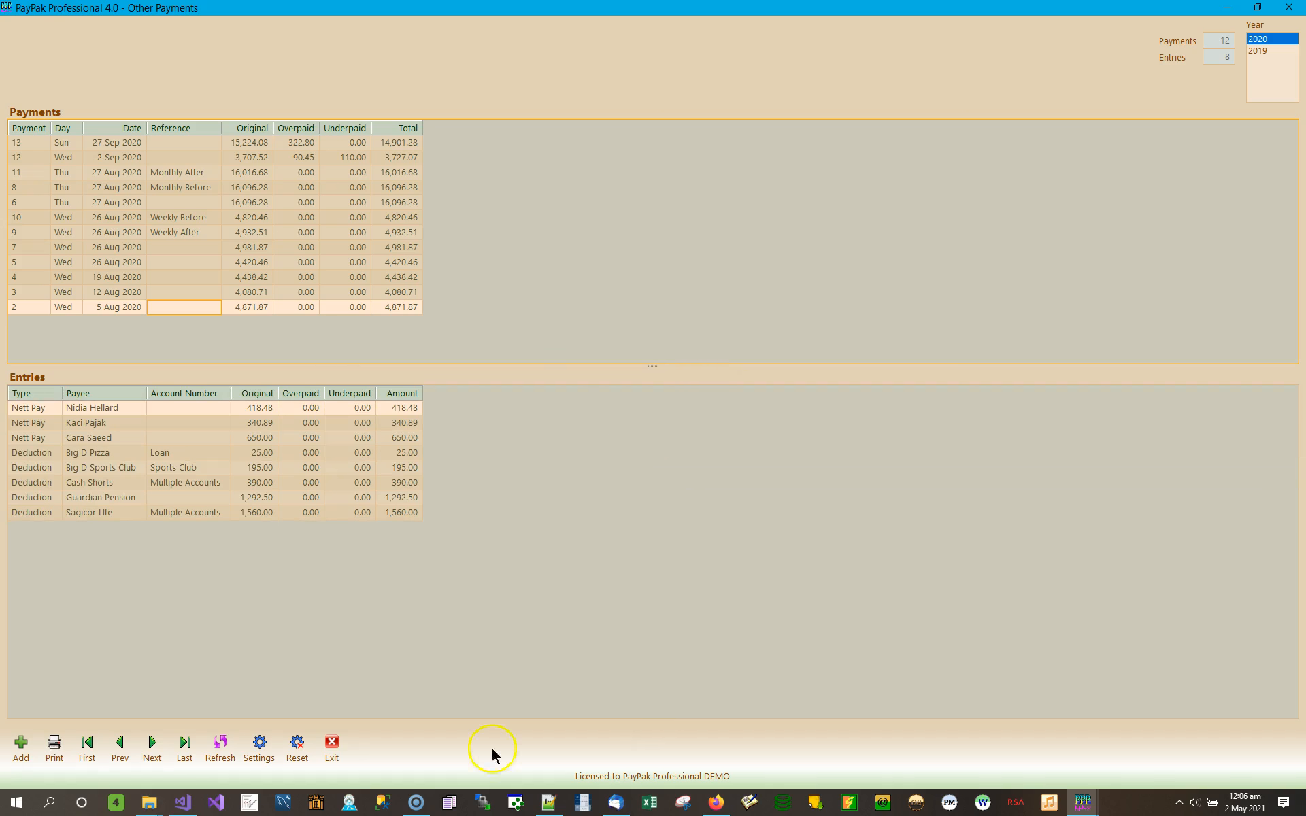
Step: Save the Other Payments window settings and acknowledge the settings-updated message
{"action": "left_click", "coordinate": [260, 748]}
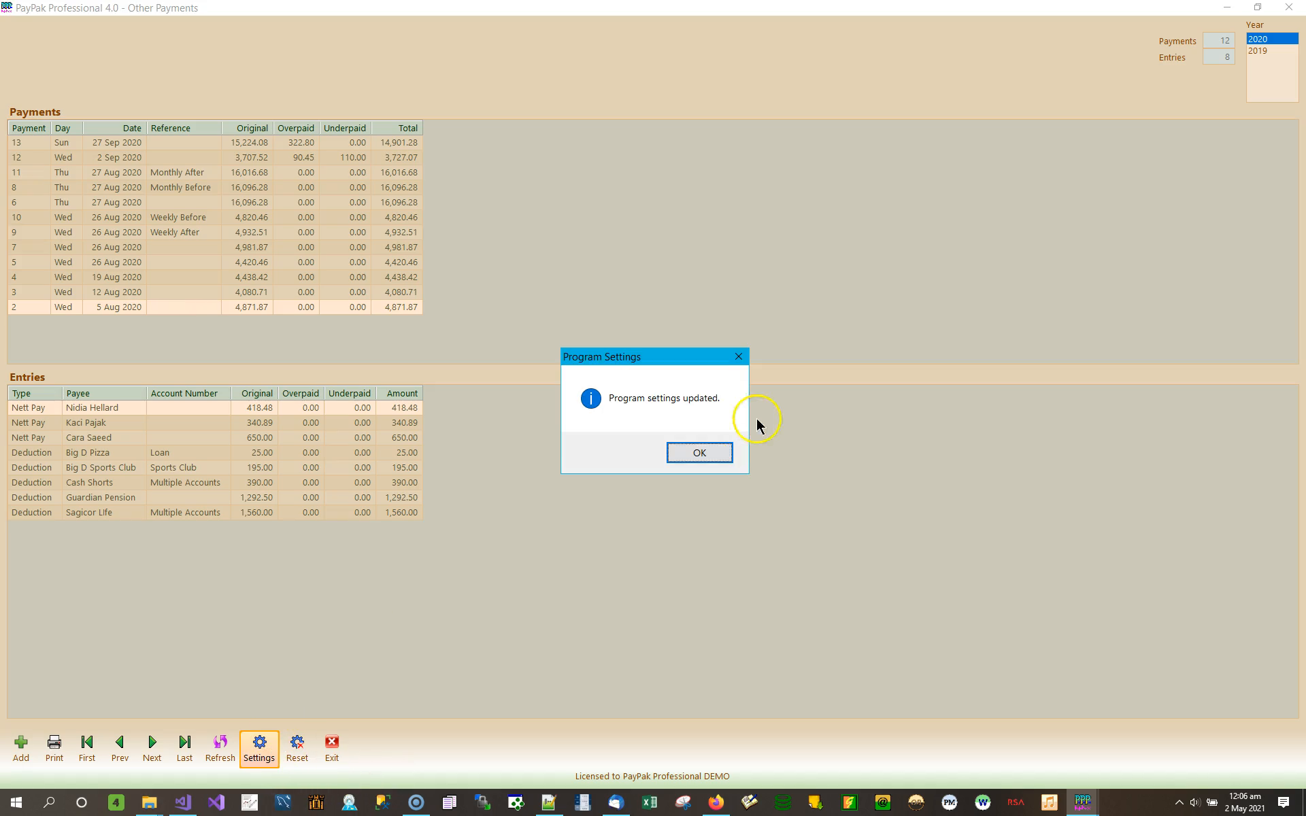
{"action": "left_click", "coordinate": [705, 451]}
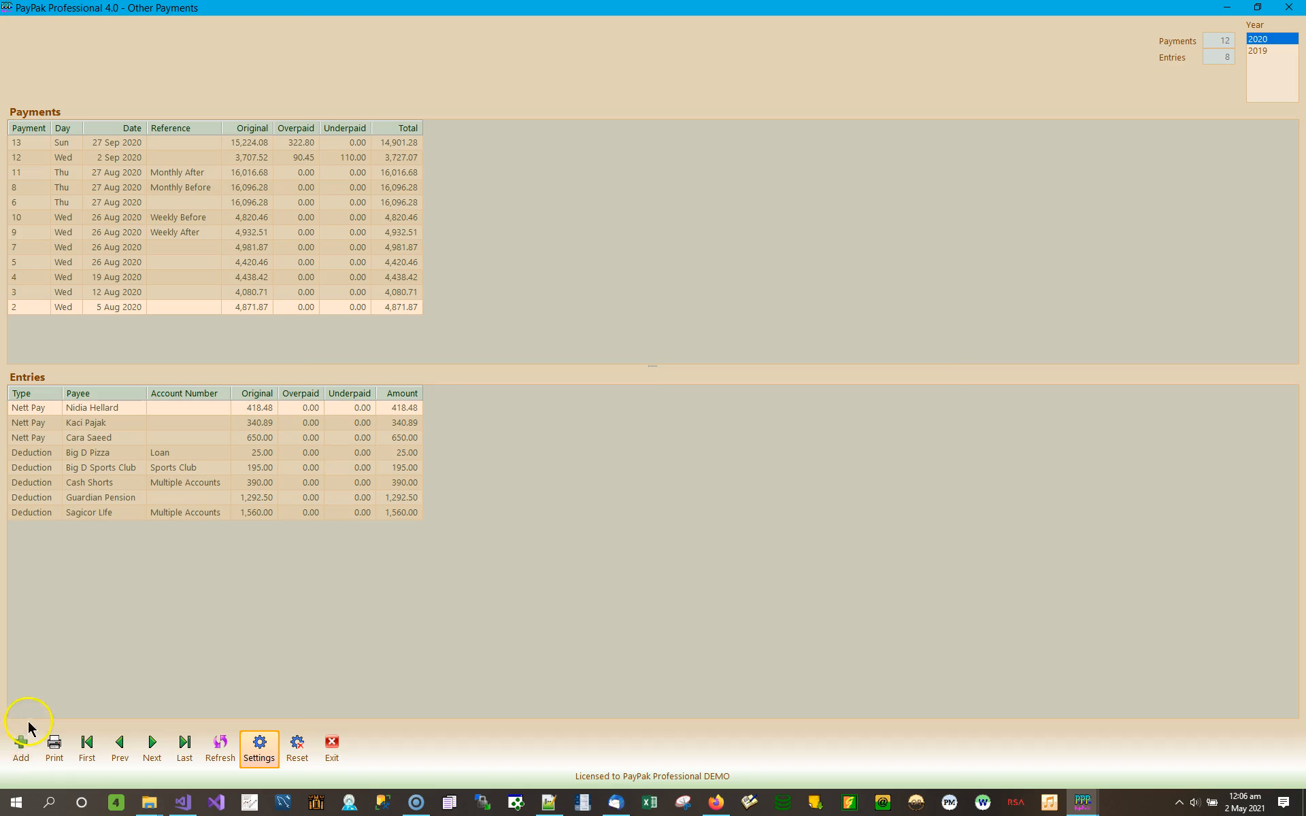
Step: Add a new other payment, trying Batch ID selection before settling on Batch Date 16 Apr 2021
{"action": "left_click", "coordinate": [21, 744]}
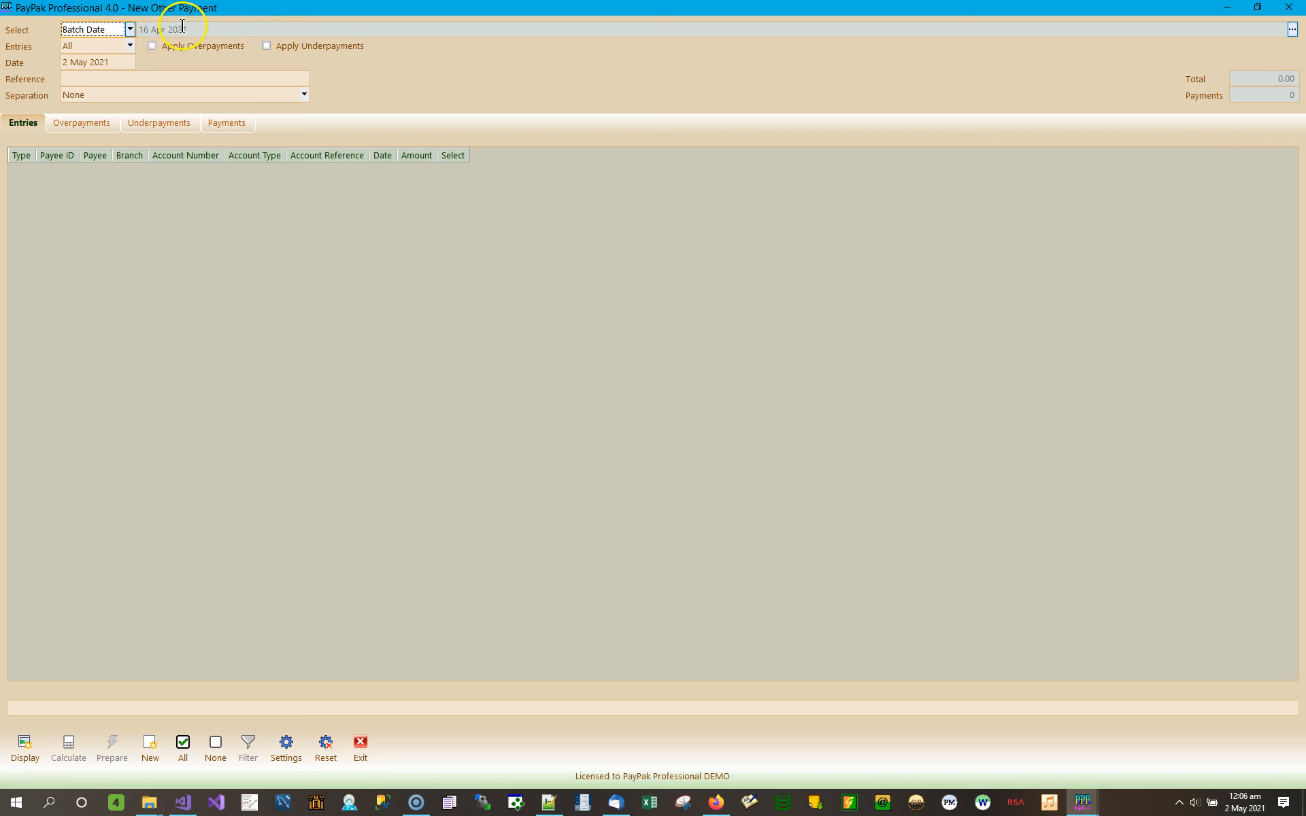
{"action": "left_click", "coordinate": [130, 30]}
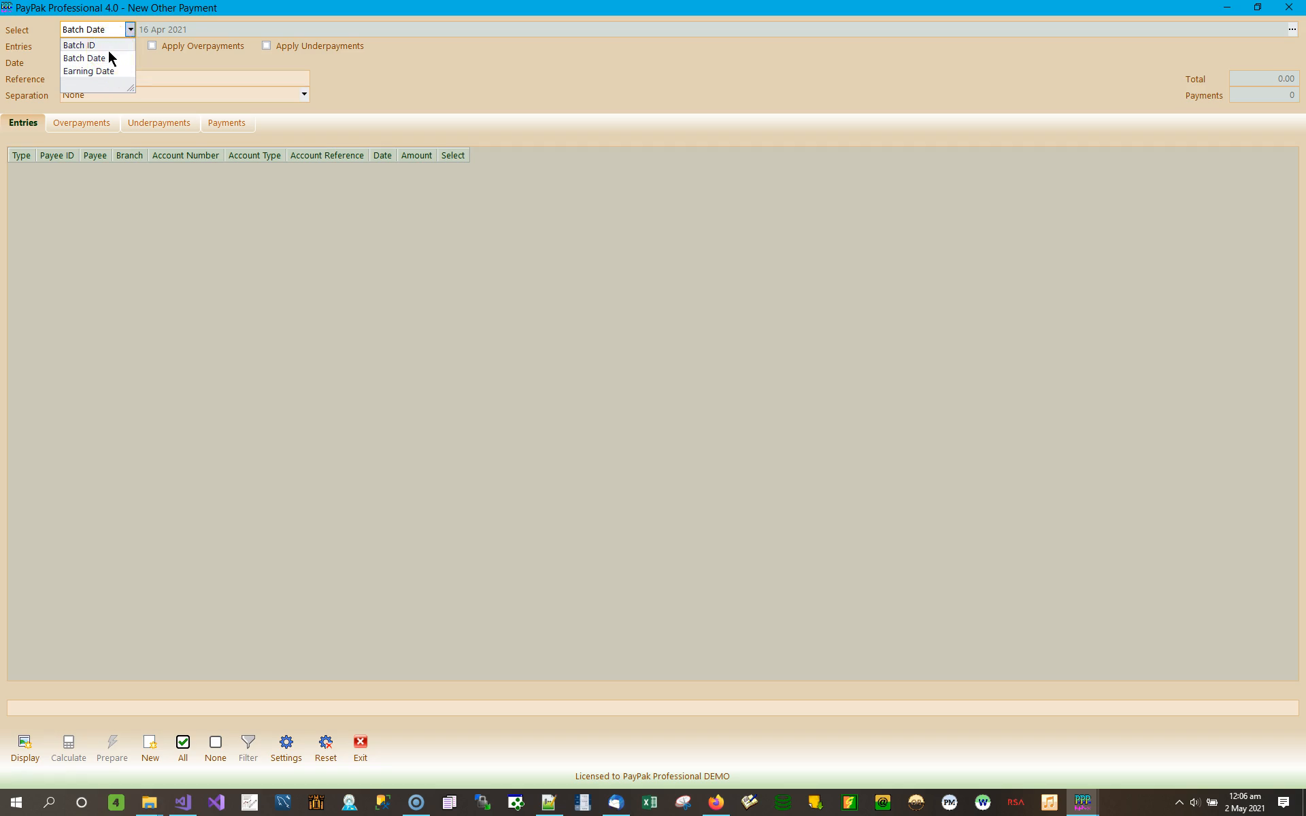
{"action": "left_click", "coordinate": [106, 48]}
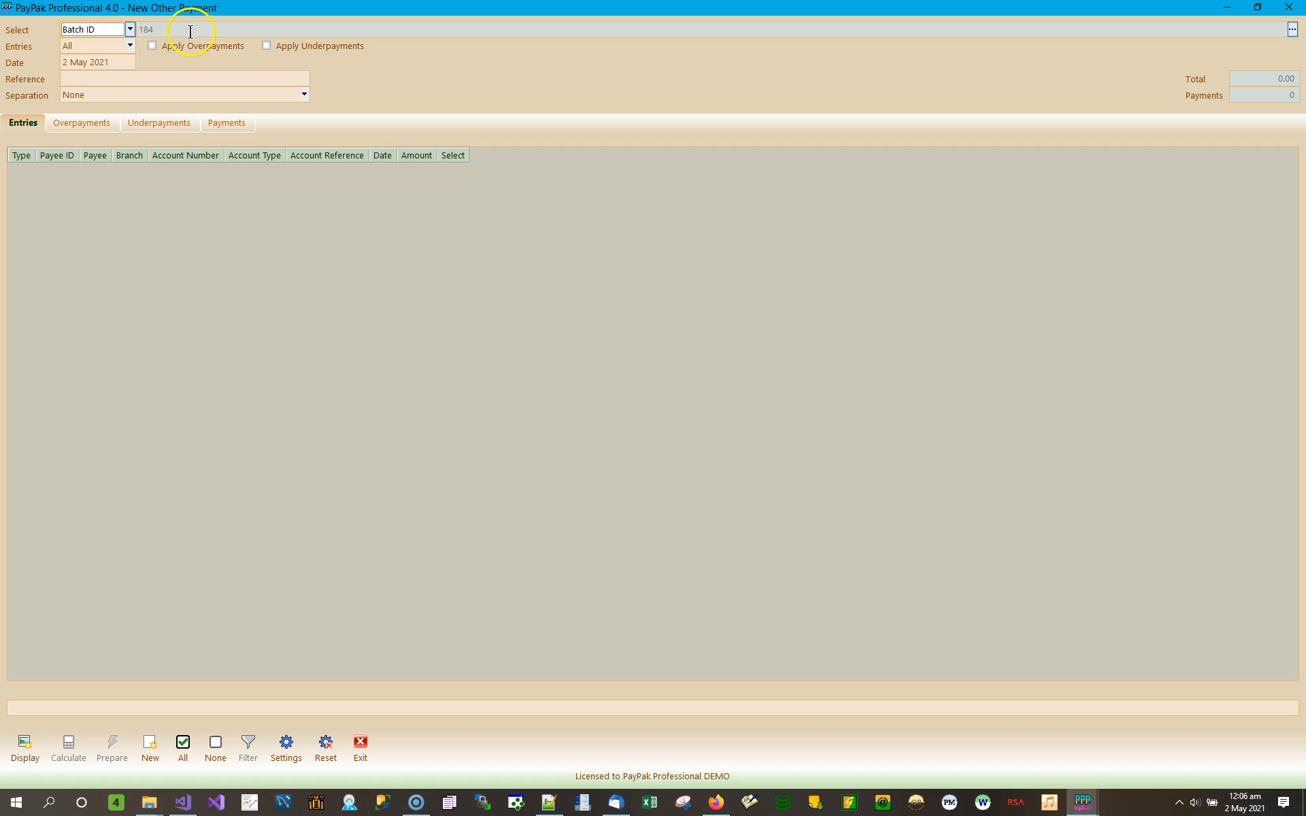
{"action": "left_click", "coordinate": [130, 31]}
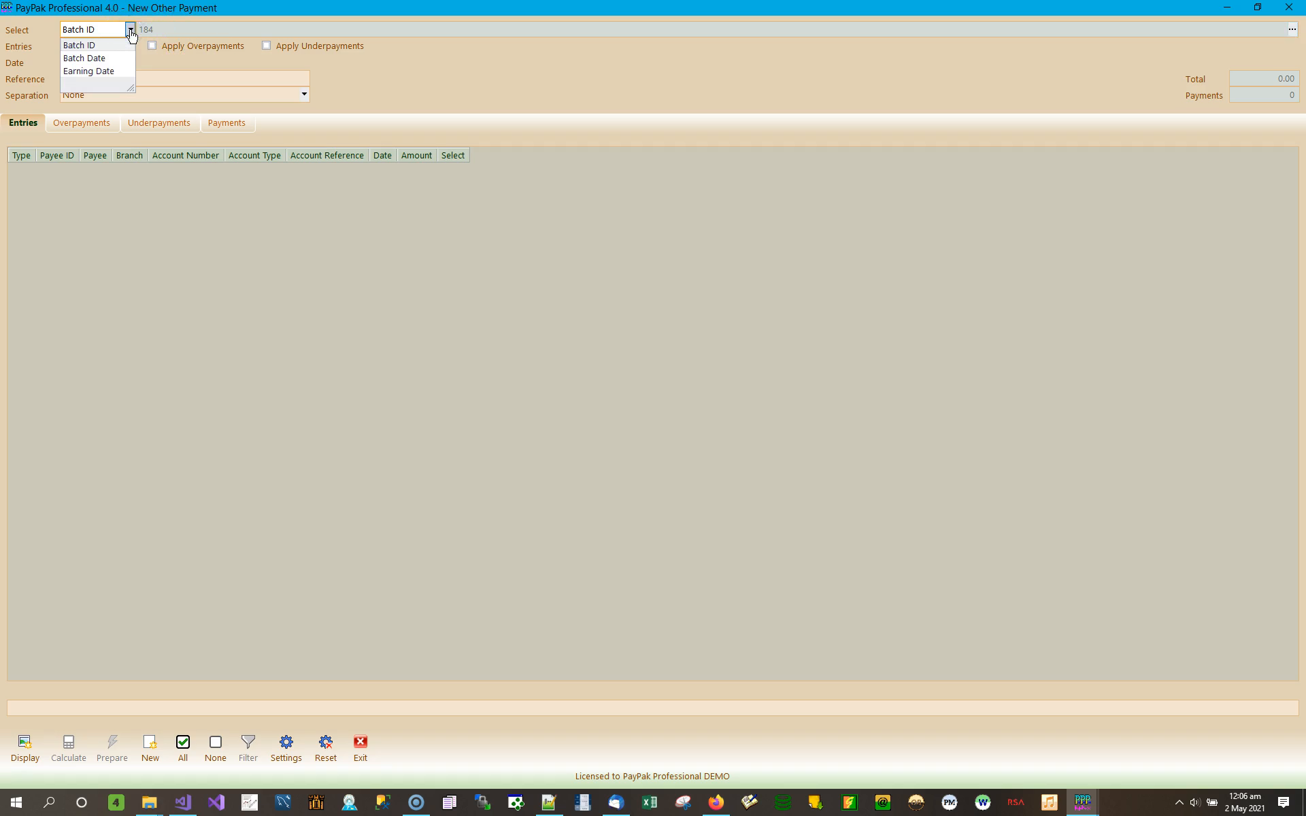
{"action": "left_click", "coordinate": [104, 59]}
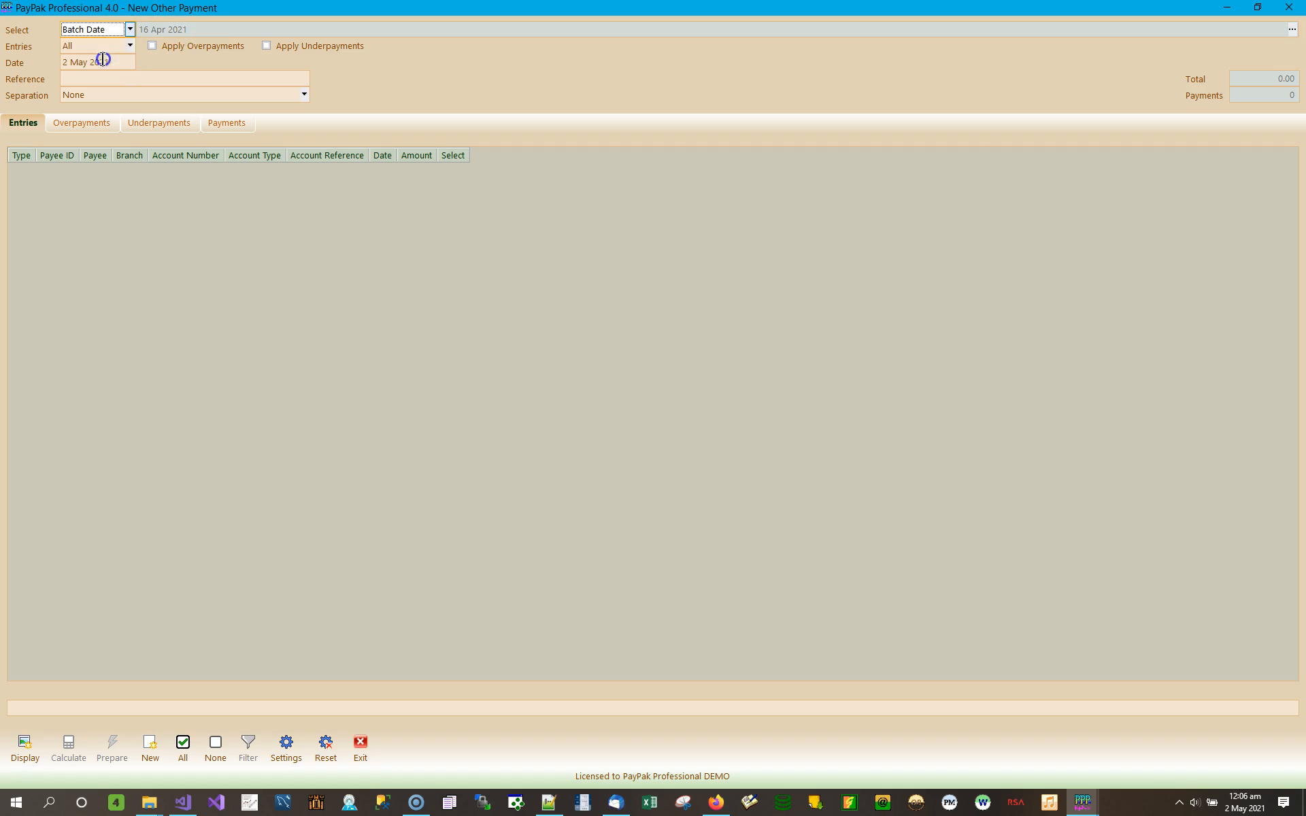
{"action": "left_click", "coordinate": [131, 29]}
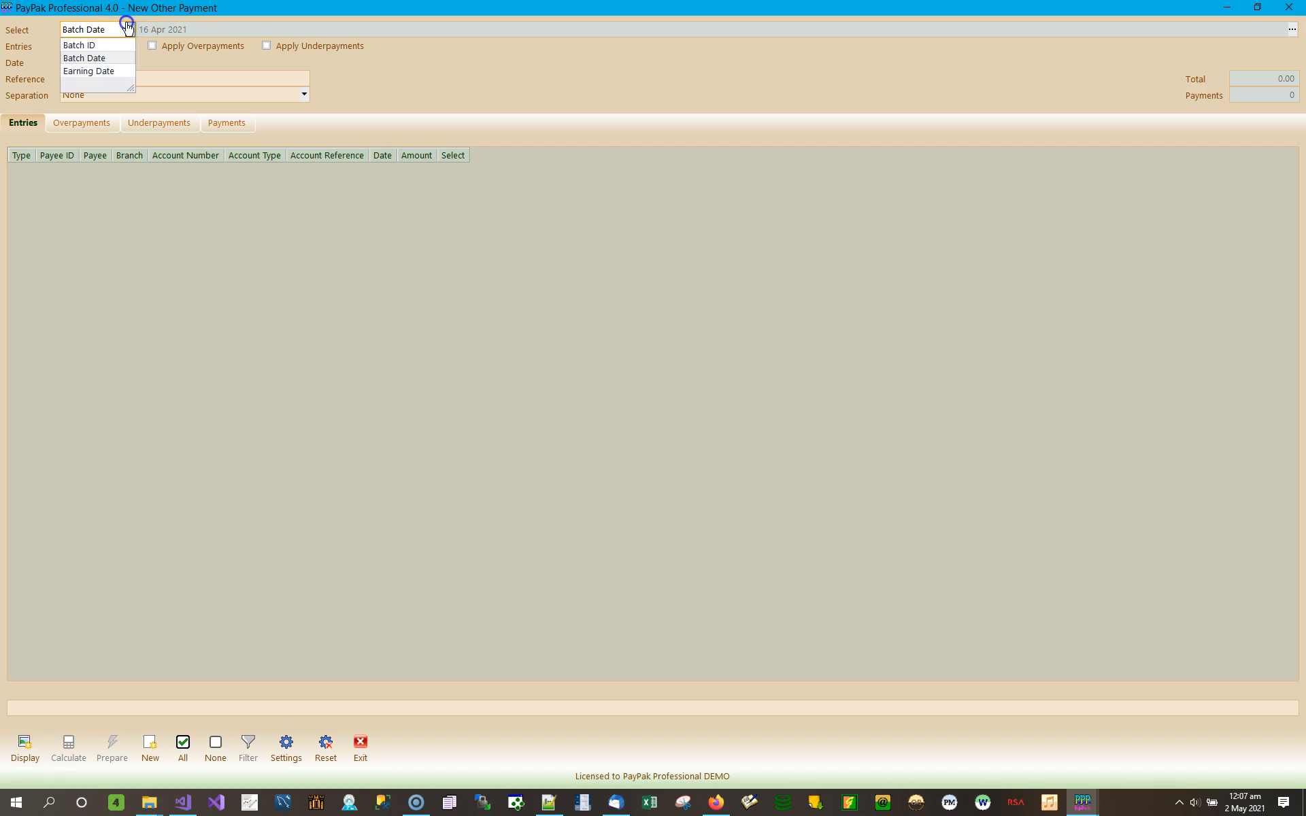
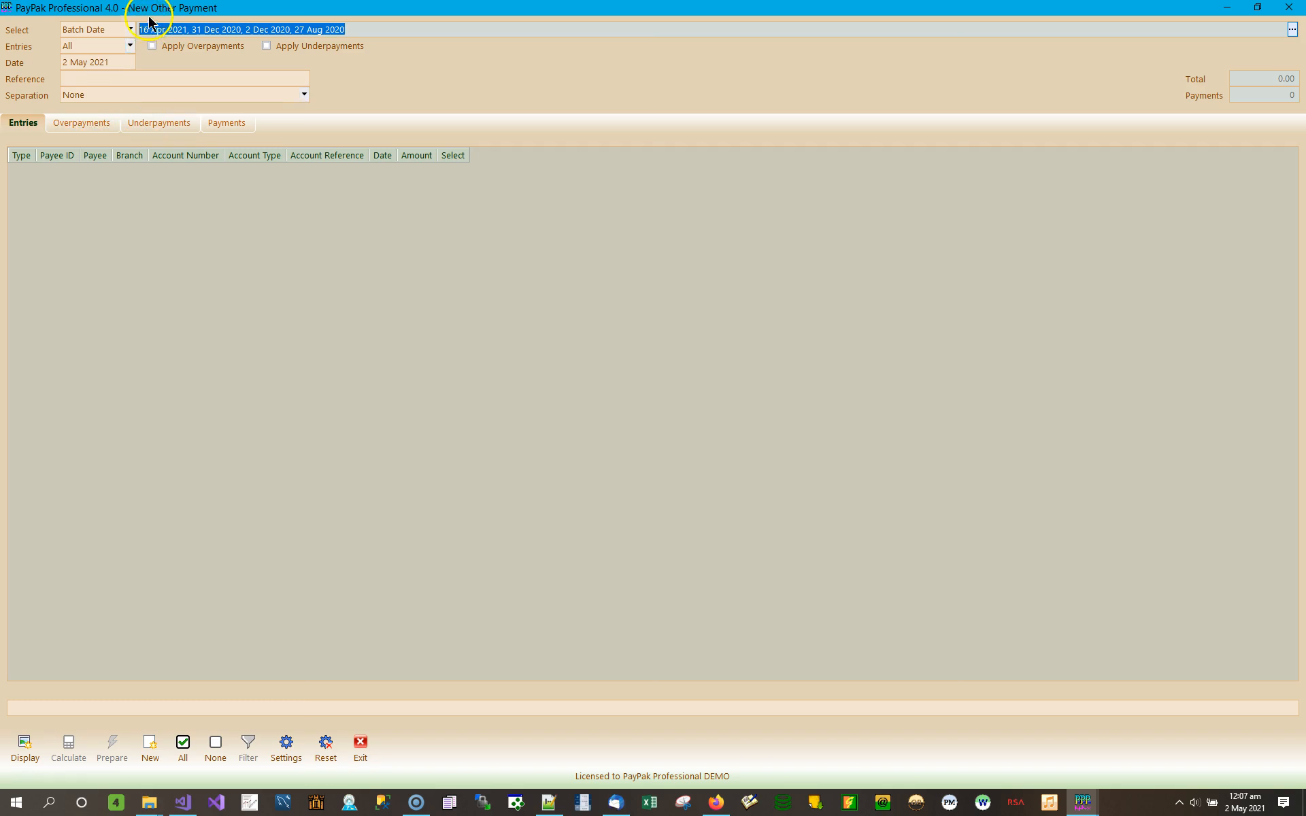
Step: Switch batch selection to Batch ID and bring up the Select Batches picker
{"action": "left_click", "coordinate": [130, 30]}
{"action": "left_click", "coordinate": [115, 45]}
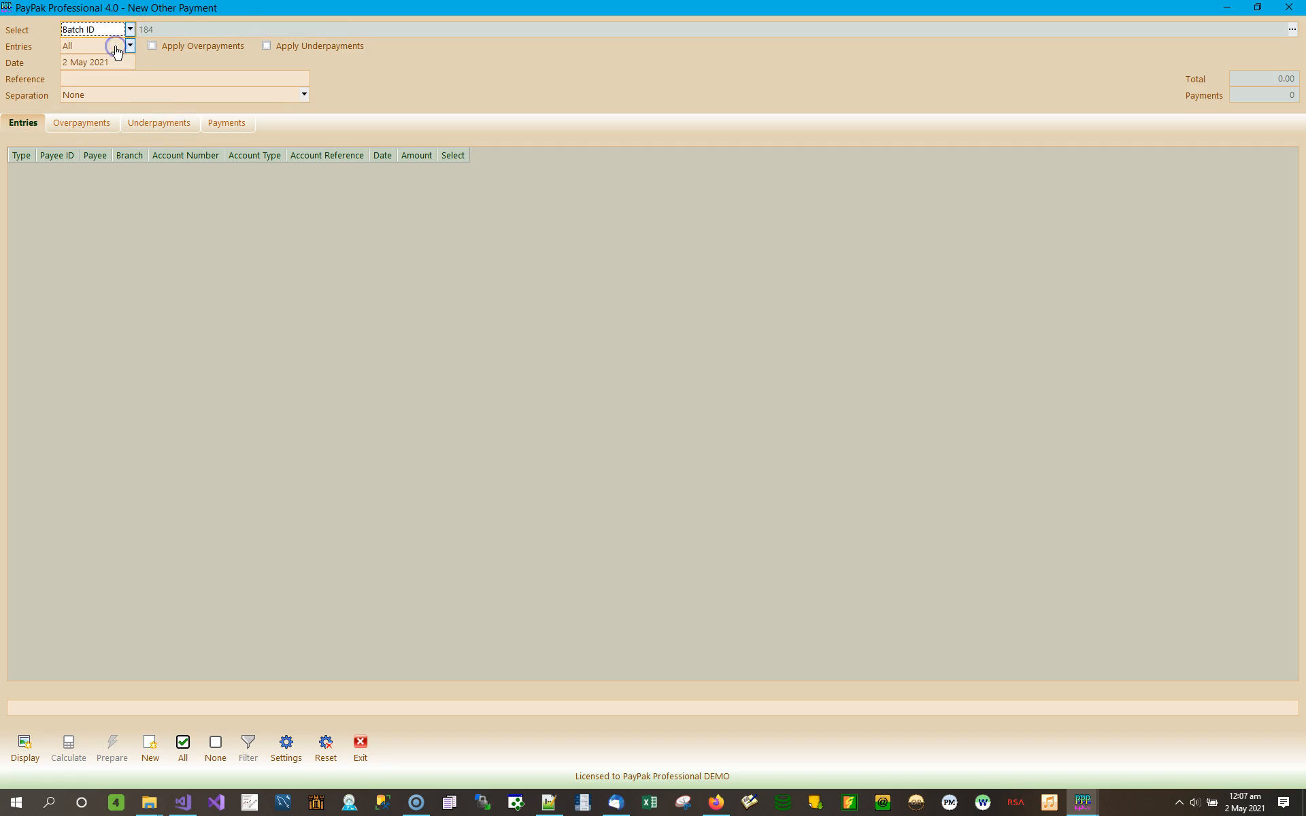
{"action": "left_click", "coordinate": [1291, 29]}
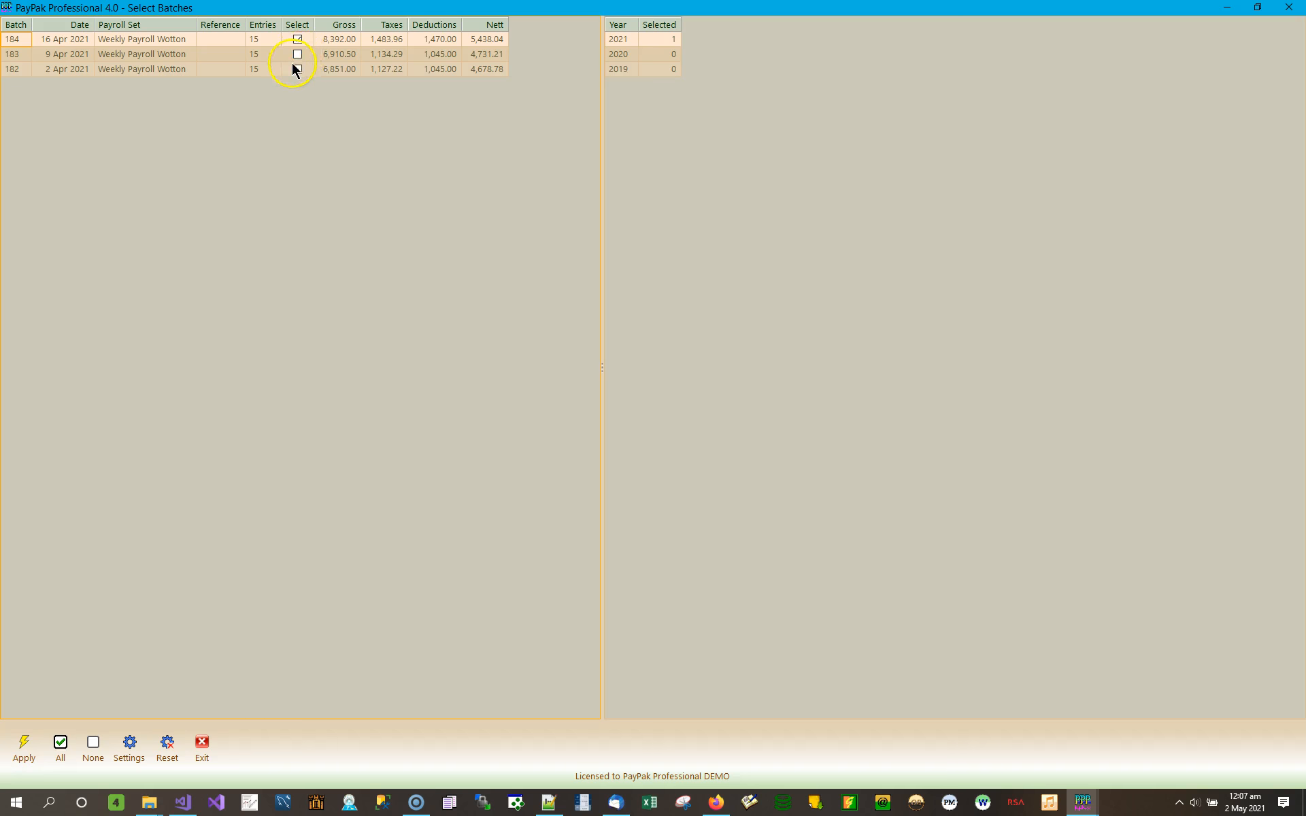
Step: Try ticking 2020 batches 180 and 149 by ID, then close the picker without applying
{"action": "left_click", "coordinate": [650, 54]}
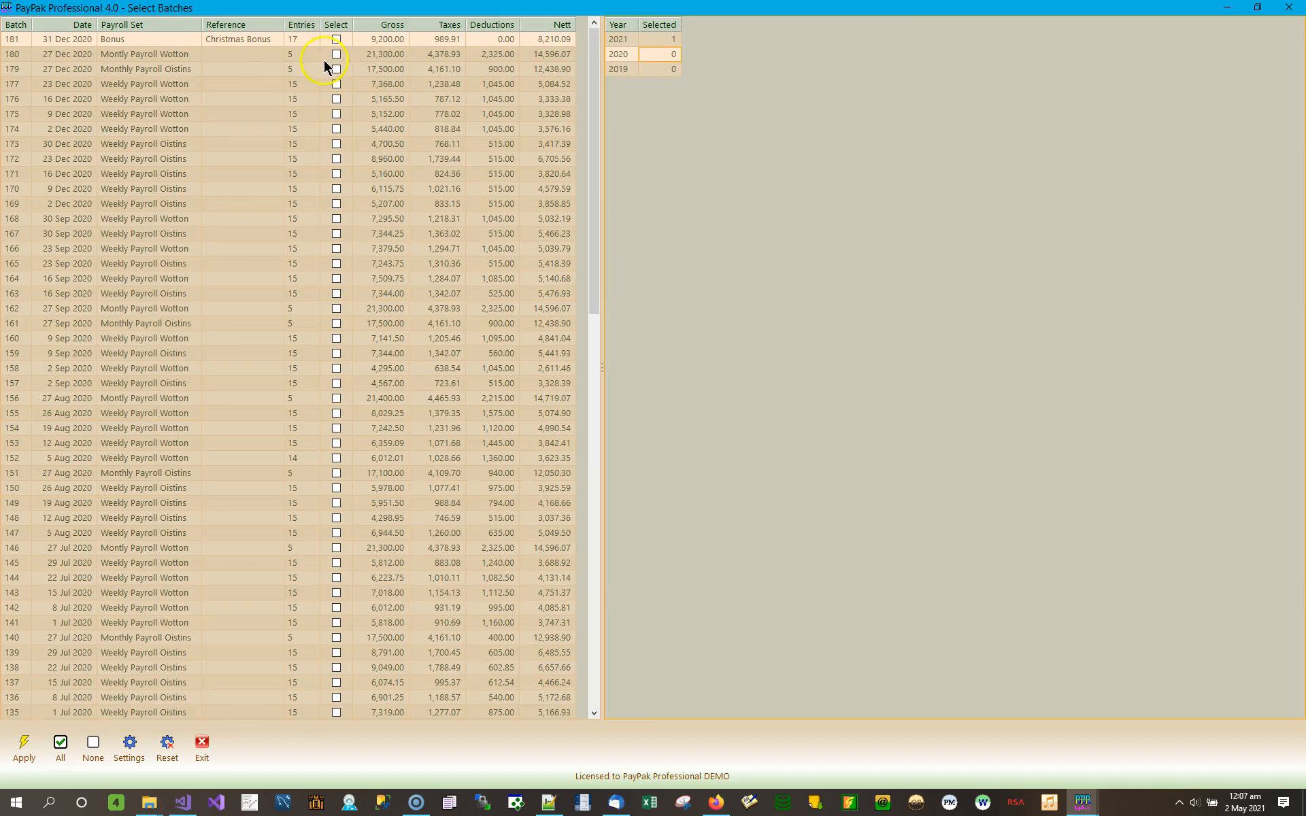
{"action": "left_click", "coordinate": [343, 83]}
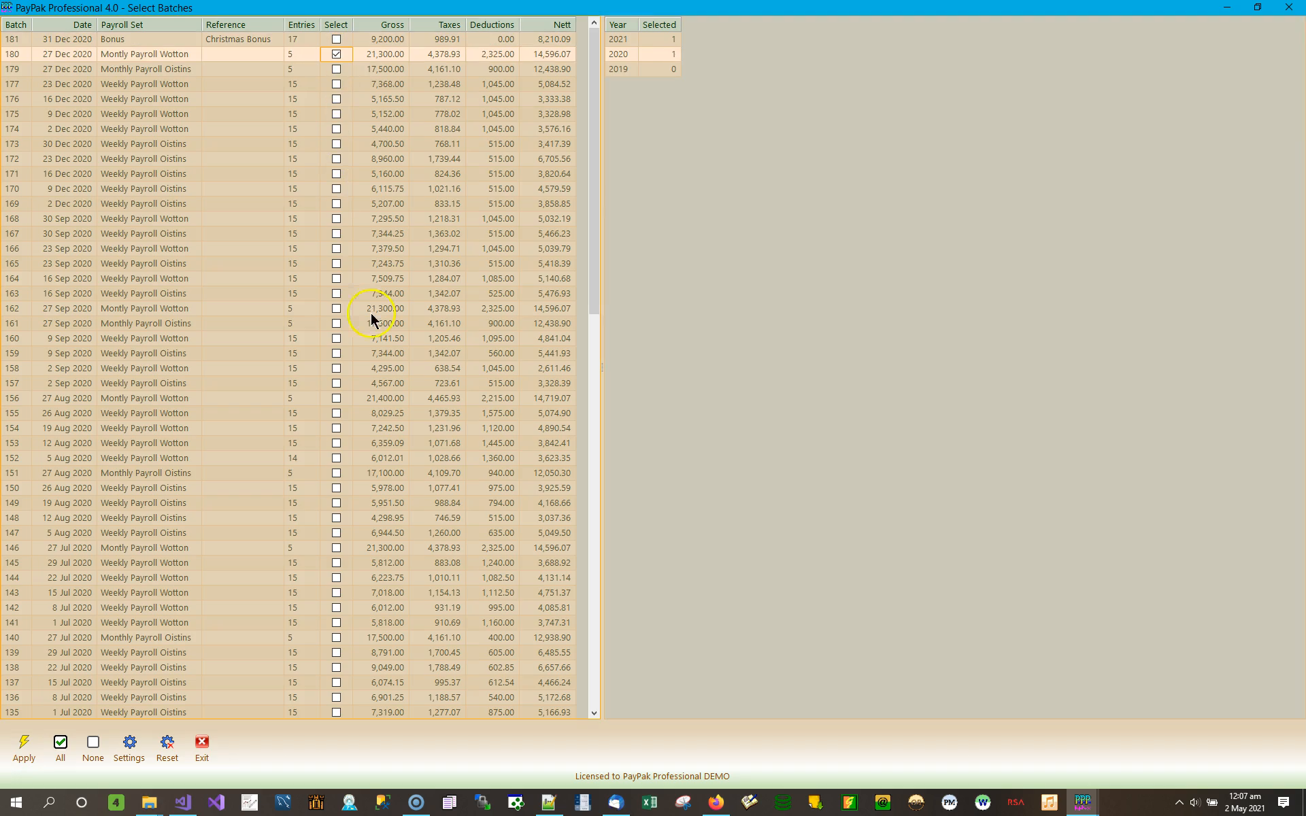
{"action": "left_click", "coordinate": [340, 322]}
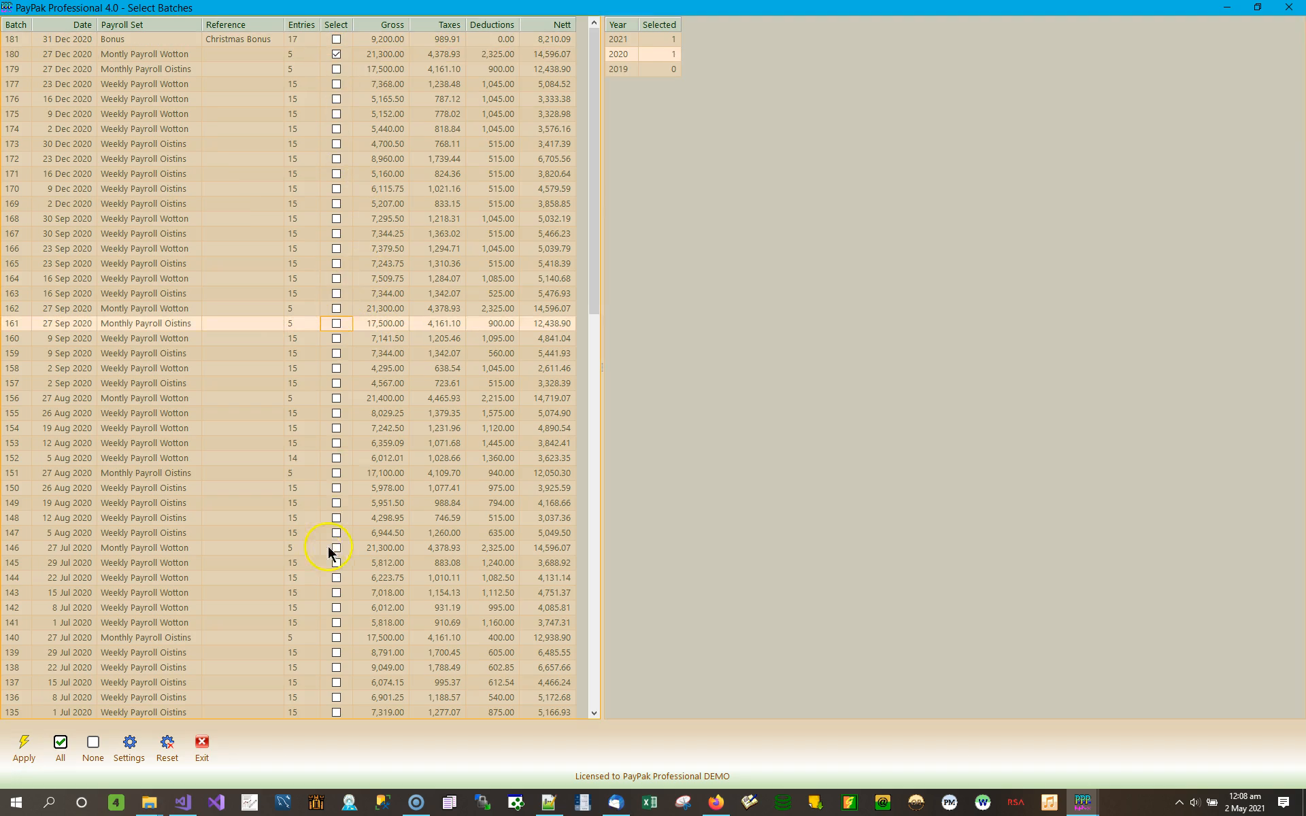
{"action": "left_click", "coordinate": [336, 503]}
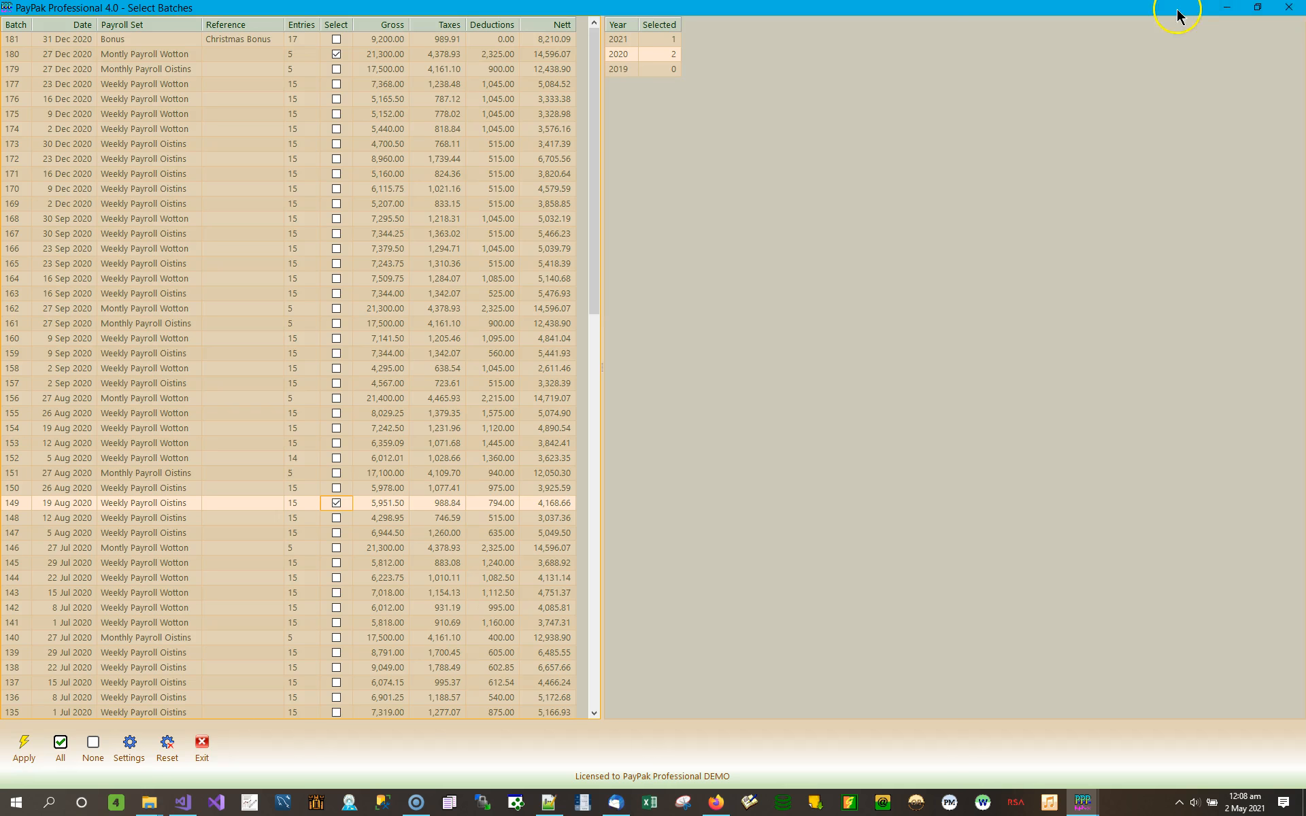
{"action": "left_click", "coordinate": [1288, 7]}
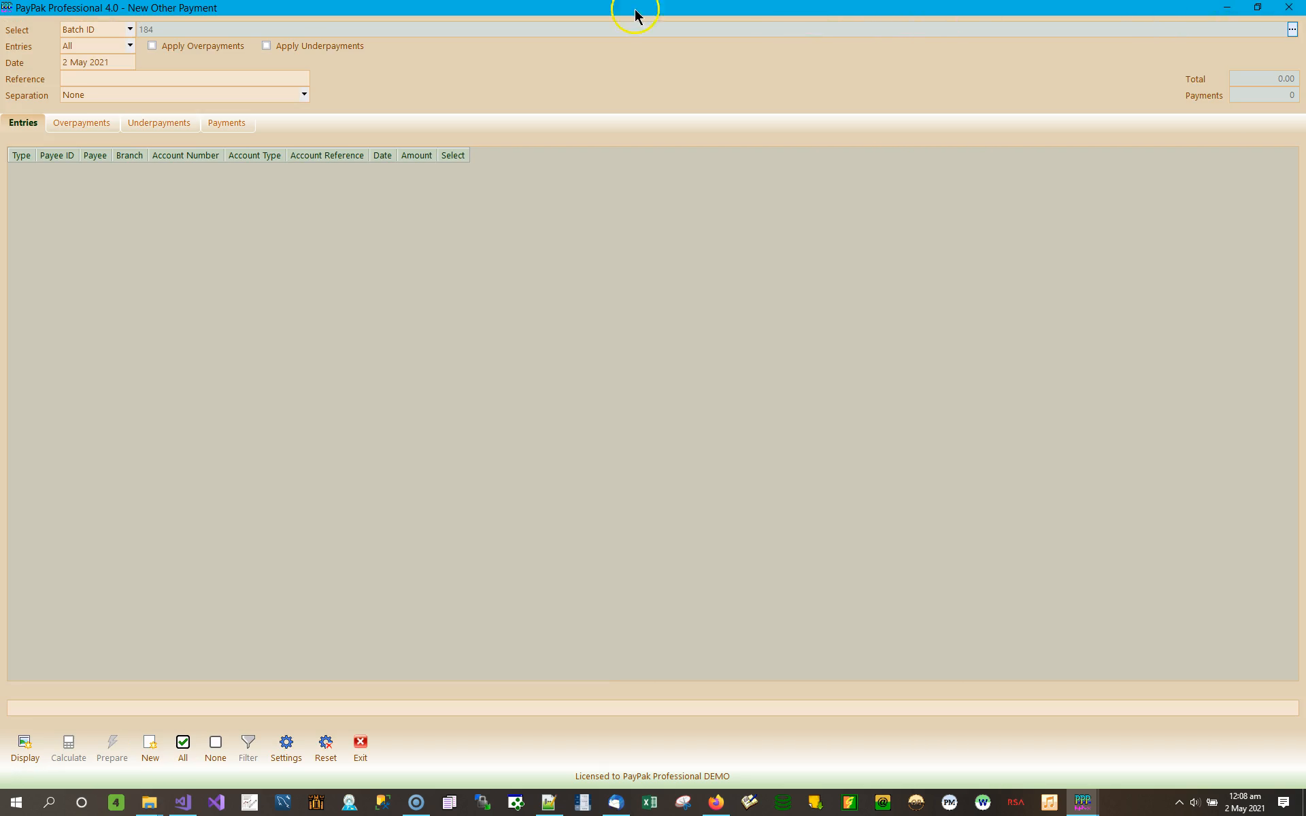
Step: Switch batch selection to Batch Date, leaving payment separation at None
{"action": "left_click", "coordinate": [129, 29]}
{"action": "left_click", "coordinate": [109, 57]}
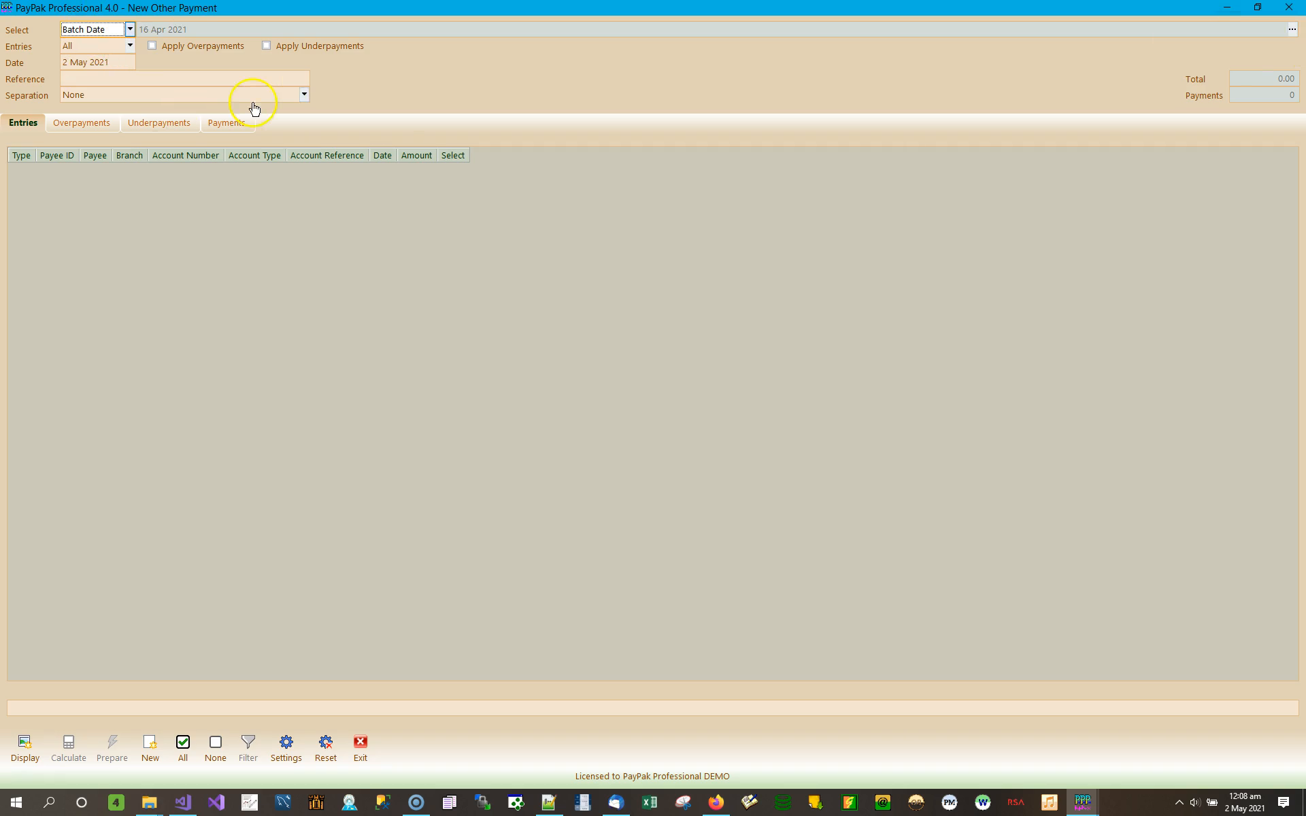
{"action": "left_click", "coordinate": [301, 95]}
{"action": "left_click", "coordinate": [302, 94]}
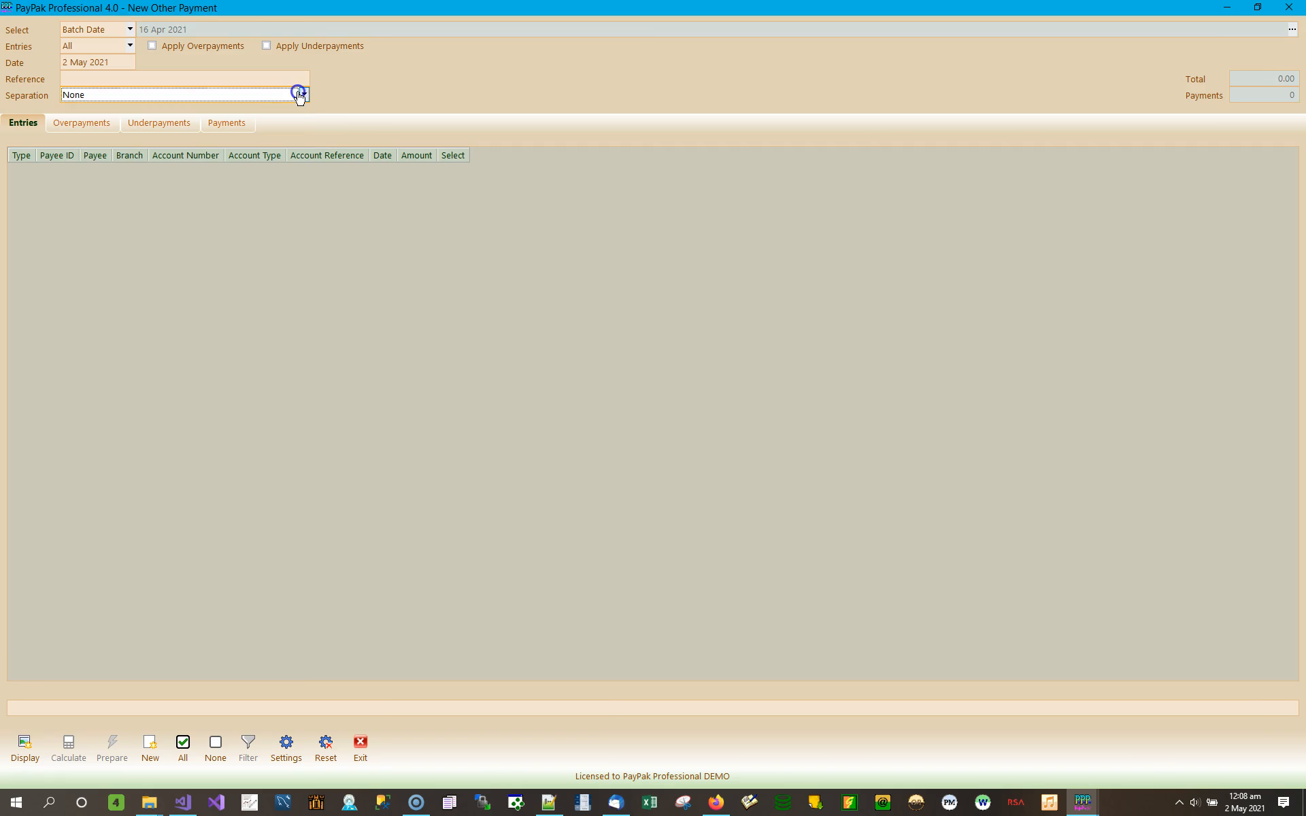
Step: Add the 31 Dec, 2 Dec, 2 Sep and 9 Sep 2020 batch dates and apply
{"action": "left_click", "coordinate": [1292, 30]}
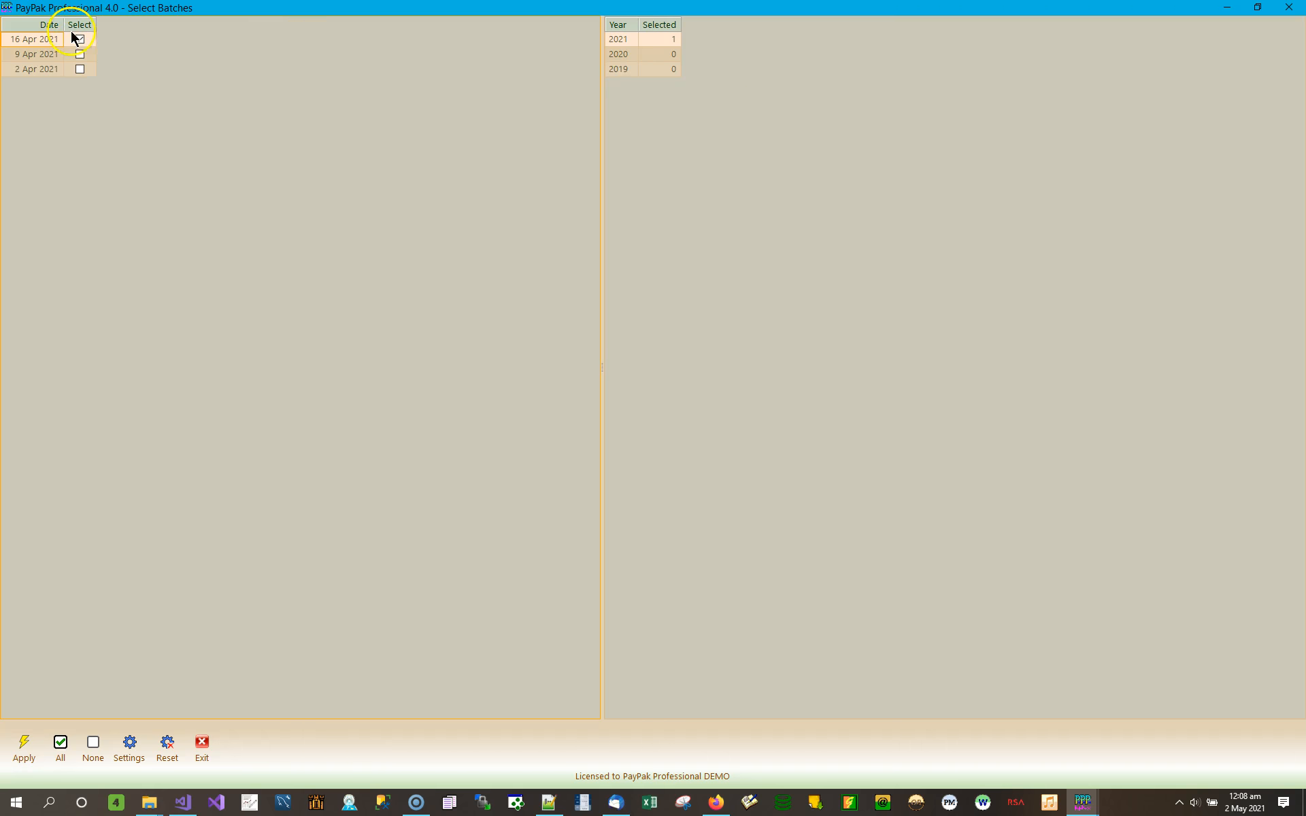
{"action": "left_click", "coordinate": [669, 58]}
{"action": "left_click", "coordinate": [82, 39]}
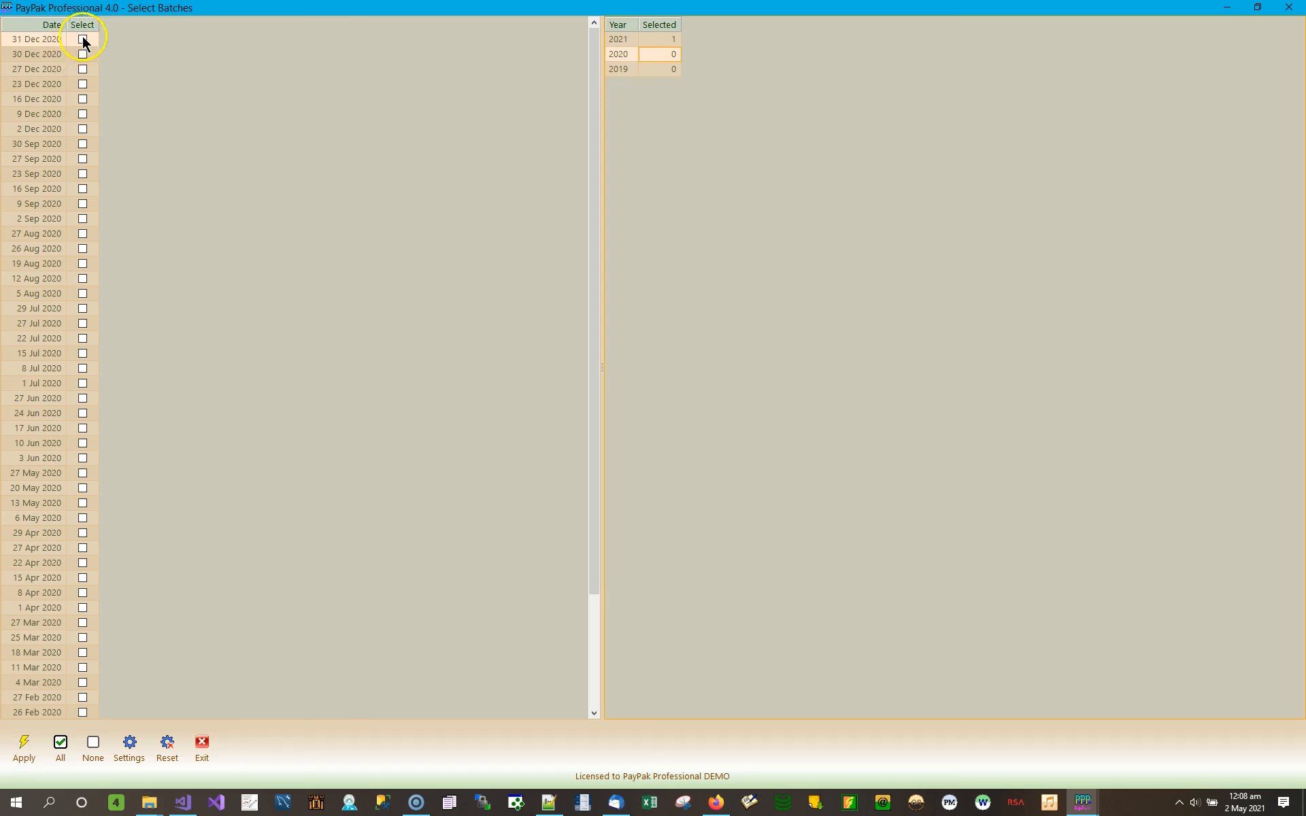
{"action": "left_click", "coordinate": [82, 129]}
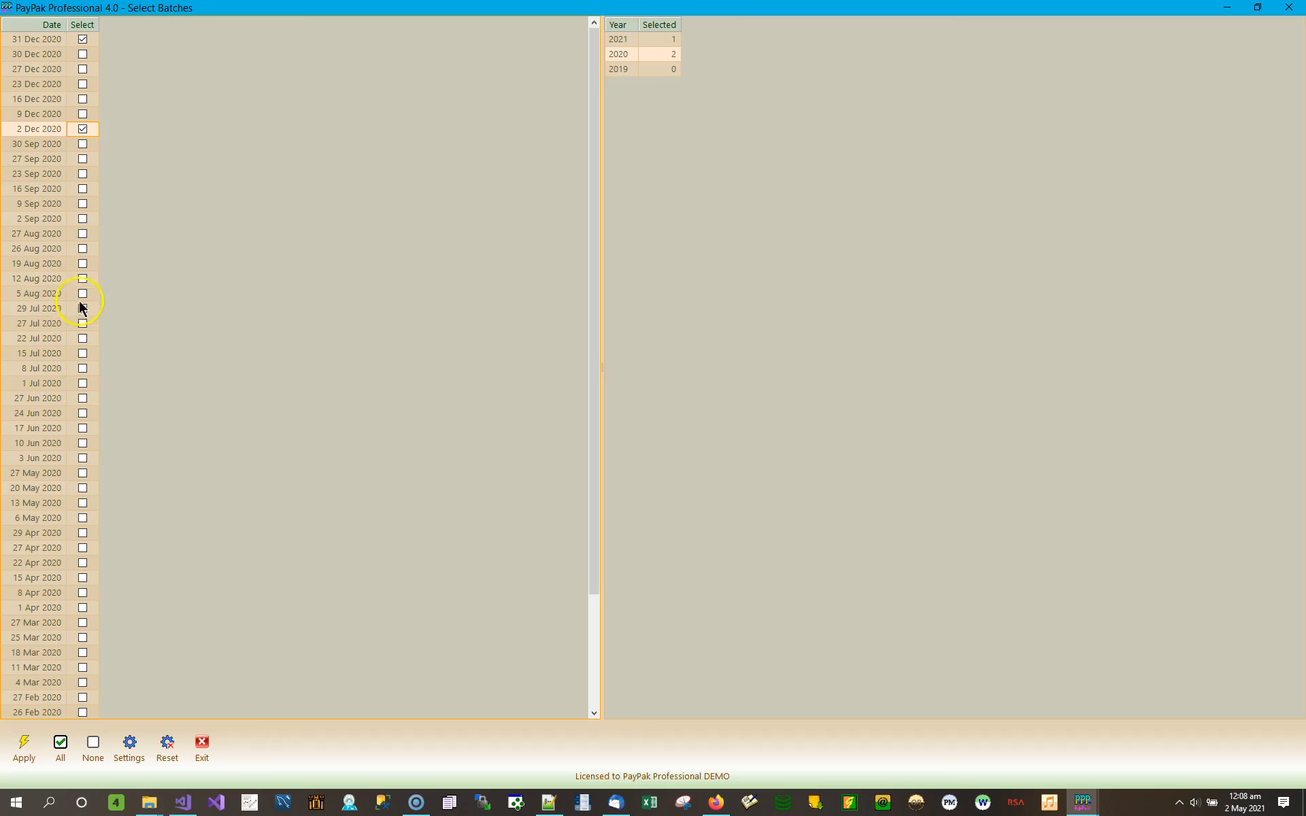
{"action": "left_click", "coordinate": [83, 218]}
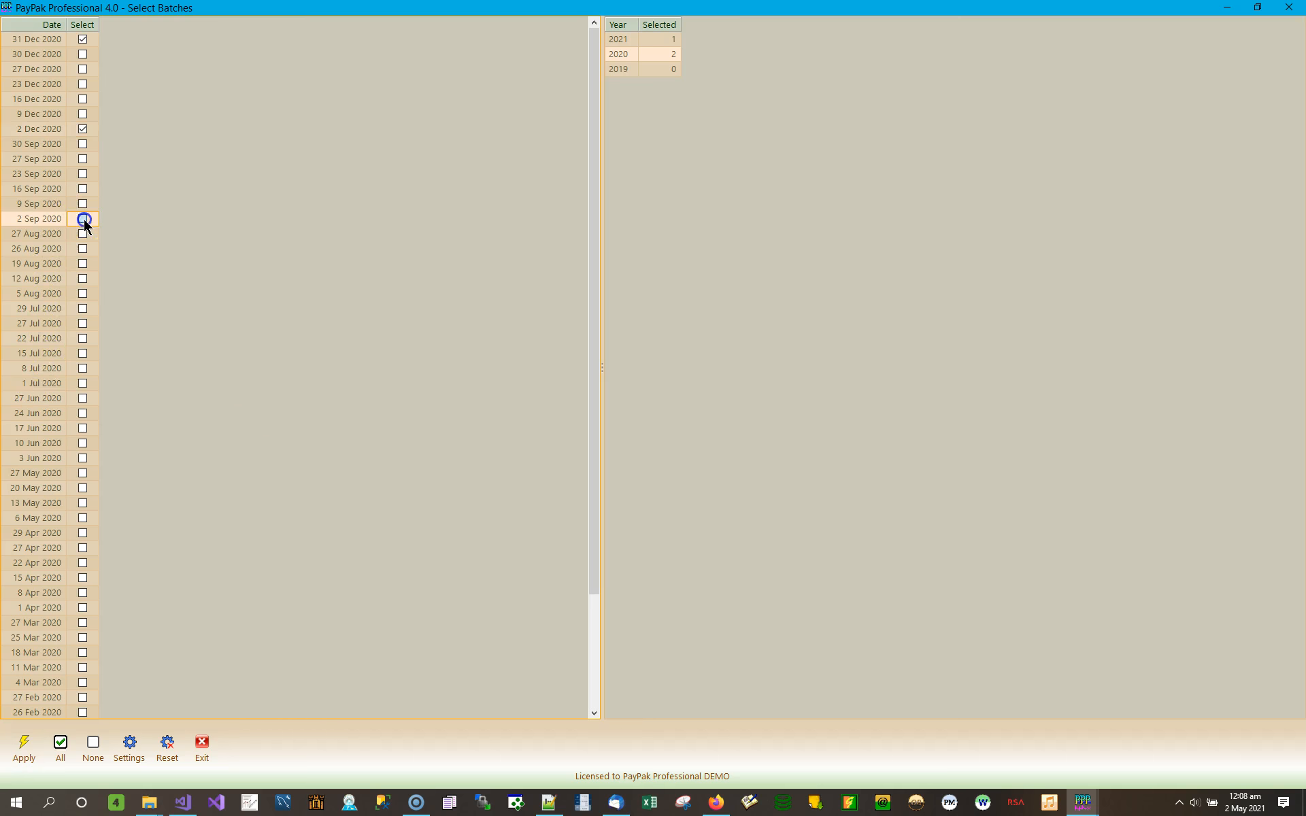
{"action": "left_click", "coordinate": [82, 204]}
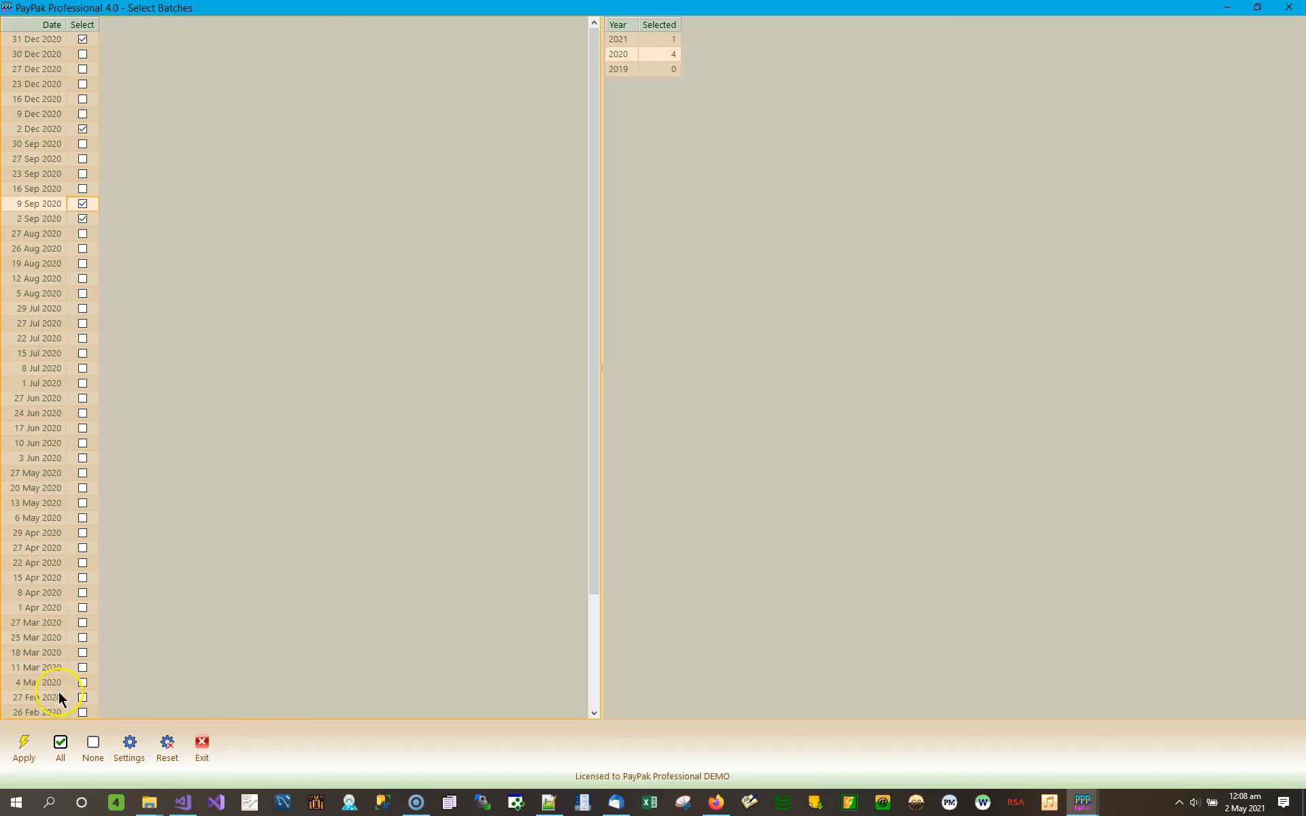
{"action": "left_click", "coordinate": [24, 741]}
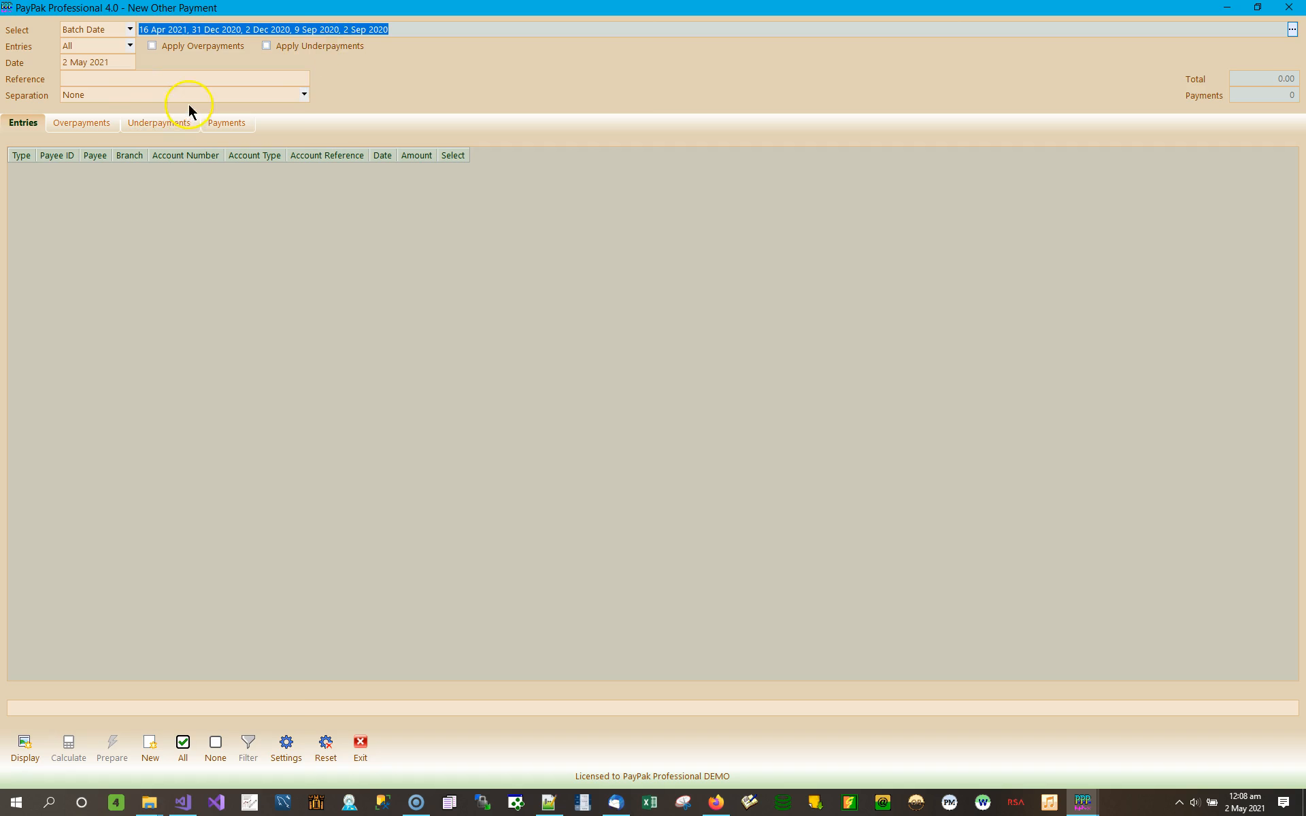
Step: Keep the entry filter at All and display the entries from the chosen batch dates
{"action": "left_click", "coordinate": [110, 75]}
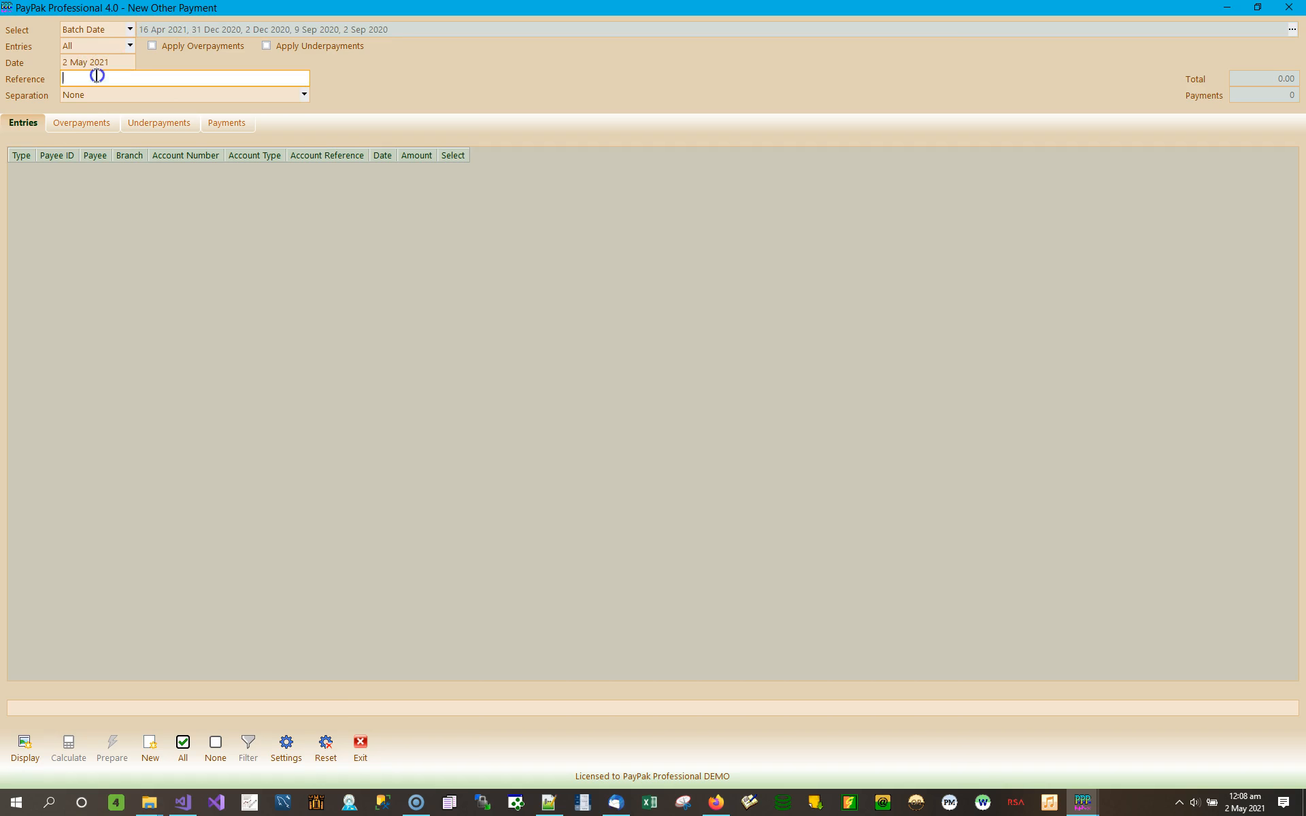
{"action": "left_click", "coordinate": [129, 47]}
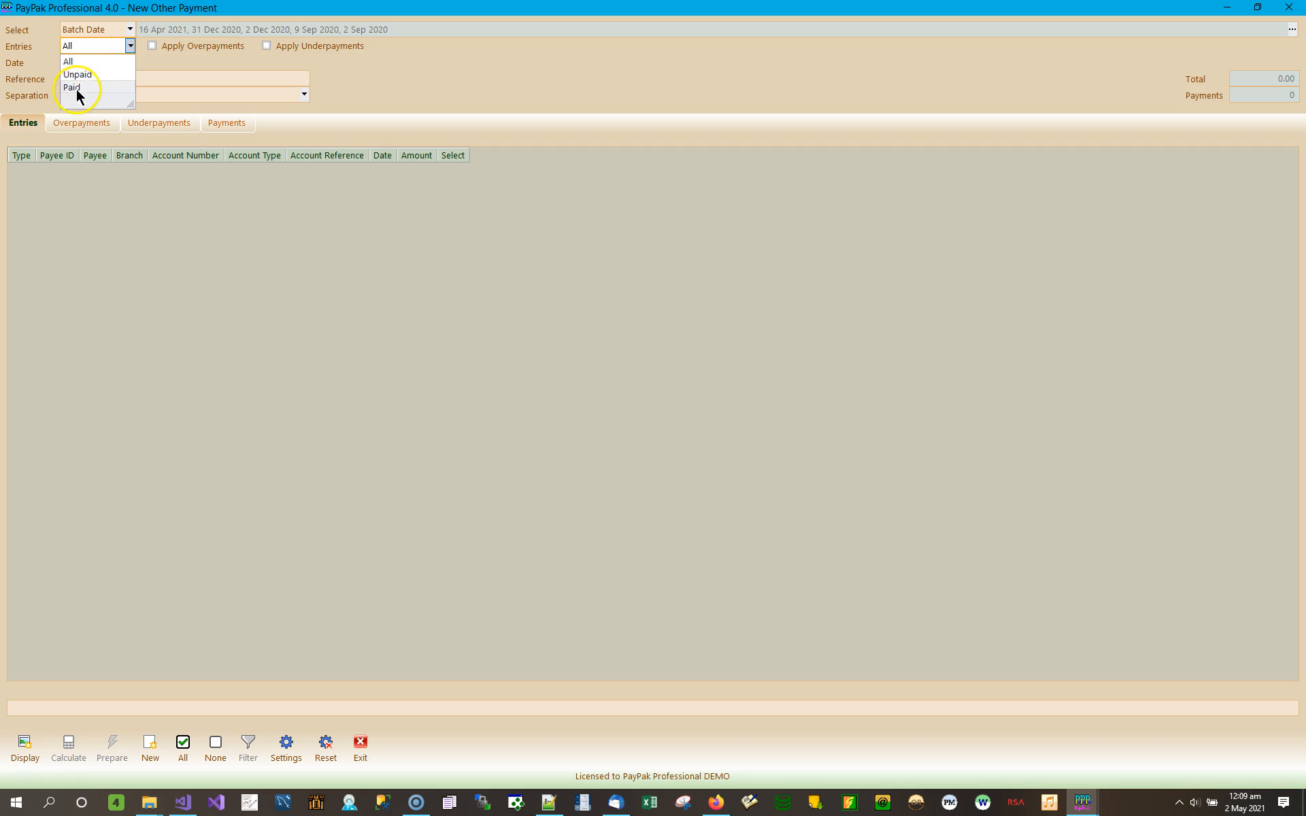
{"action": "left_click", "coordinate": [168, 60]}
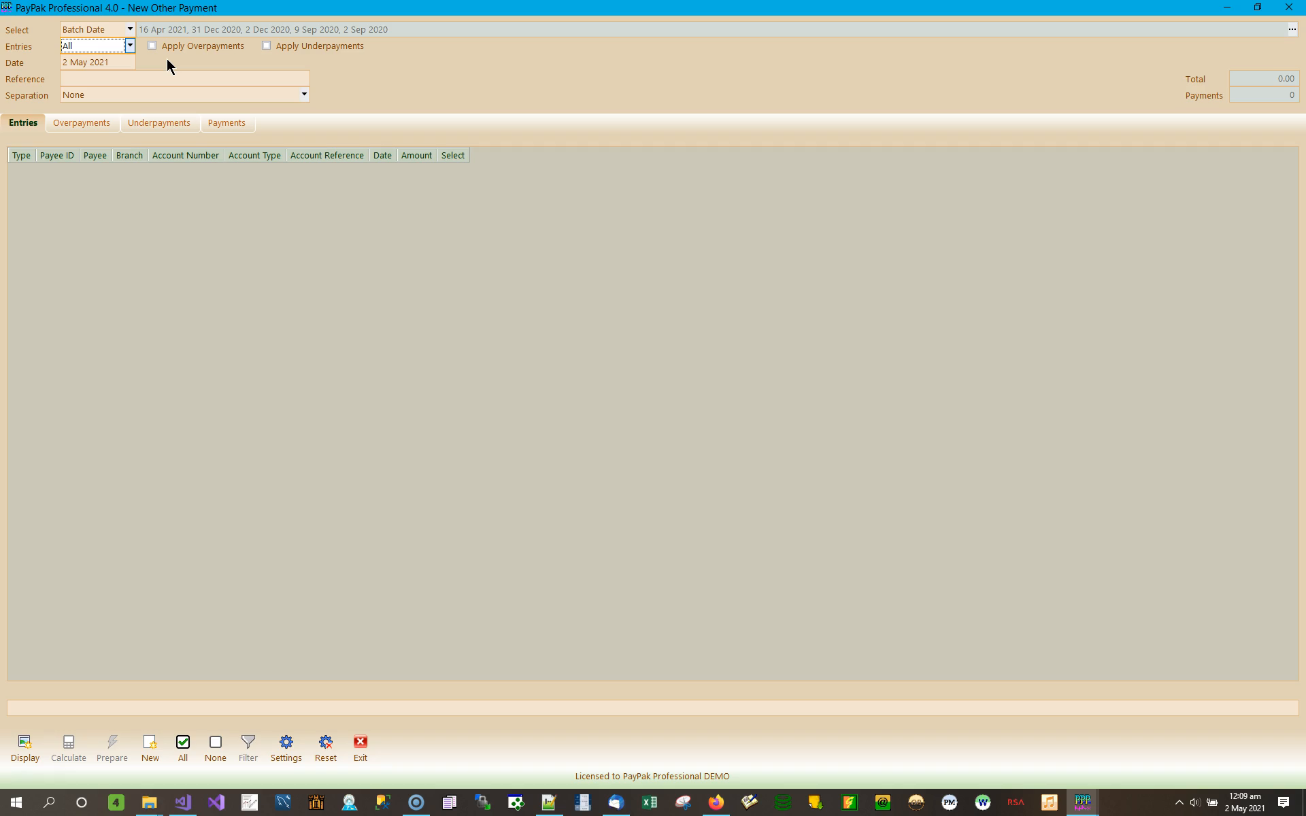
{"action": "left_click", "coordinate": [26, 748]}
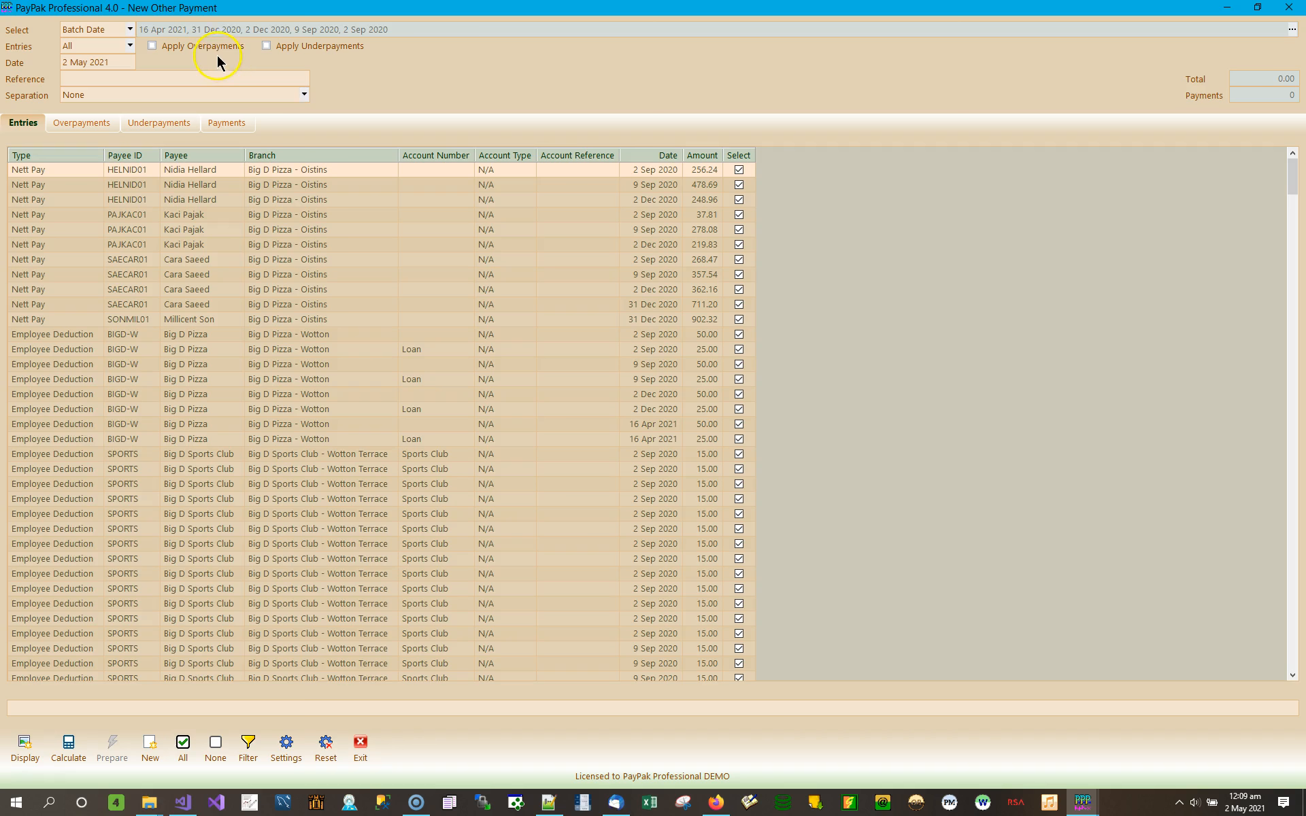
{"action": "left_click", "coordinate": [304, 95]}
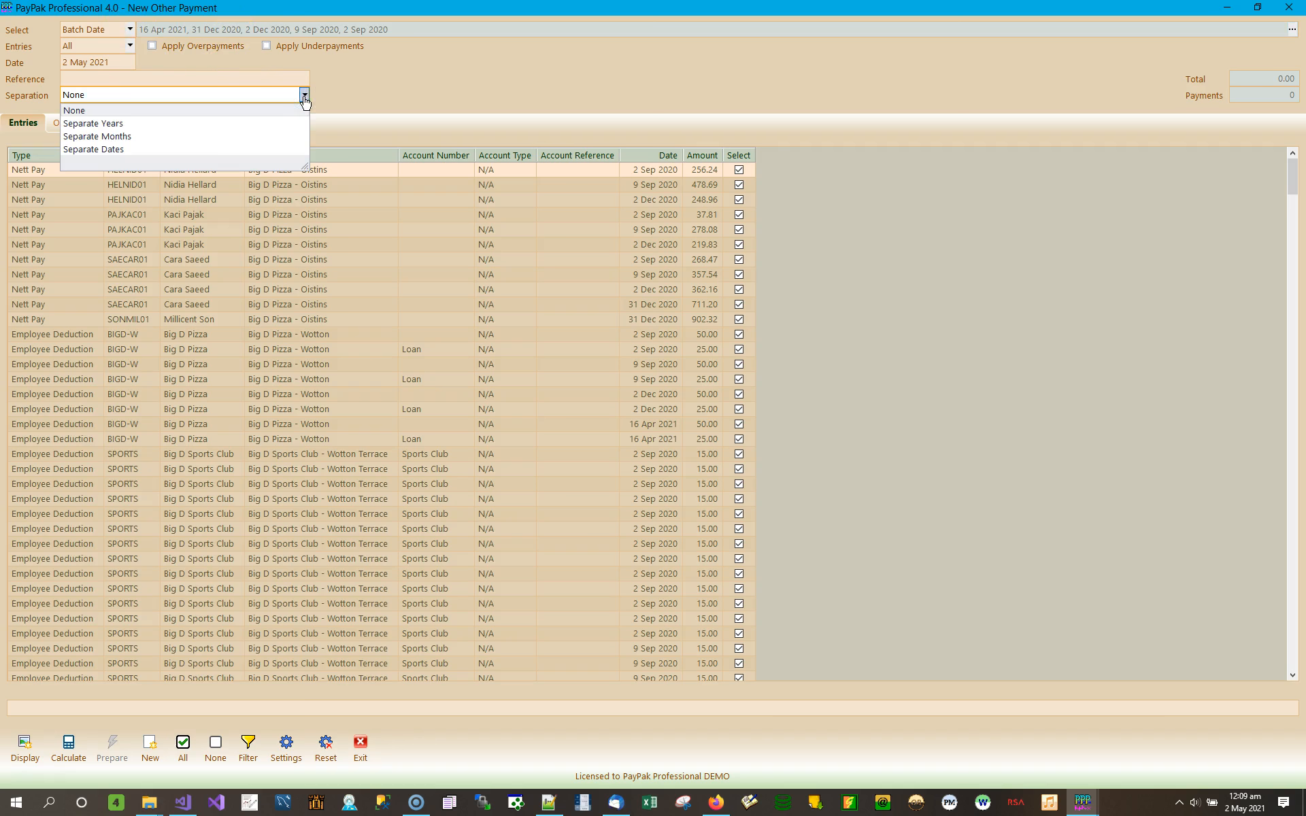
{"action": "left_click_drag", "start_coordinate": [388, 29], "coordinate": [134, 13]}
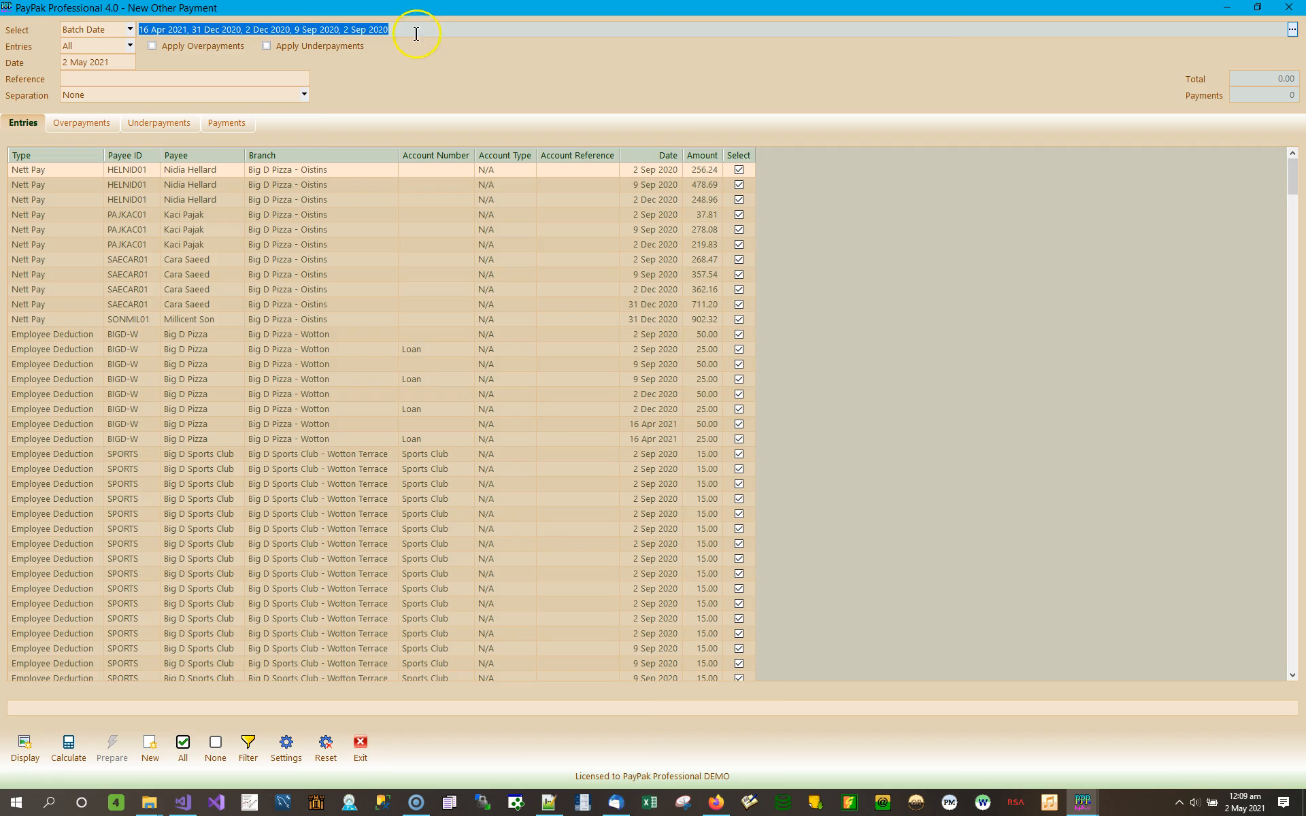
{"action": "left_click", "coordinate": [304, 94]}
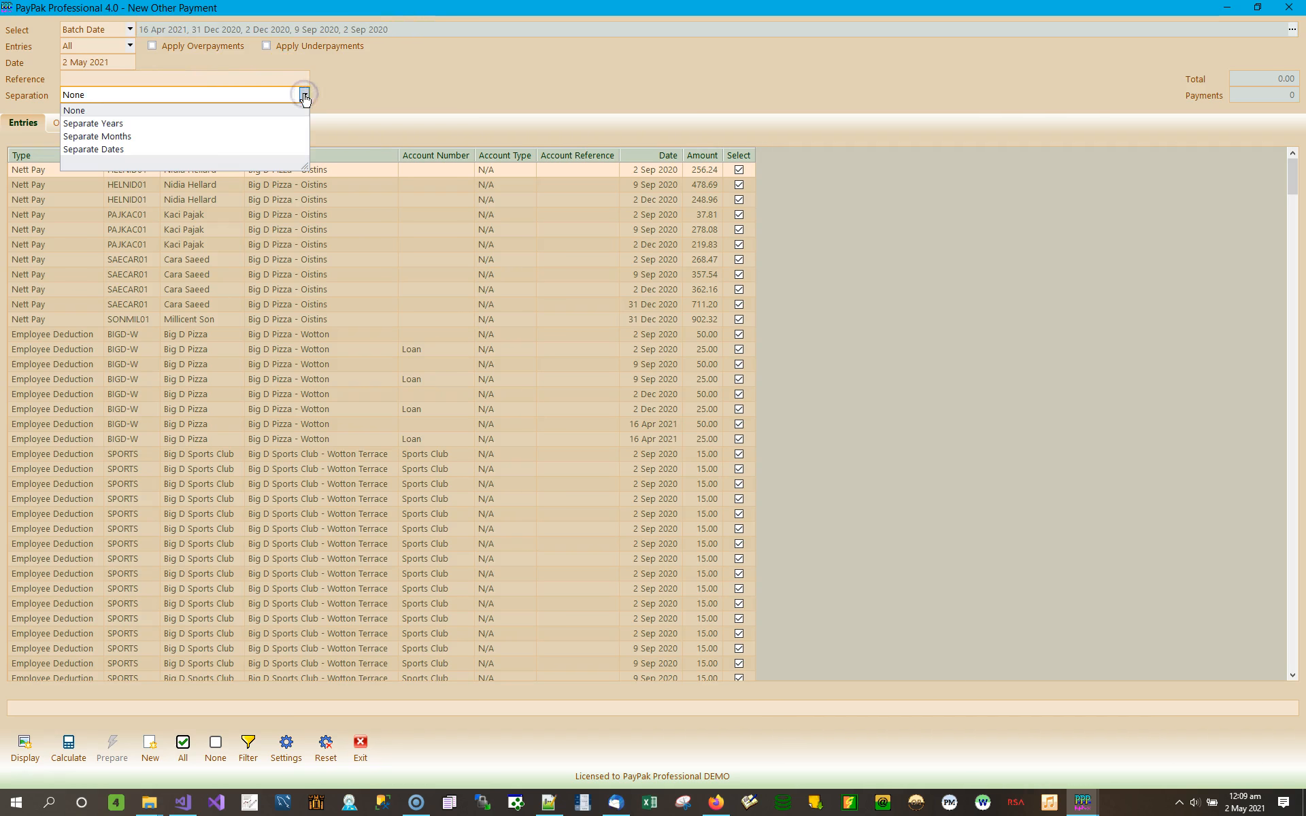
{"action": "left_click", "coordinate": [131, 46]}
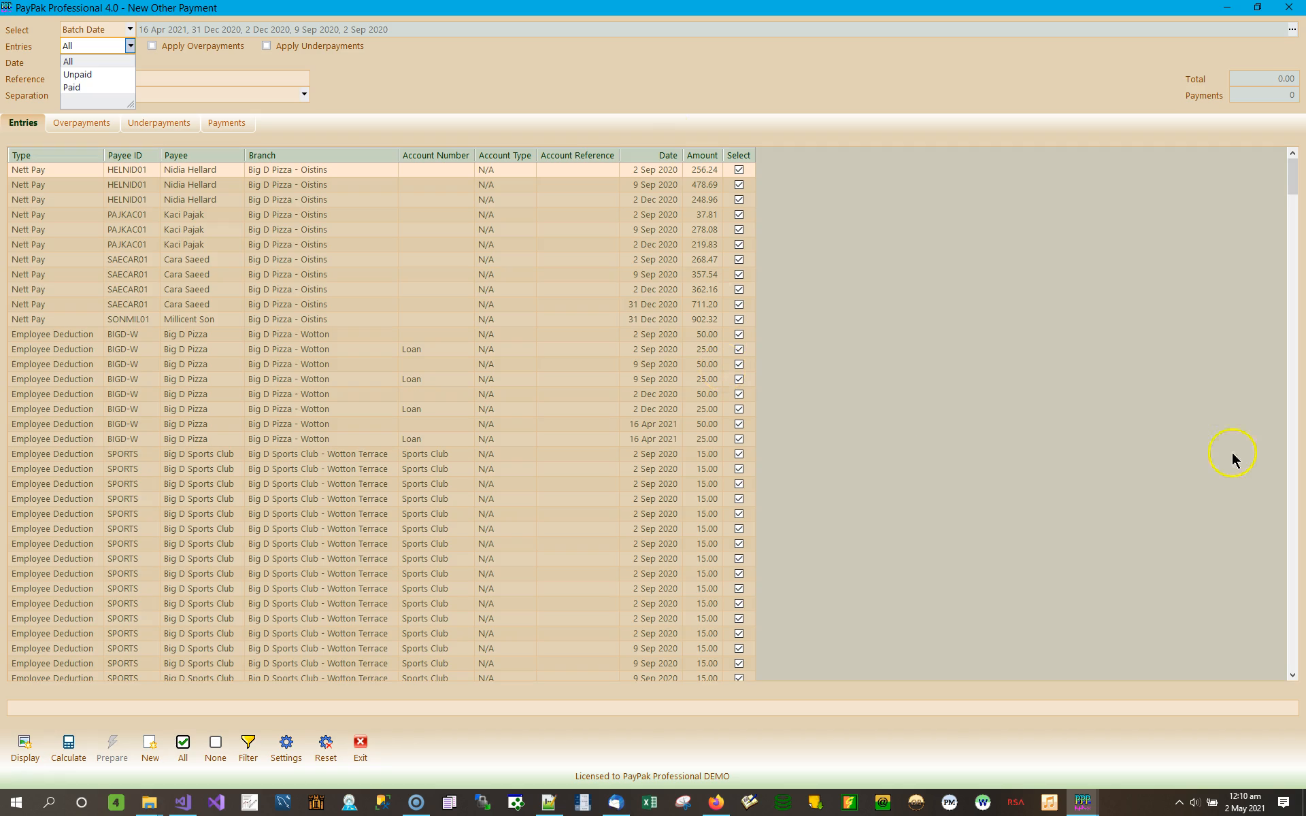
Step: Untick the Nett Pay entries of 248.96, 256.24 and 478.69, keeping the entry filter at All
{"action": "left_click", "coordinate": [737, 200]}
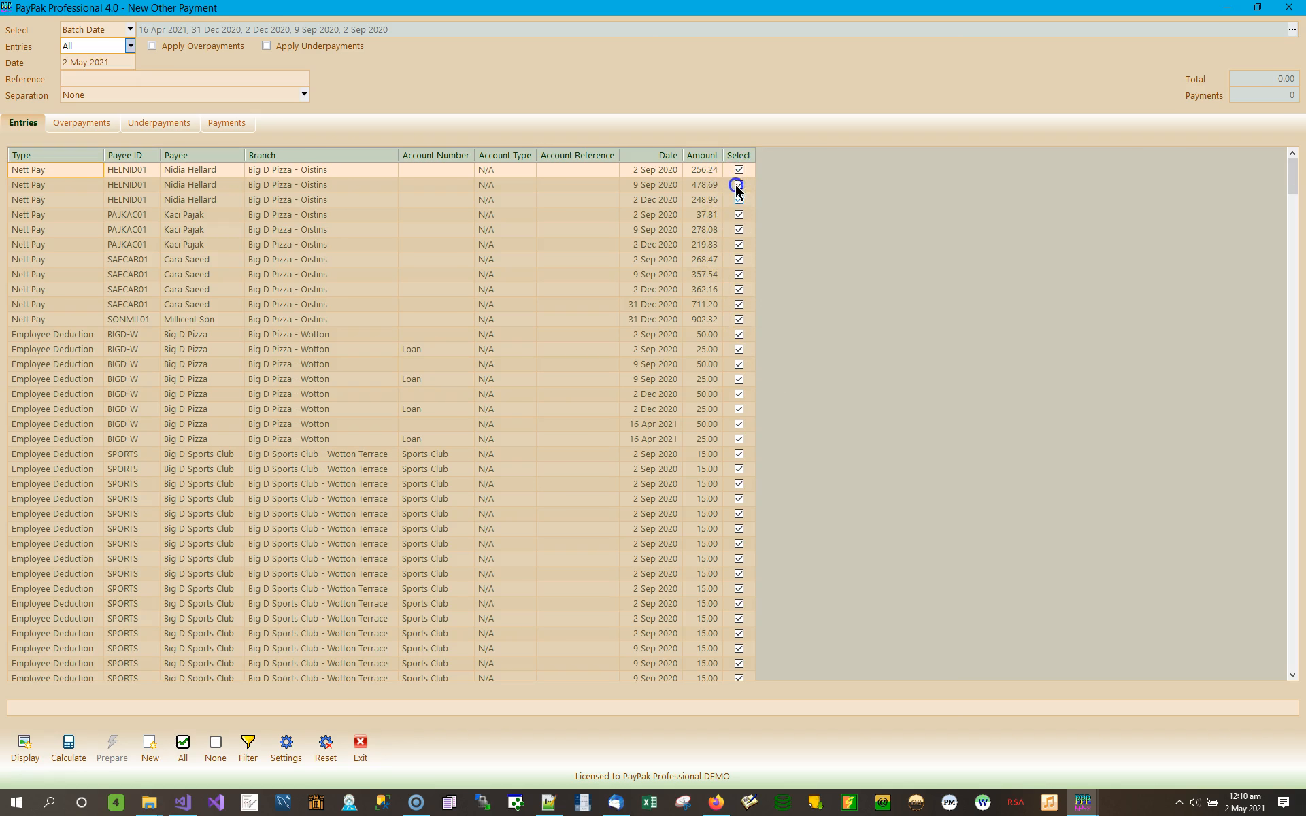
{"action": "left_click", "coordinate": [739, 199]}
{"action": "left_click", "coordinate": [739, 184]}
{"action": "left_click", "coordinate": [737, 169]}
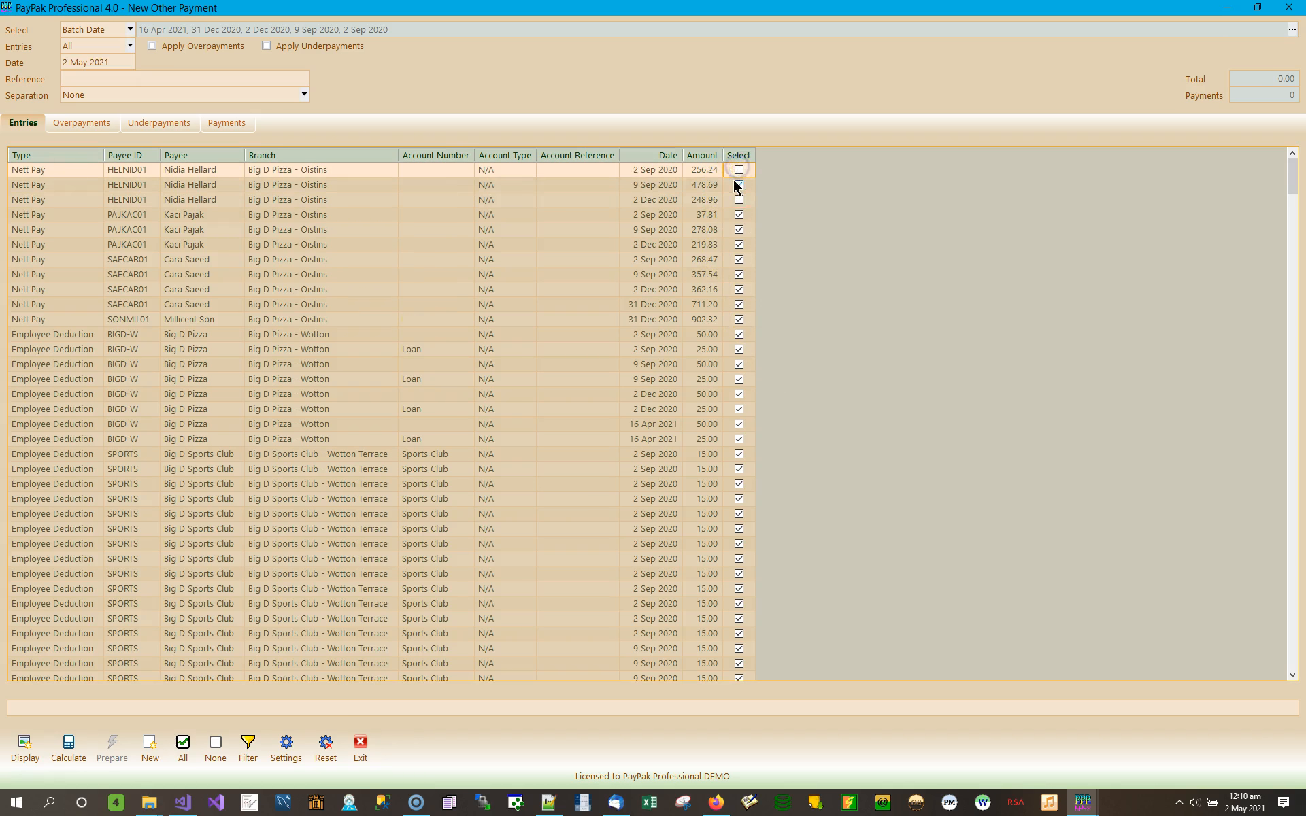
{"action": "left_click", "coordinate": [736, 184]}
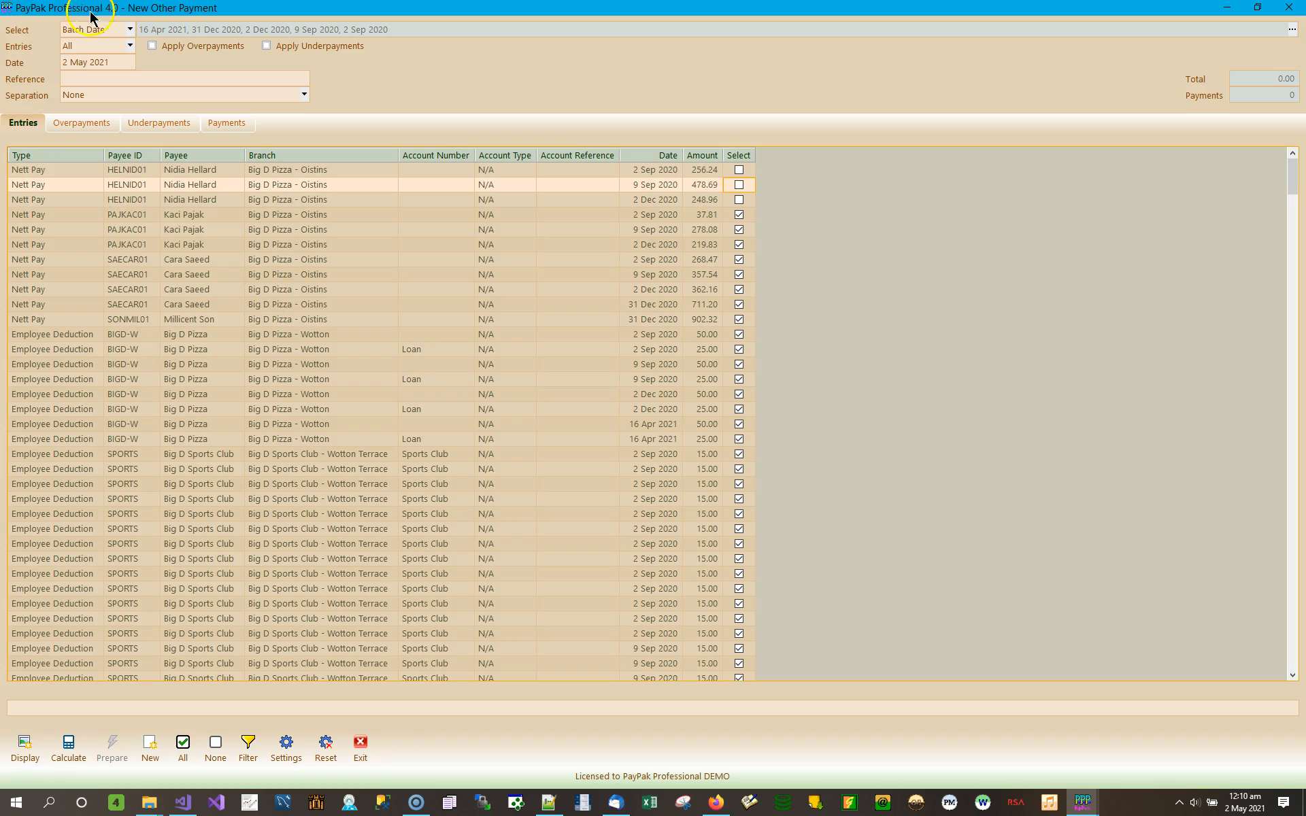
{"action": "left_click", "coordinate": [130, 46]}
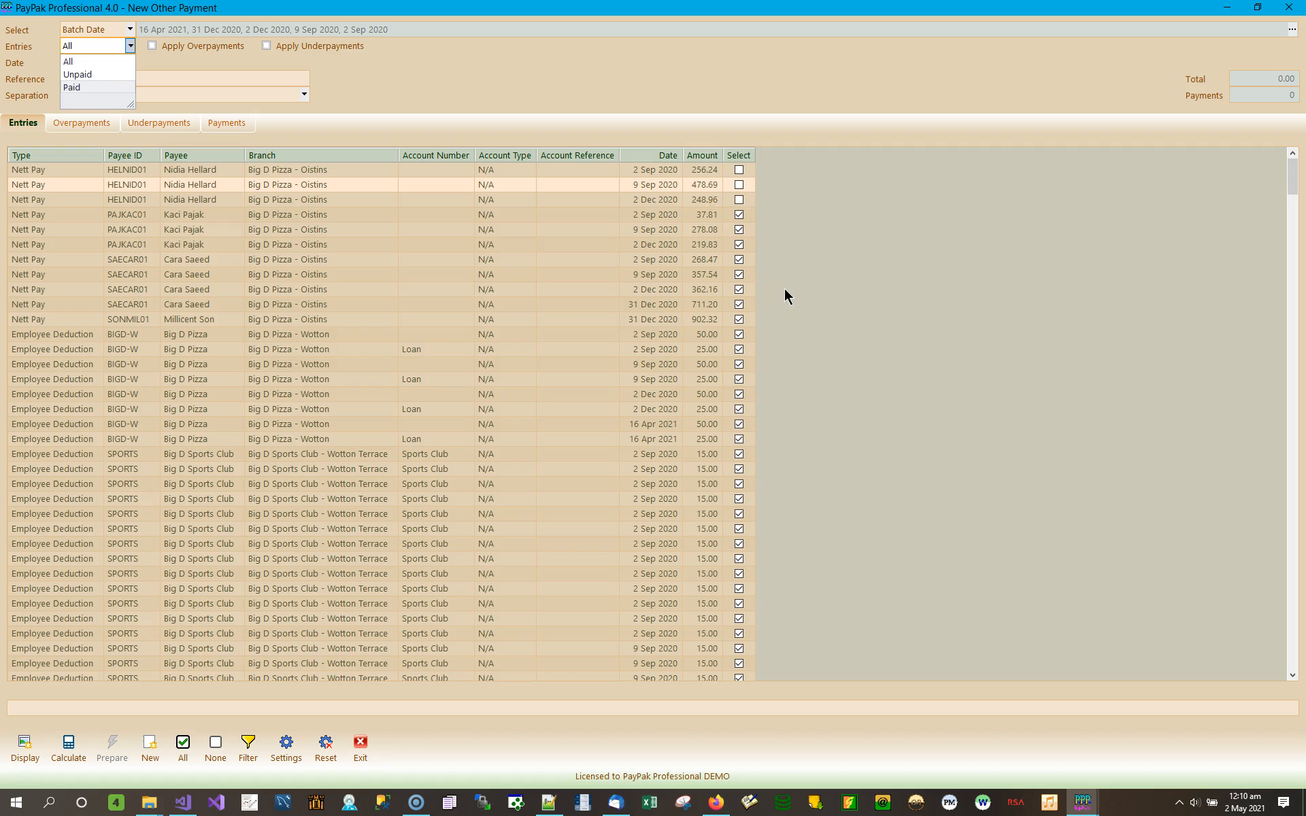
{"action": "left_click", "coordinate": [110, 61]}
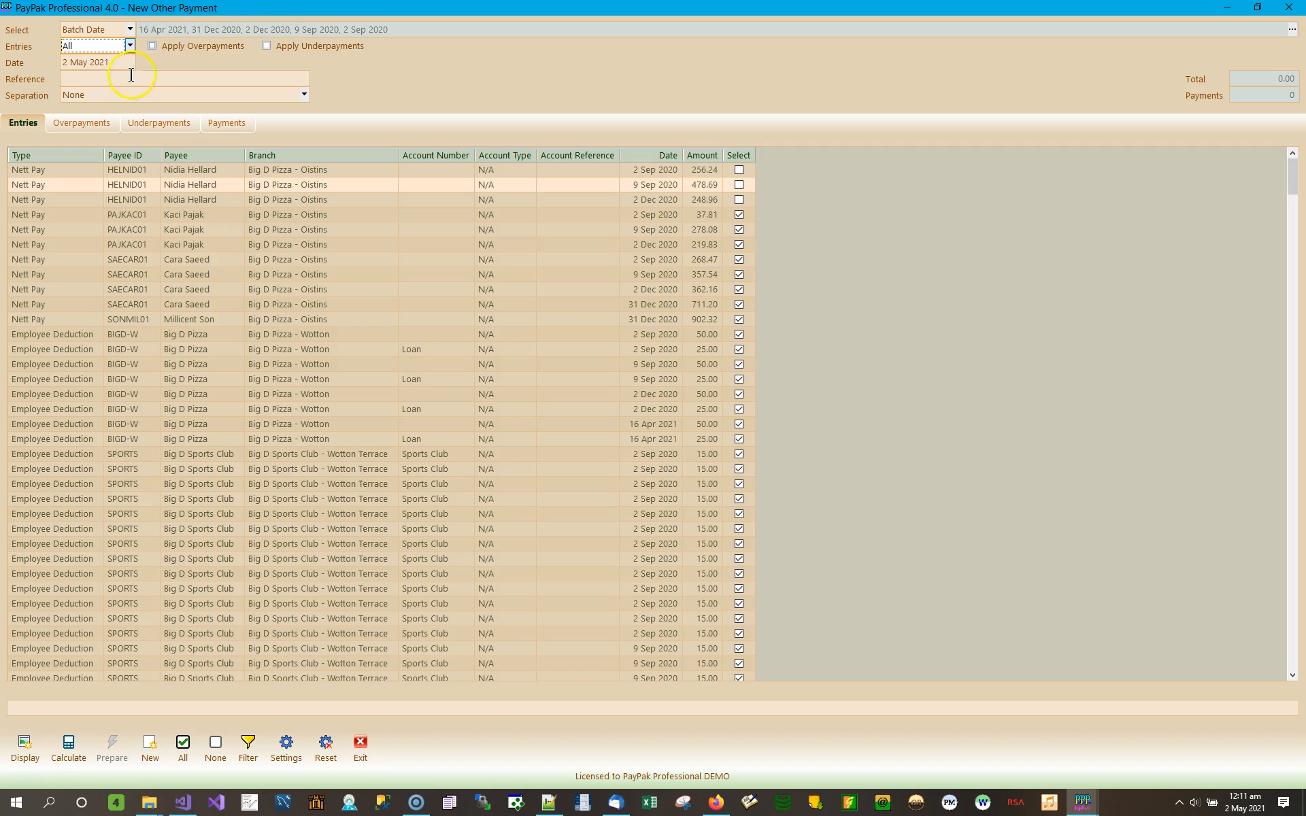
{"action": "left_click", "coordinate": [87, 61]}
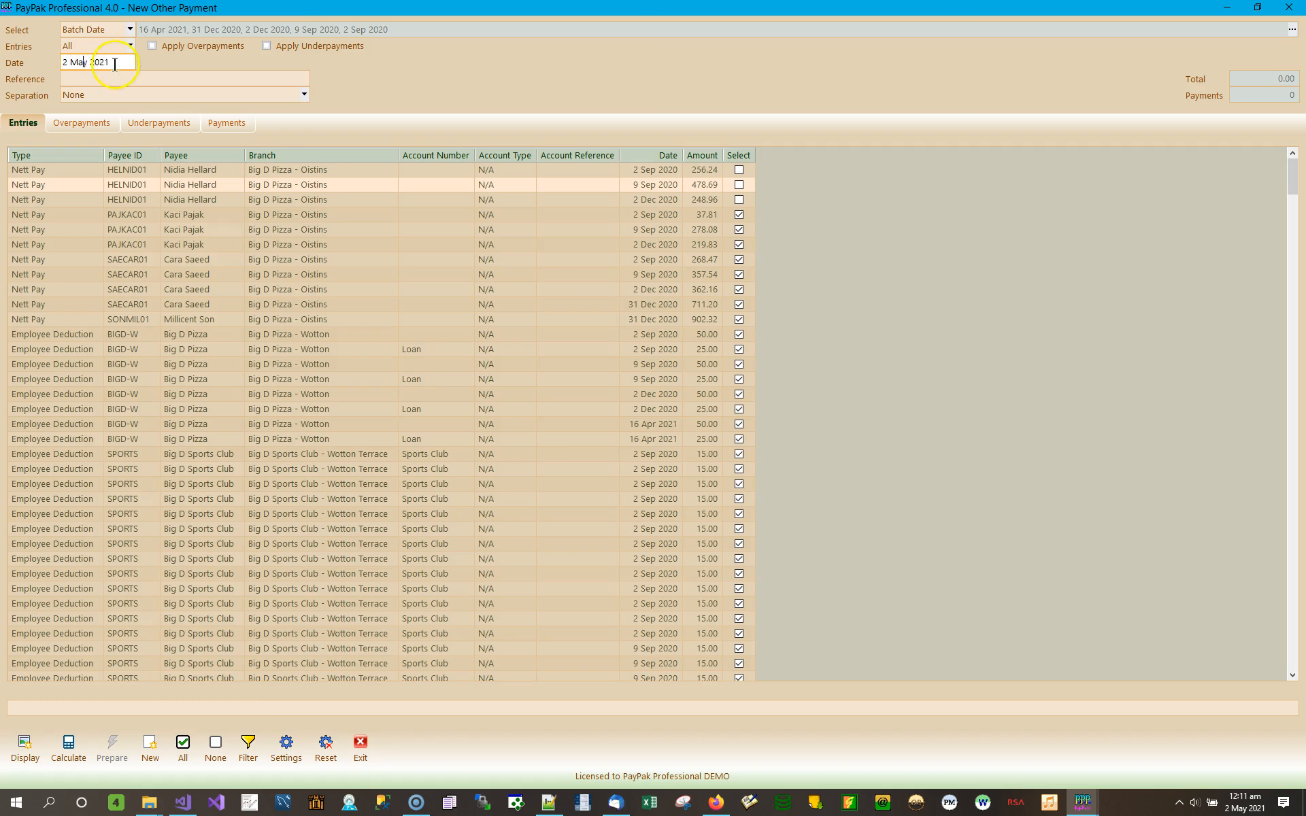
{"action": "double_click", "coordinate": [113, 62]}
{"action": "left_click", "coordinate": [115, 65]}
{"action": "double_click", "coordinate": [107, 64]}
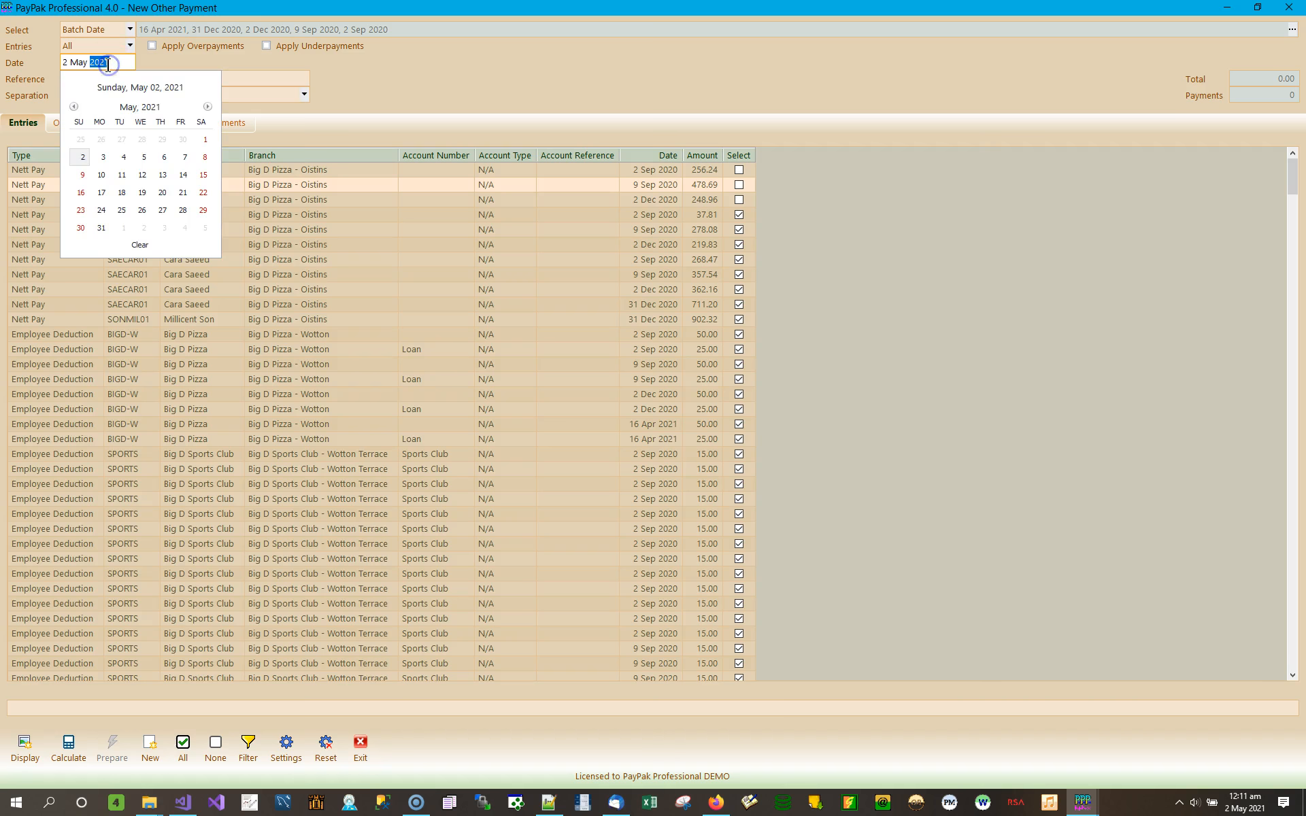
{"action": "left_click", "coordinate": [117, 61]}
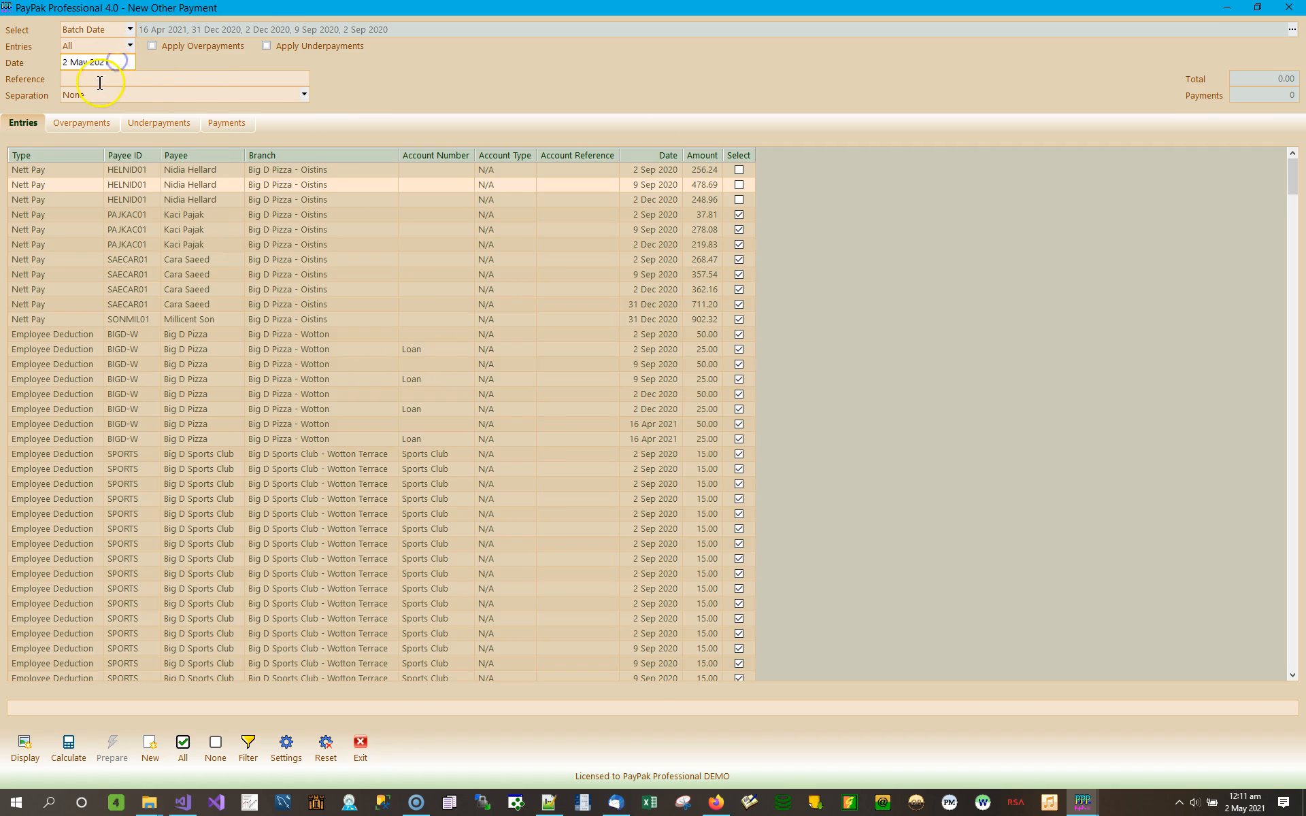
{"action": "left_click", "coordinate": [104, 78]}
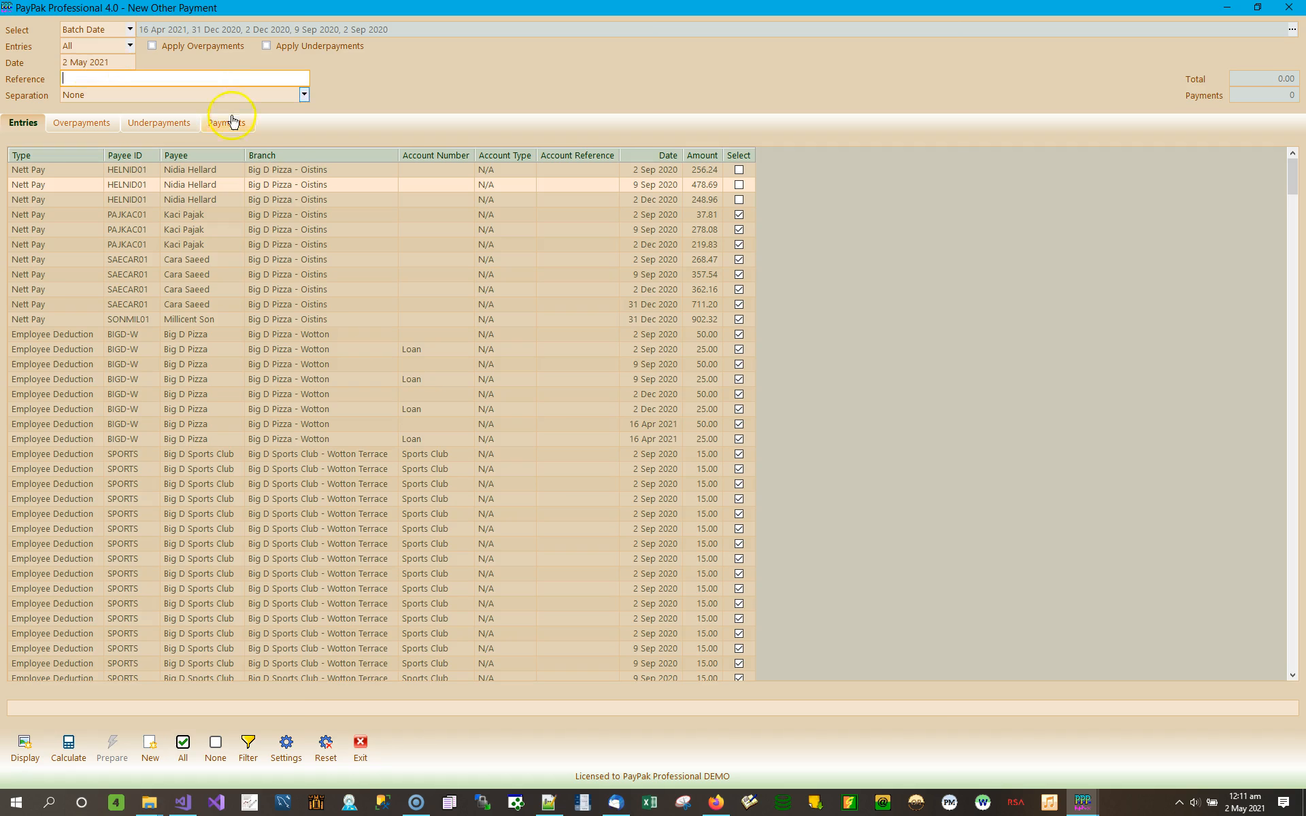
{"action": "left_click", "coordinate": [305, 95]}
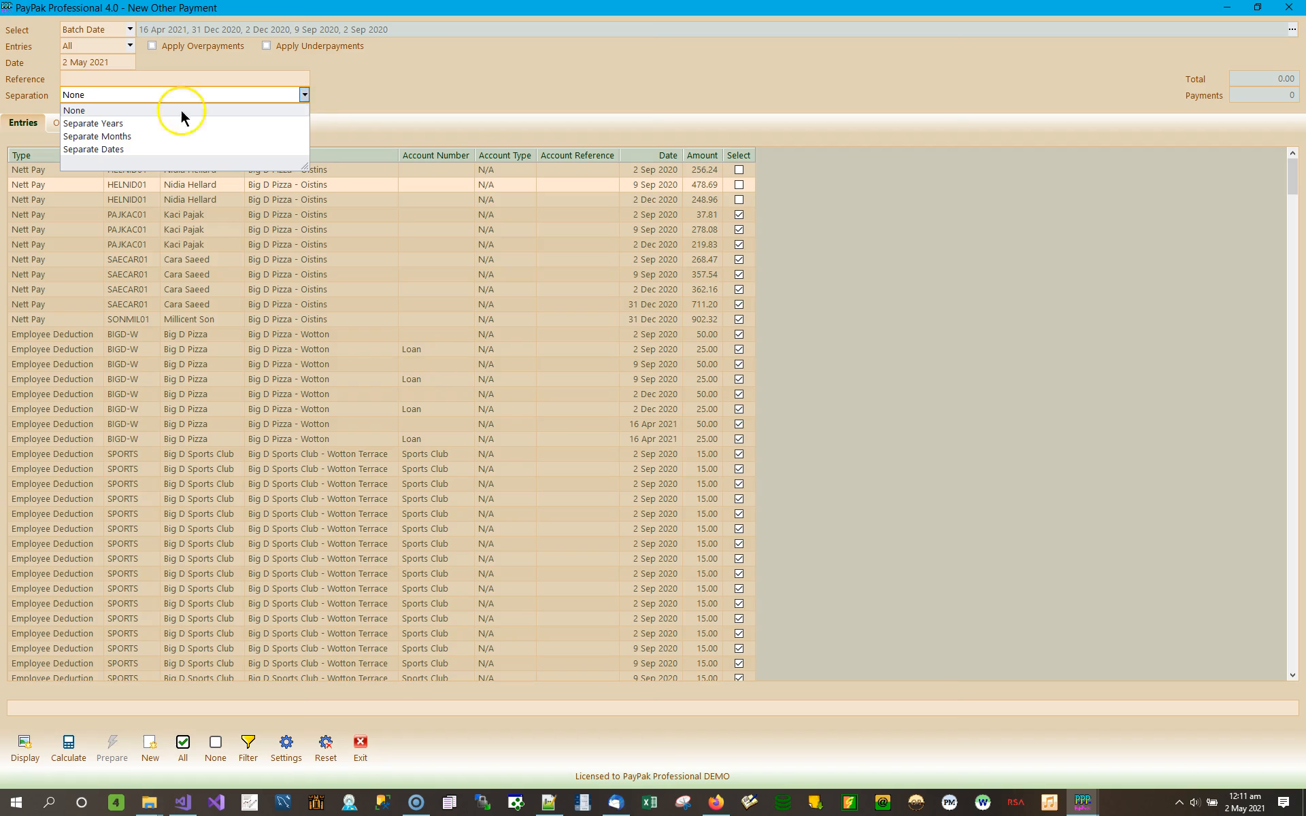
{"action": "left_click", "coordinate": [127, 118]}
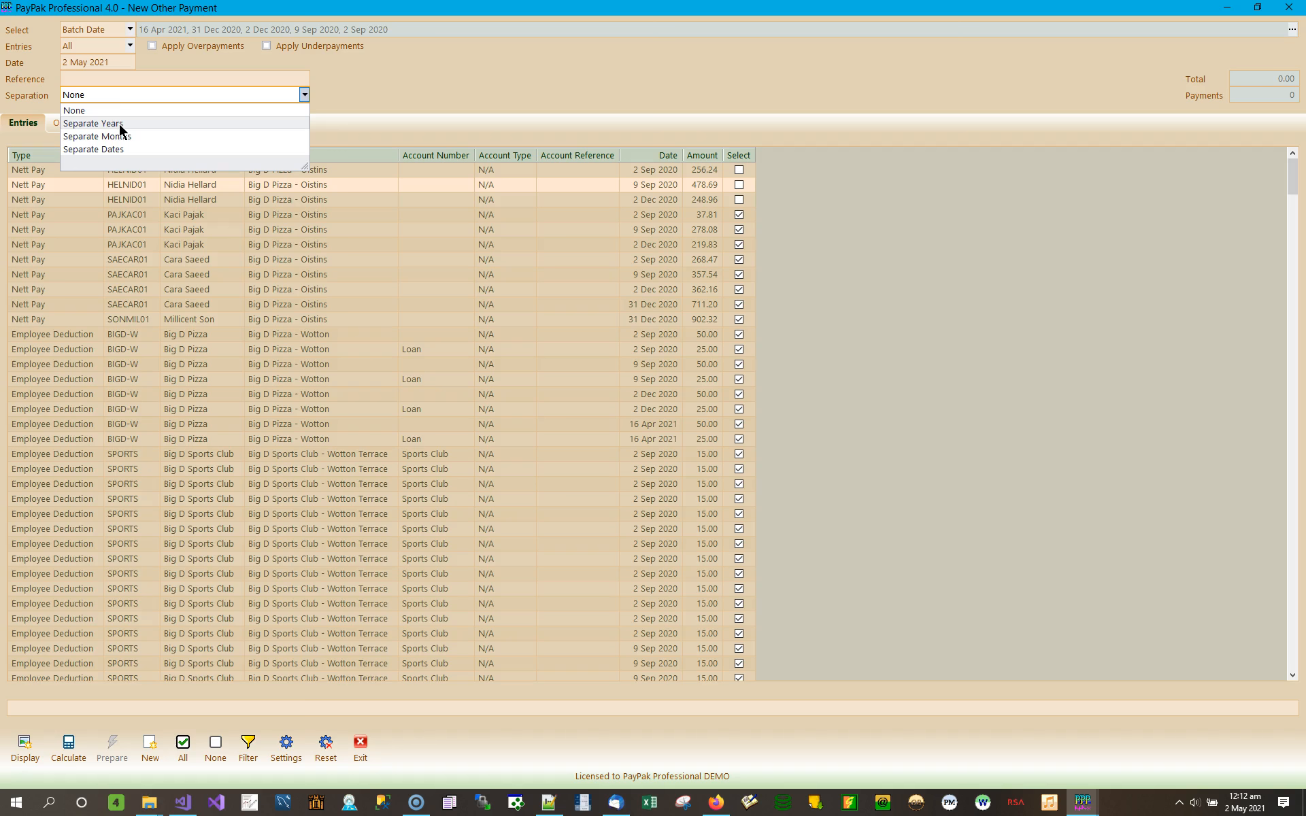
{"action": "left_click_drag", "start_coordinate": [393, 31], "coordinate": [192, 29]}
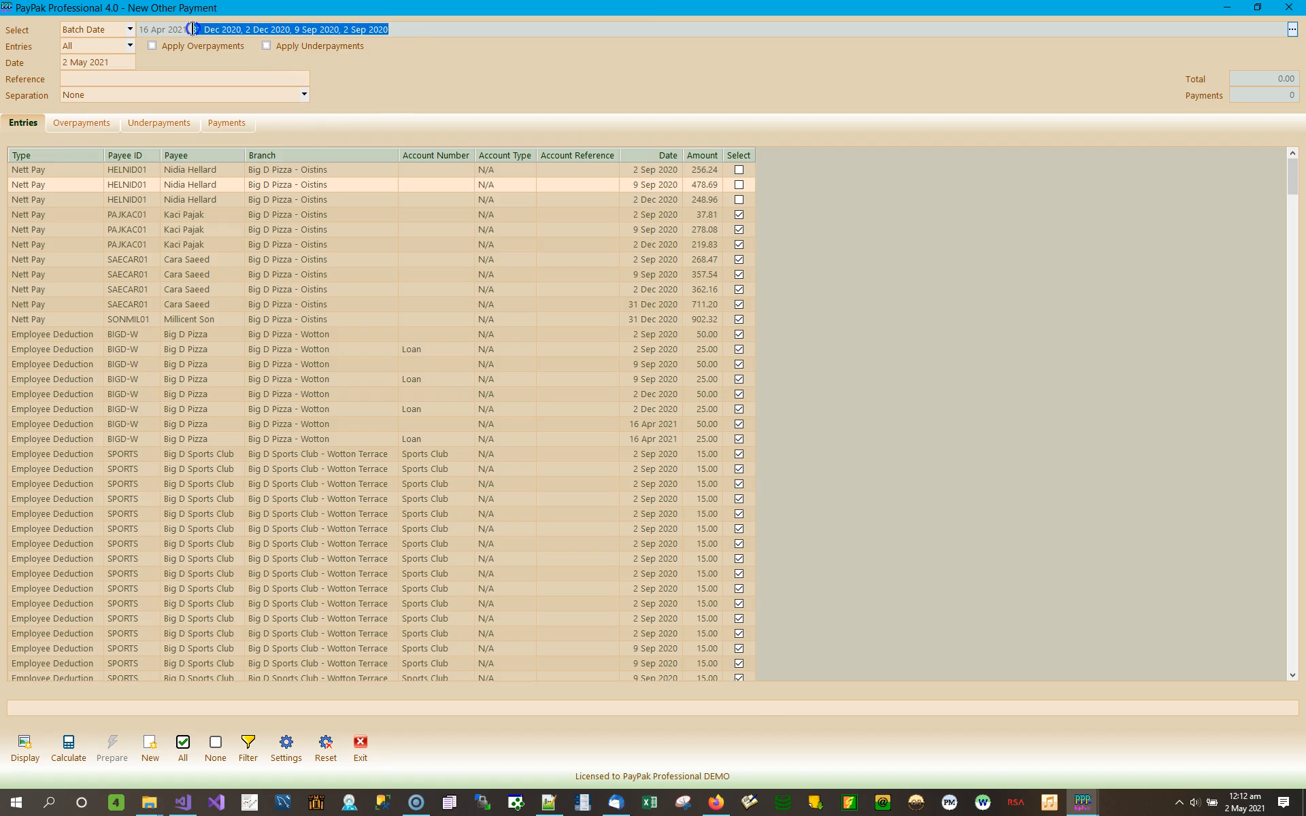
{"action": "left_click_drag", "start_coordinate": [191, 28], "coordinate": [103, 25]}
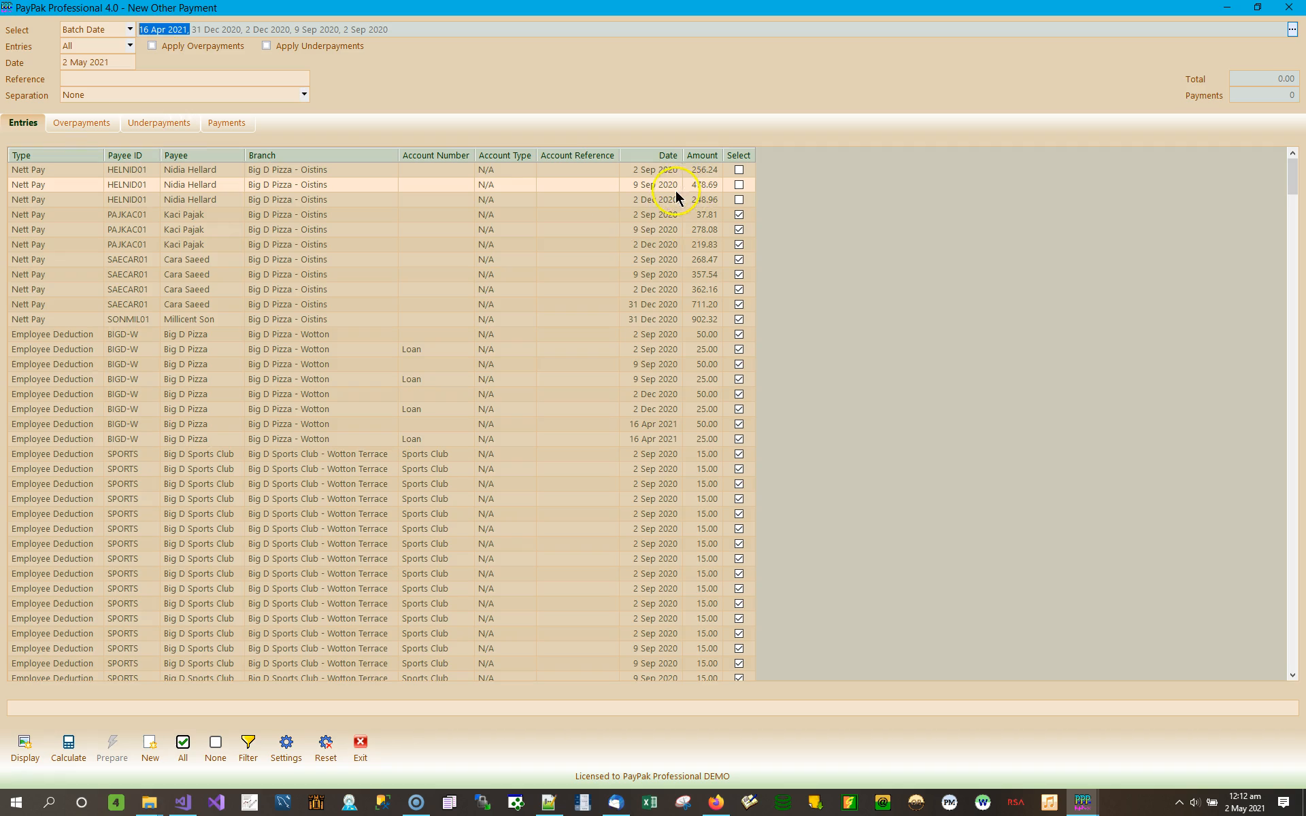
Step: Step through the Big D Pizza and Loan entries to compare their 2020 and 2021 dates
{"action": "left_click", "coordinate": [235, 442]}
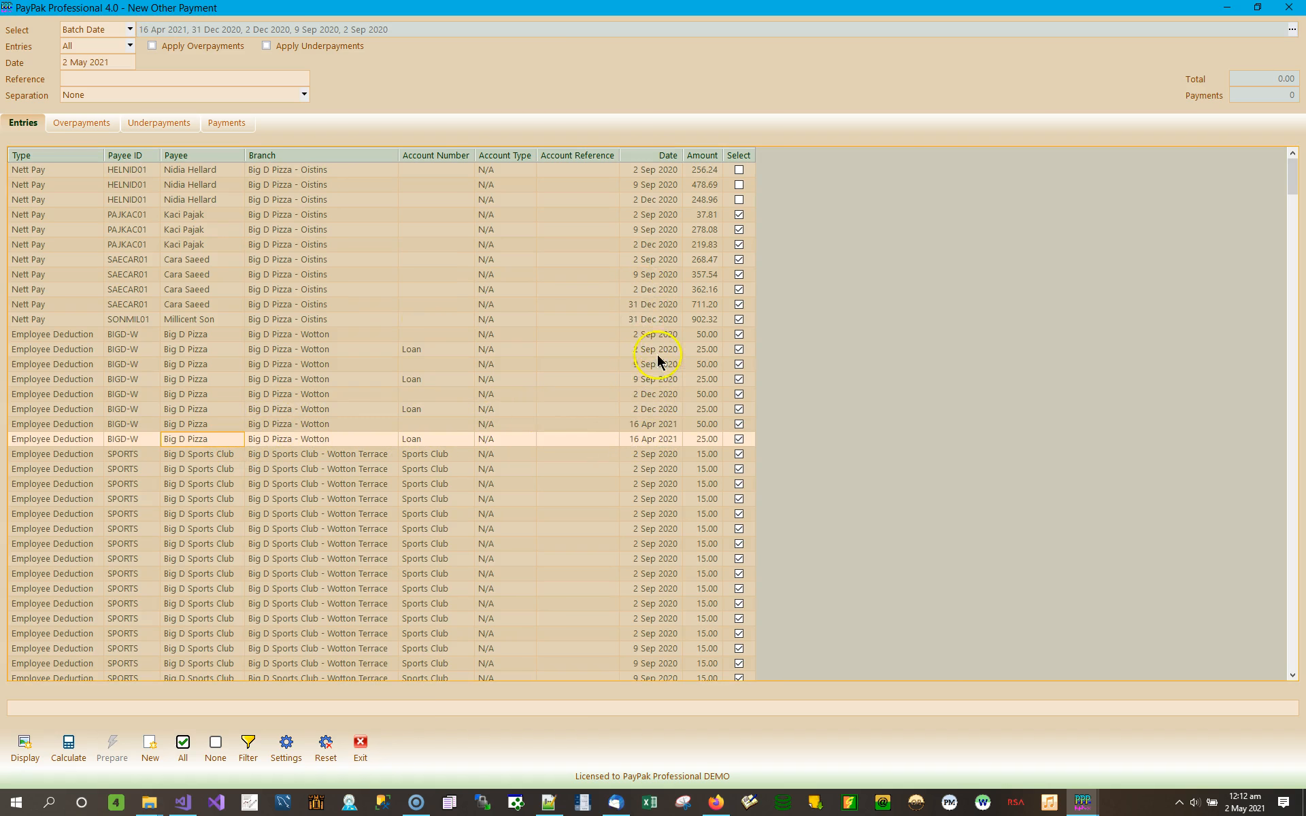
{"action": "left_click", "coordinate": [193, 335]}
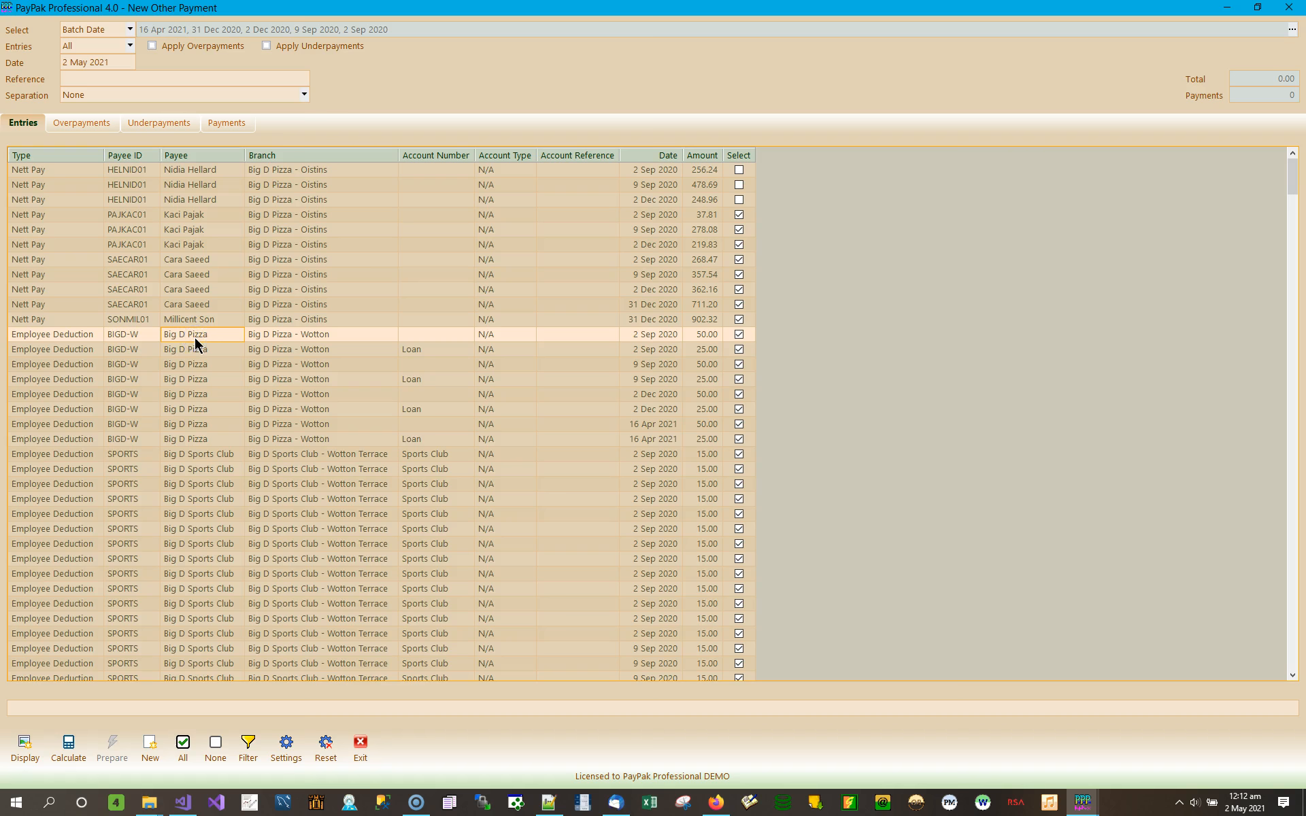
{"action": "left_click", "coordinate": [190, 440]}
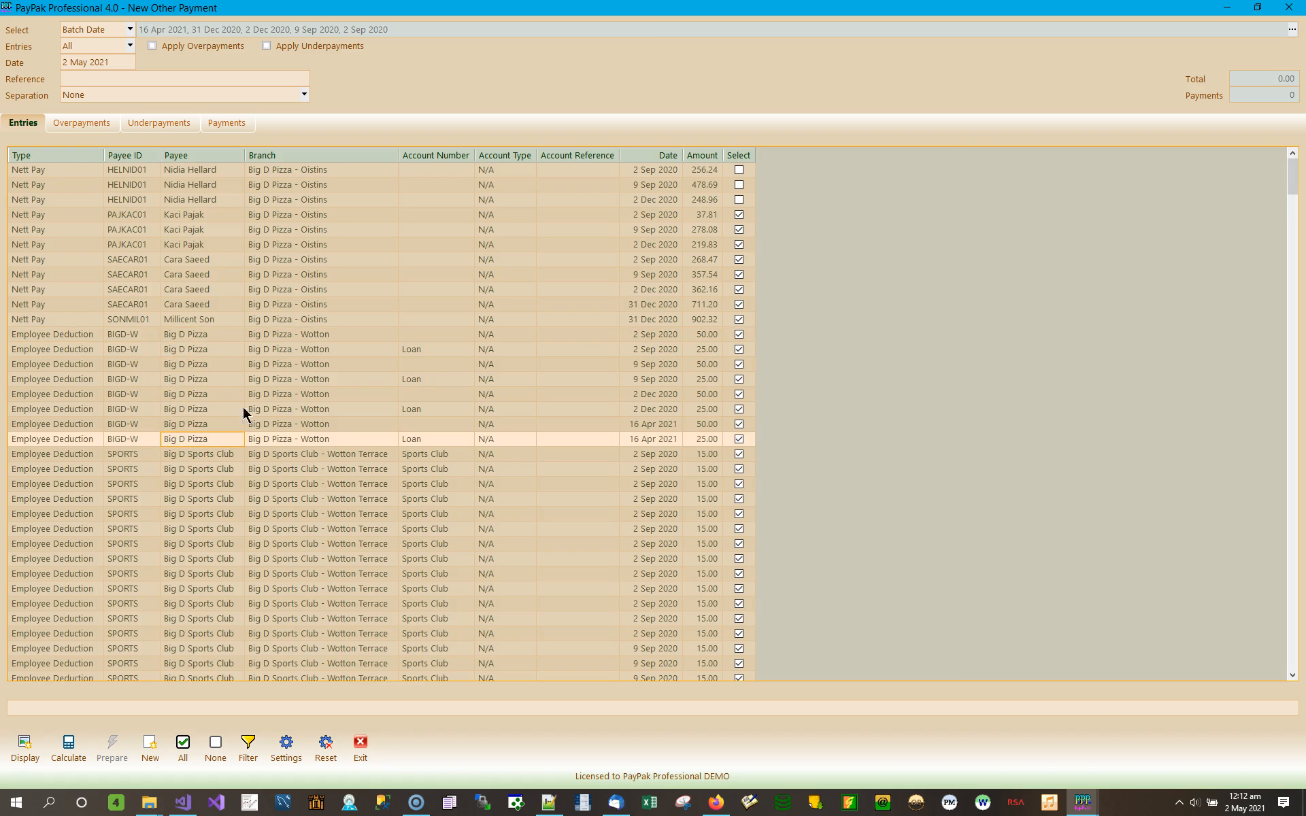
{"action": "left_click", "coordinate": [670, 335]}
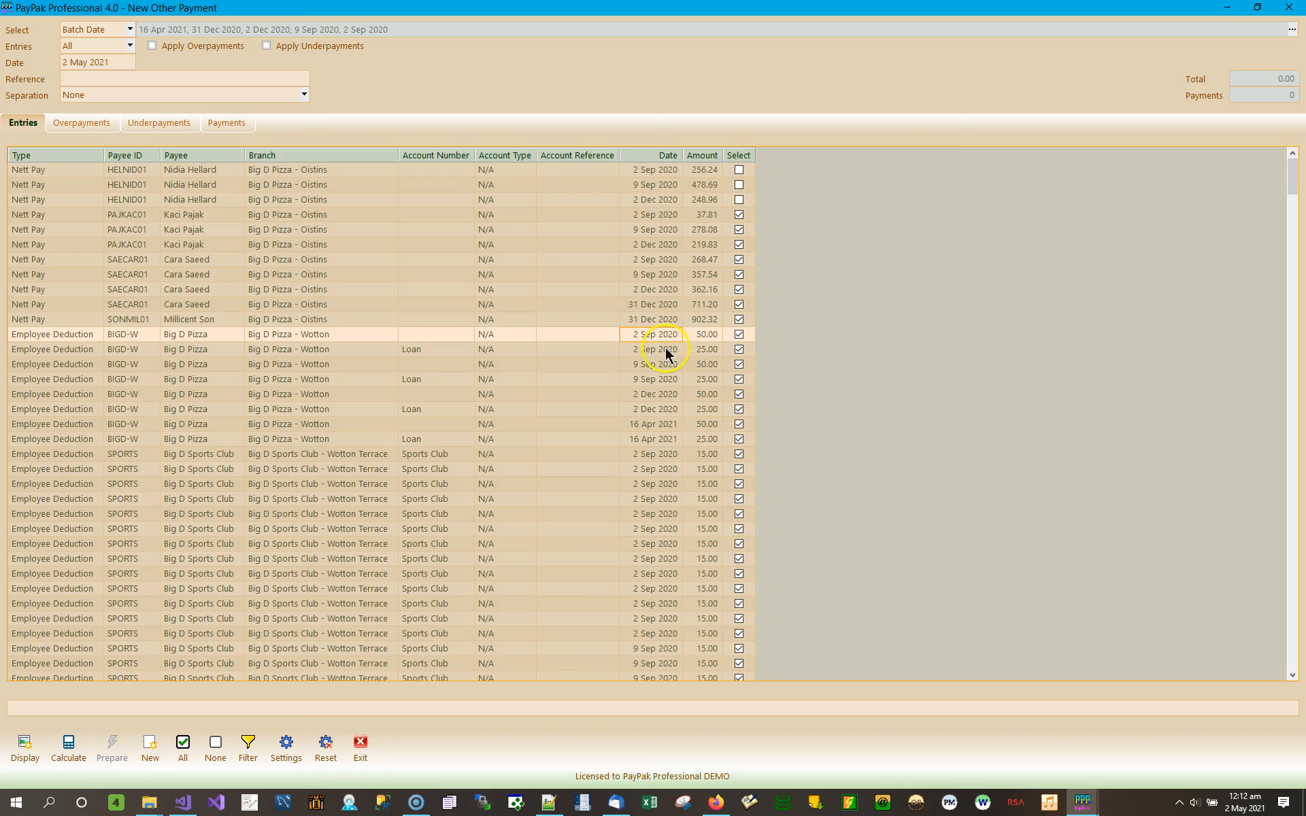
{"action": "left_click", "coordinate": [665, 349]}
{"action": "left_click", "coordinate": [661, 365]}
{"action": "left_click", "coordinate": [659, 379]}
{"action": "left_click", "coordinate": [657, 394]}
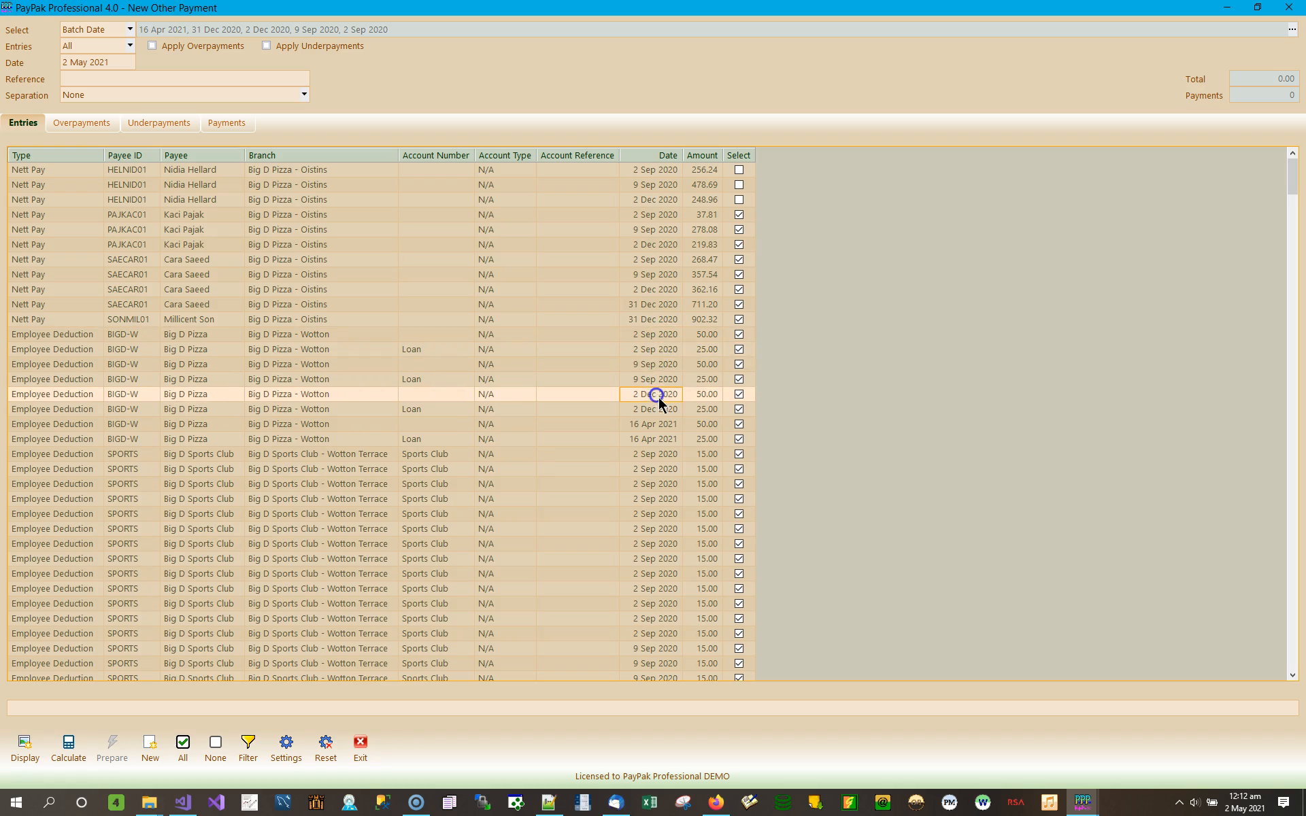
{"action": "left_click", "coordinate": [663, 409]}
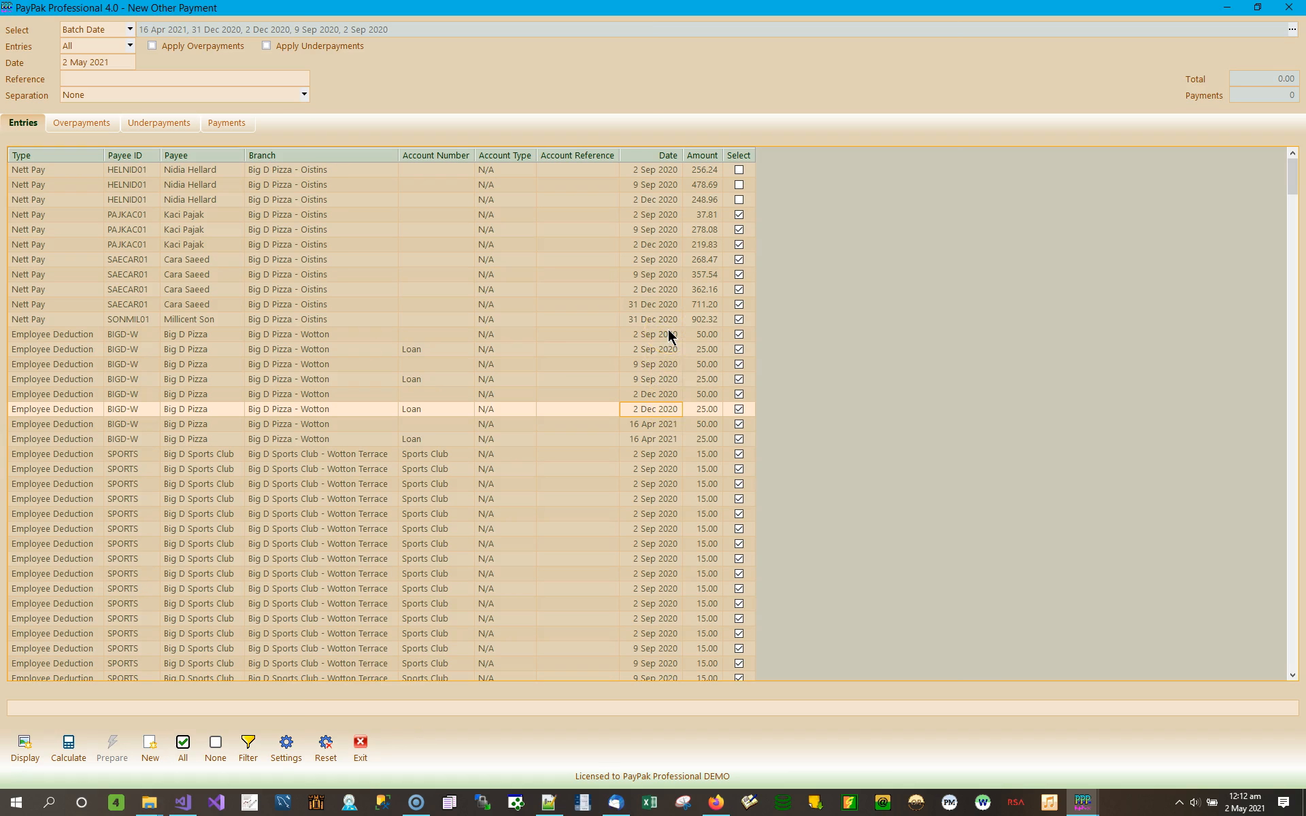
{"action": "left_click", "coordinate": [651, 423]}
{"action": "left_click", "coordinate": [649, 437]}
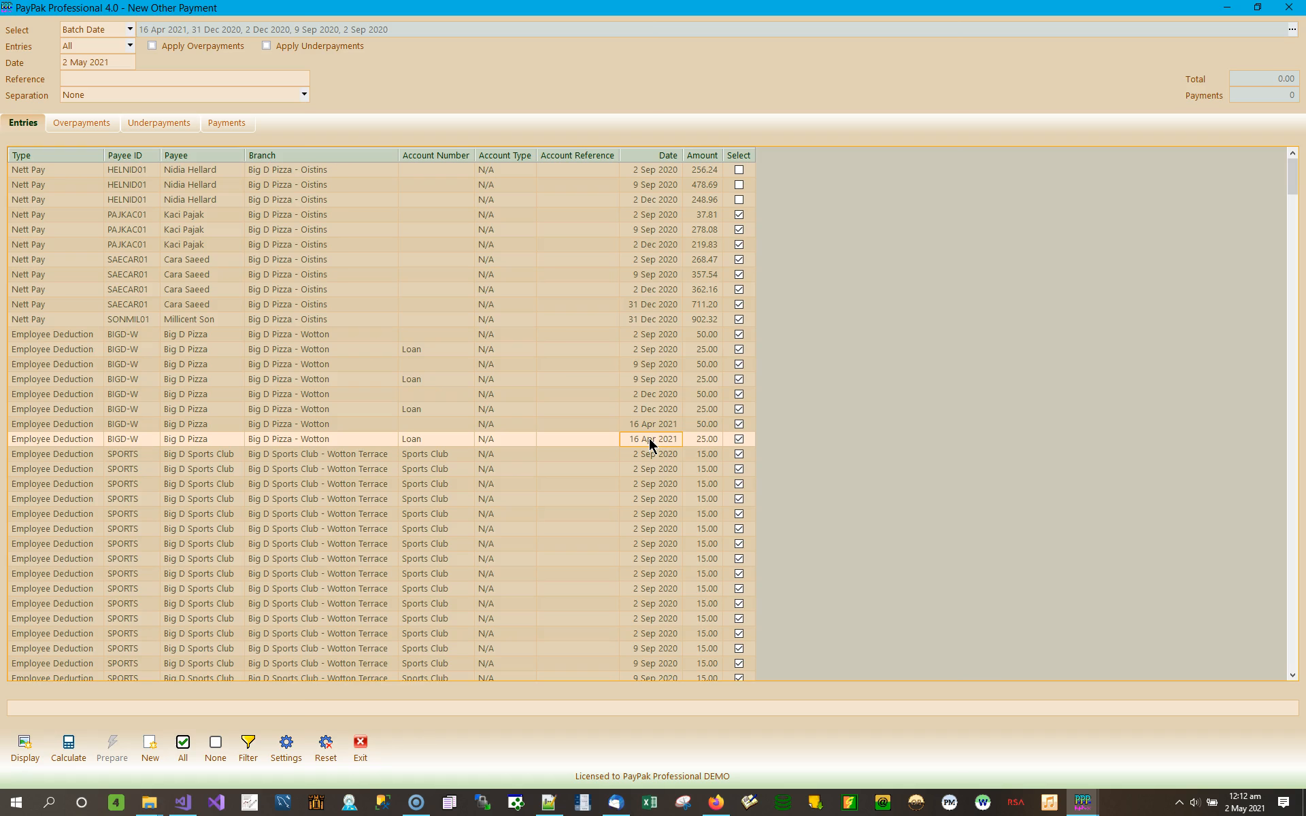
Step: Set payment separation to Separate Months and review the Nett Pay entry dates
{"action": "left_click", "coordinate": [305, 94]}
{"action": "left_click", "coordinate": [139, 131]}
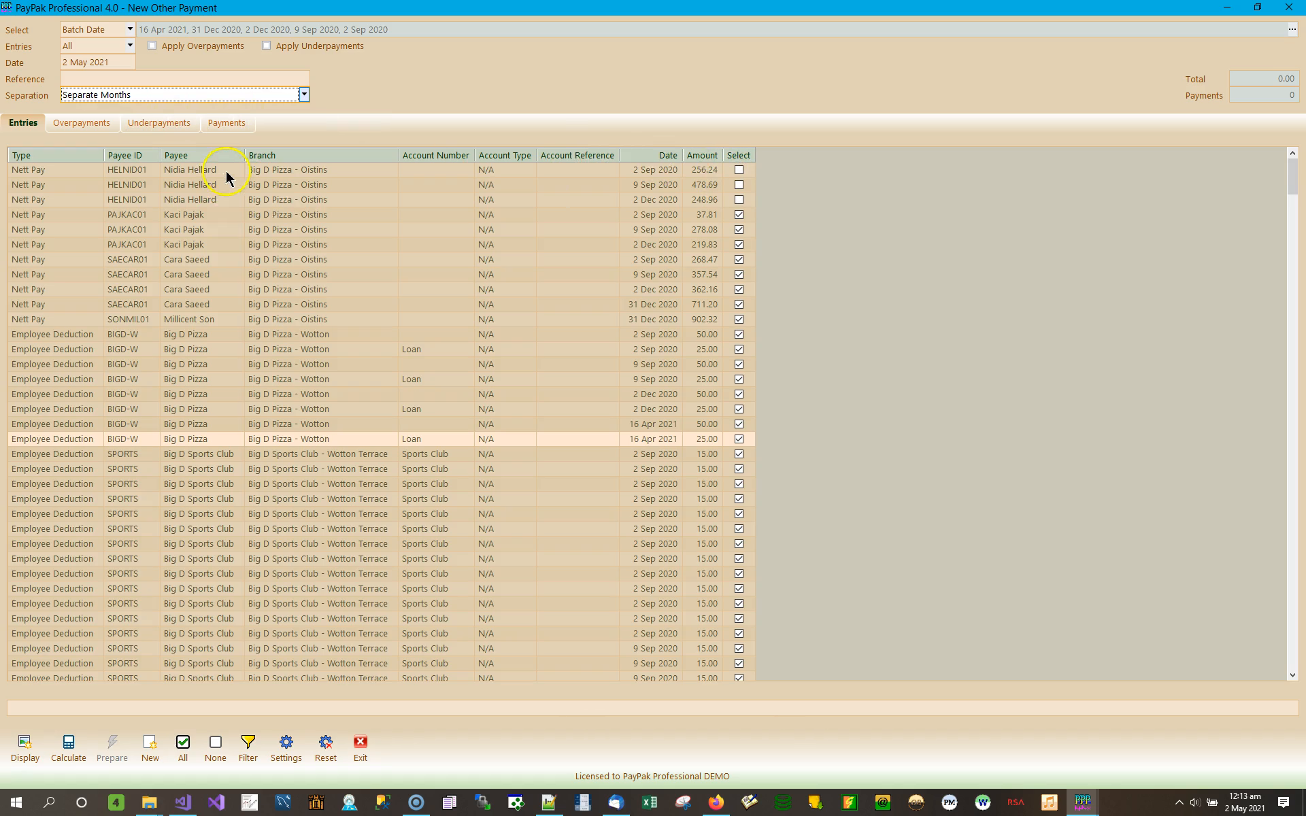
{"action": "left_click", "coordinate": [659, 170]}
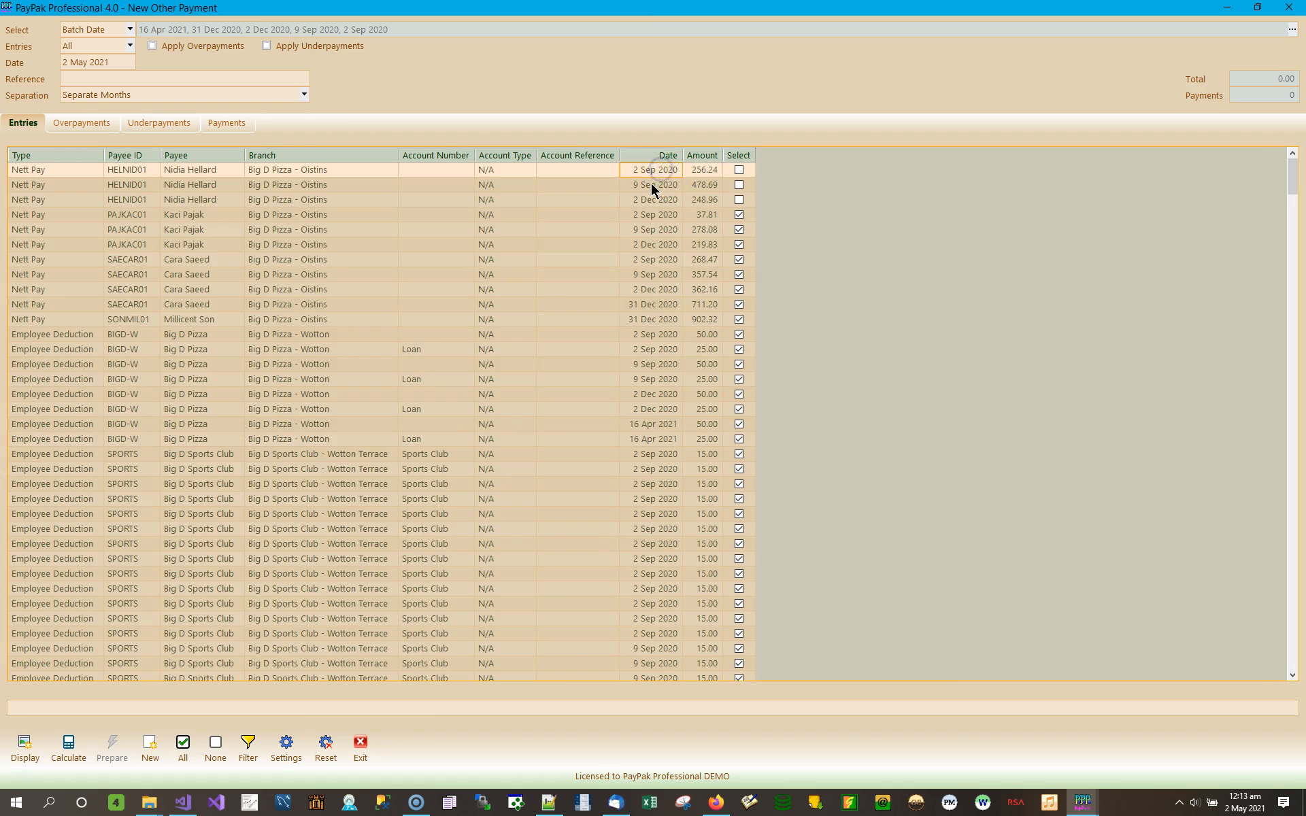
{"action": "left_click", "coordinate": [651, 186]}
{"action": "left_click", "coordinate": [651, 200]}
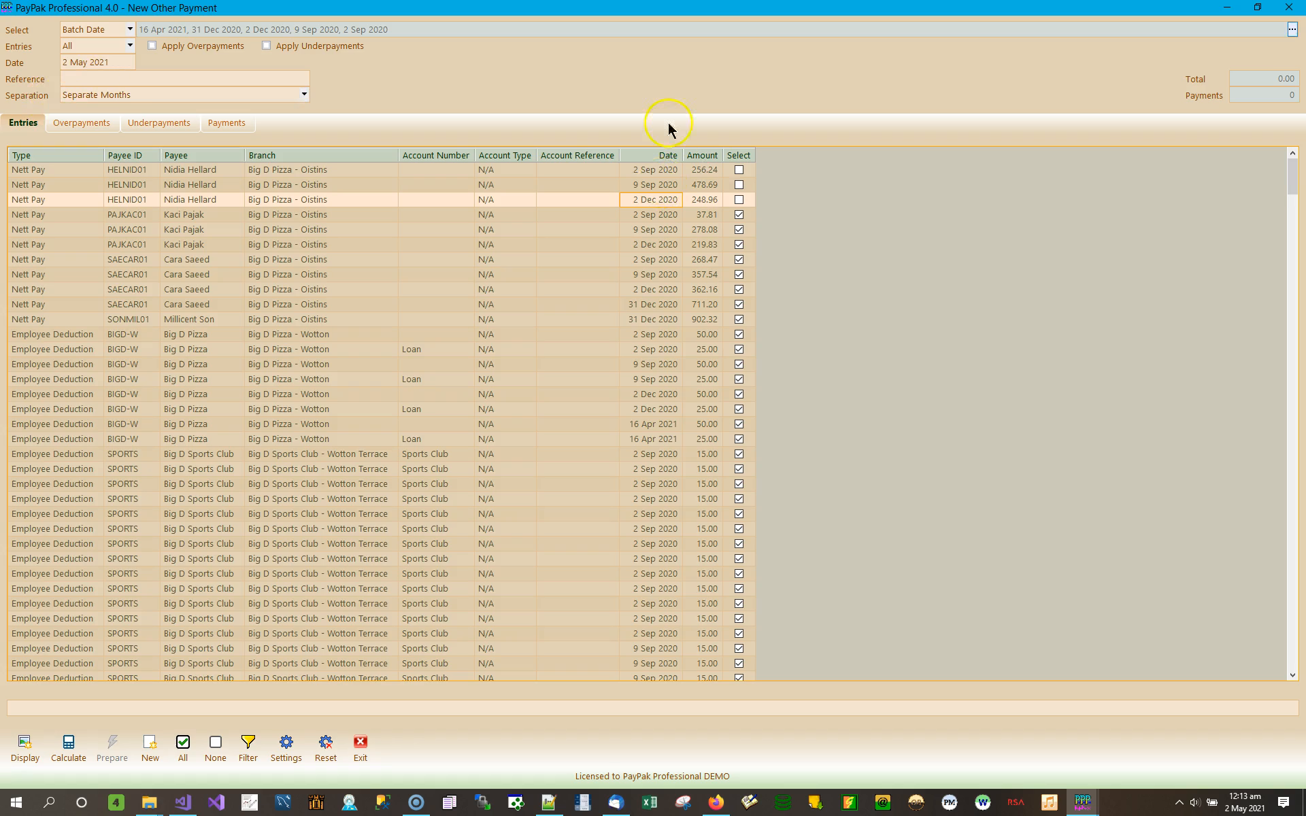
{"action": "left_click", "coordinate": [658, 168]}
{"action": "left_click", "coordinate": [658, 187]}
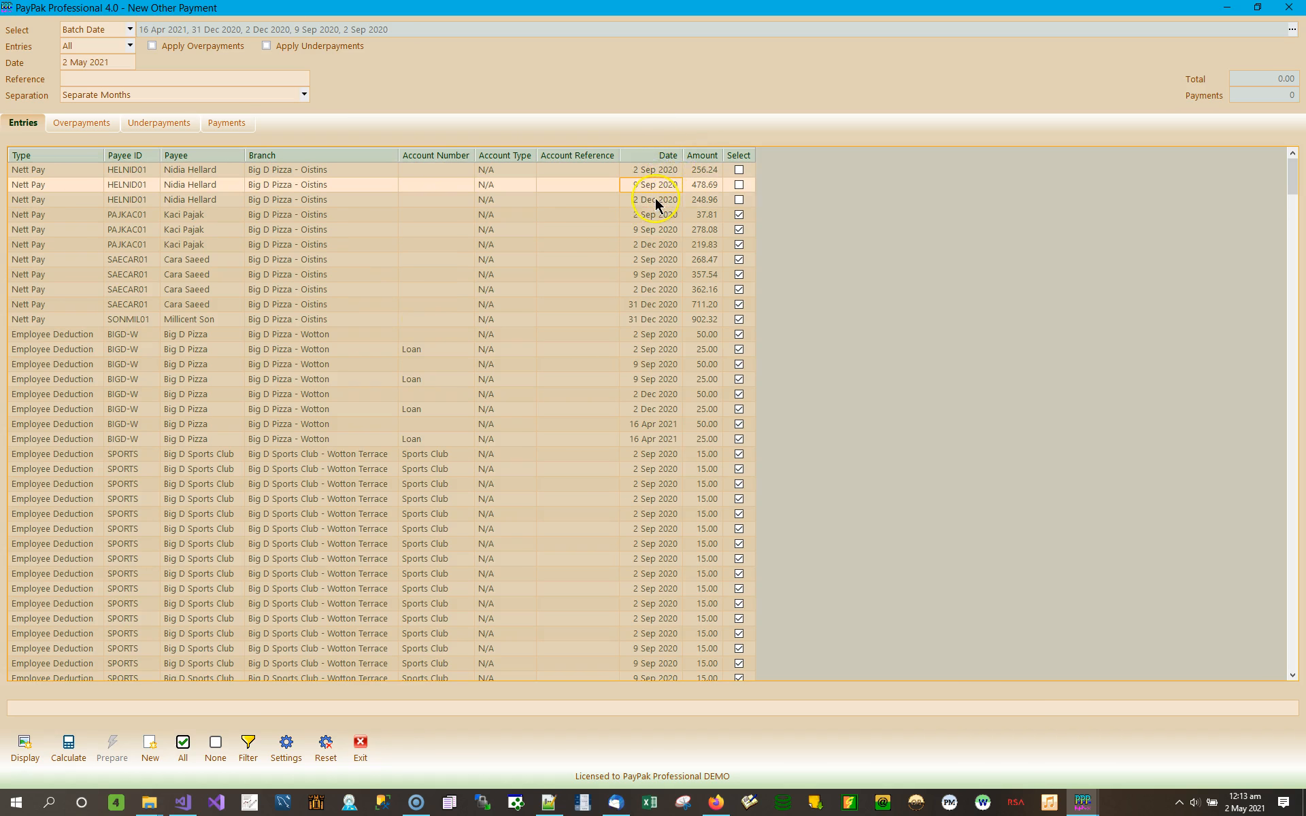
{"action": "left_click", "coordinate": [654, 197]}
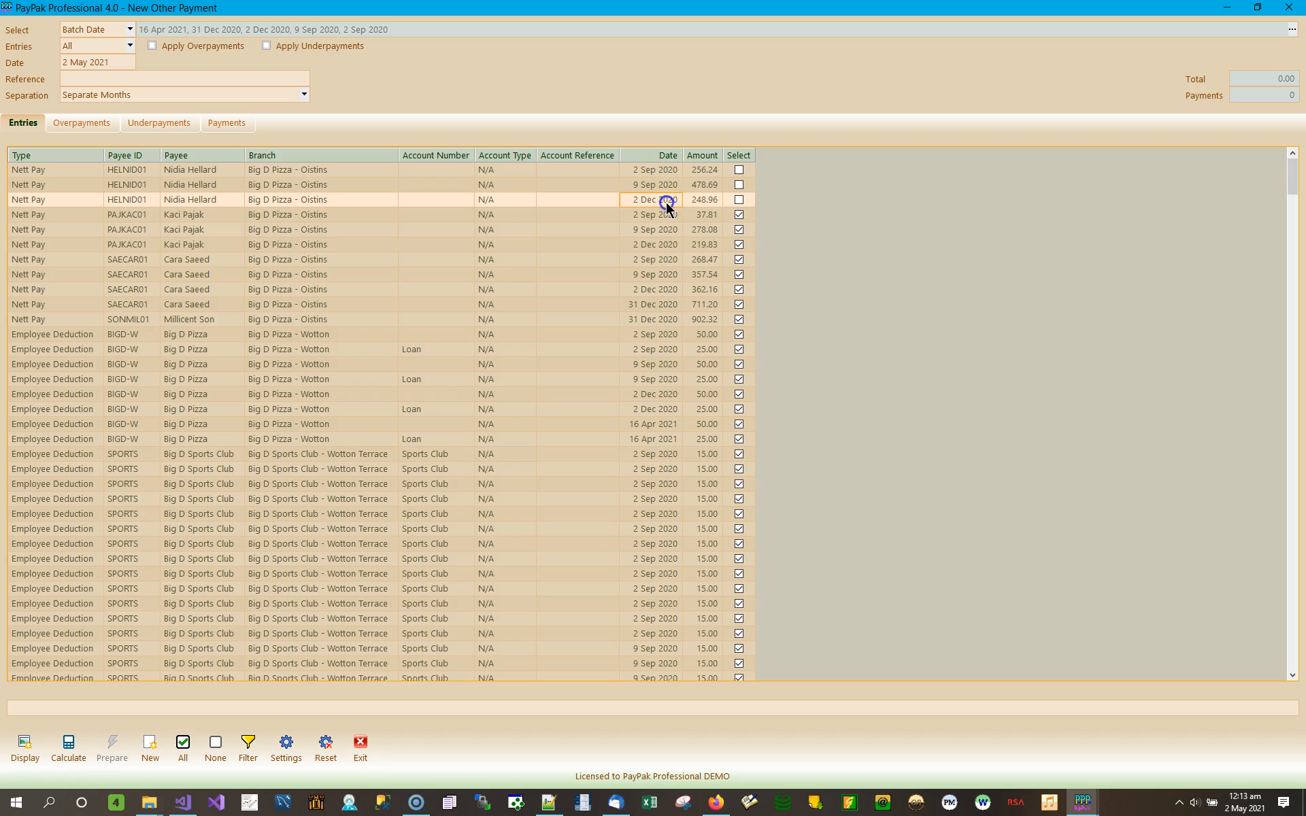
Step: Try Separate Dates separation and check the 2 Dec 2020 entry's date
{"action": "left_click", "coordinate": [304, 95]}
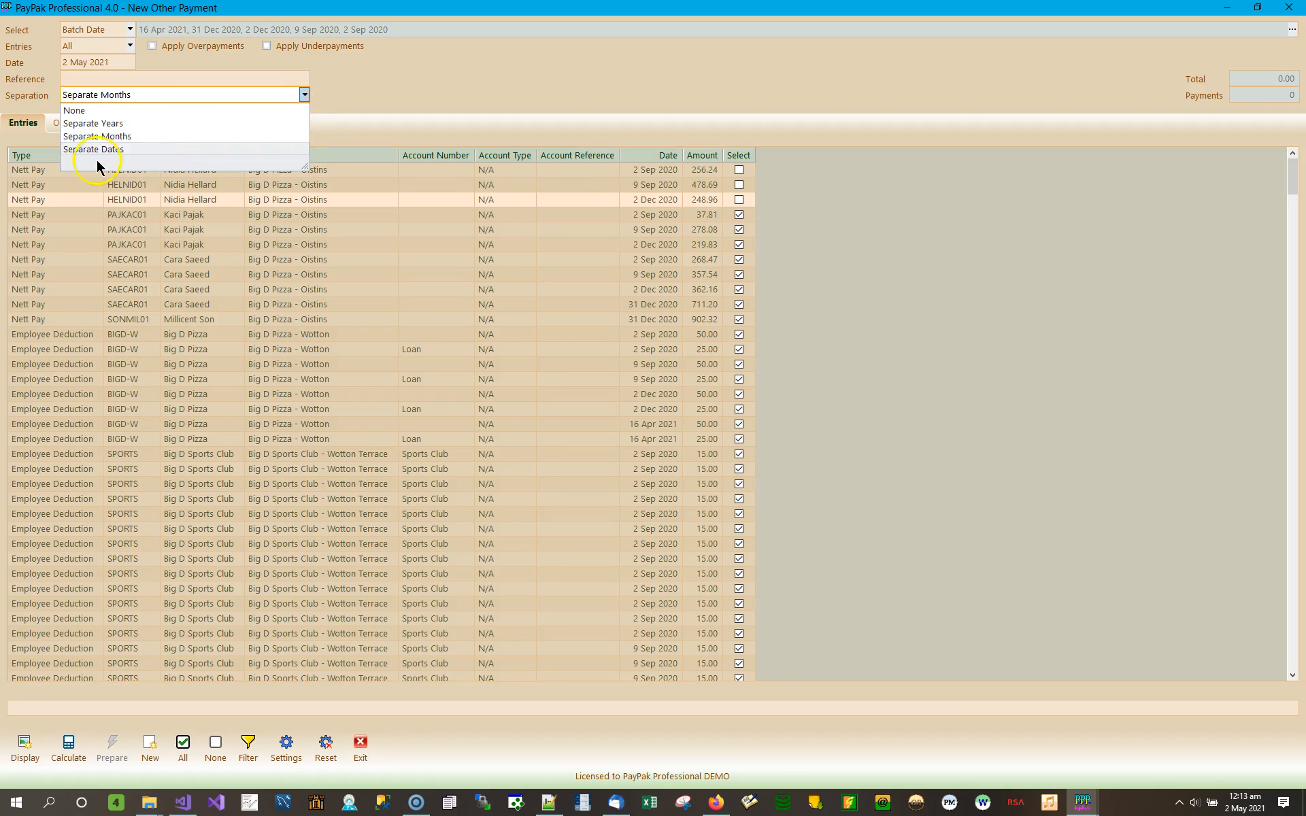
{"action": "left_click", "coordinate": [104, 149]}
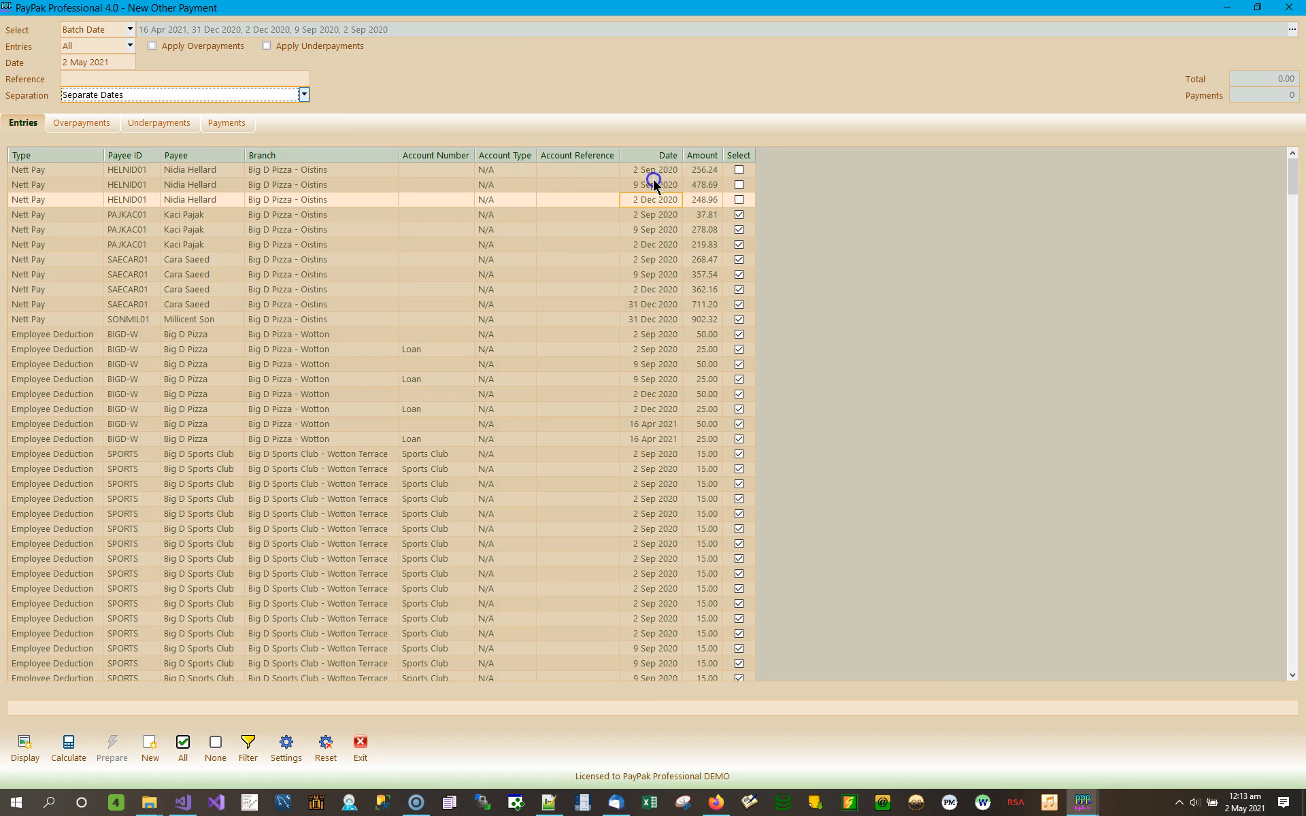
{"action": "left_click", "coordinate": [645, 200]}
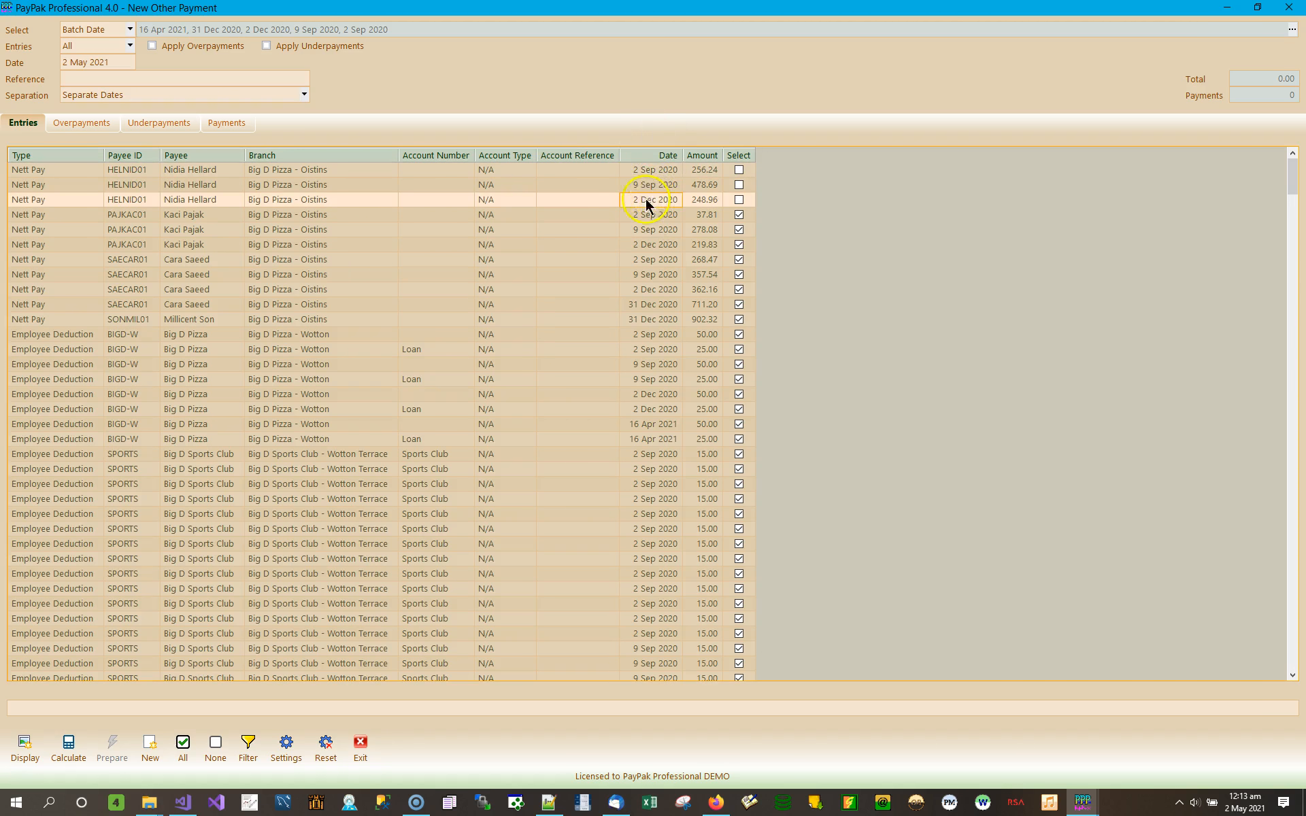
Step: Set payment separation back to None and reopen the Select Batches picker
{"action": "left_click", "coordinate": [304, 96]}
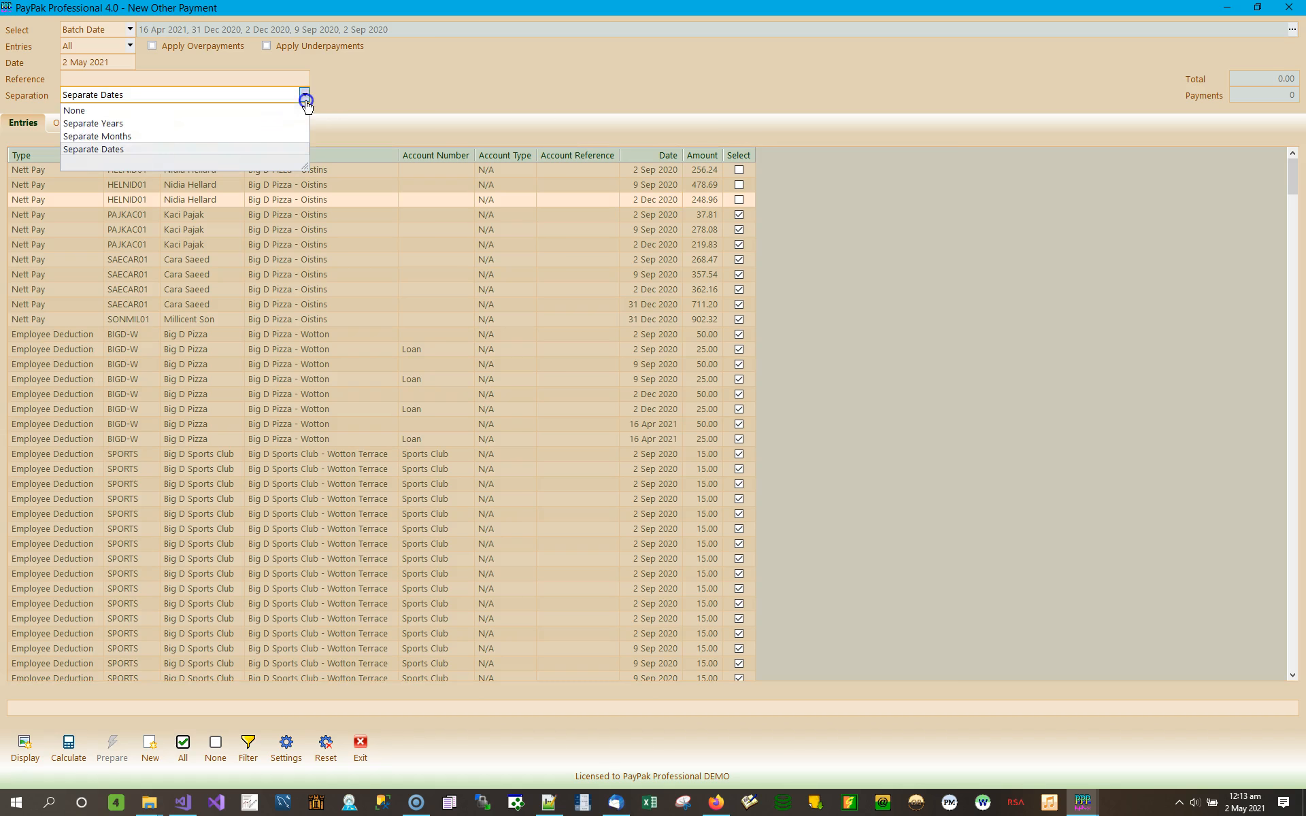
{"action": "left_click", "coordinate": [84, 112]}
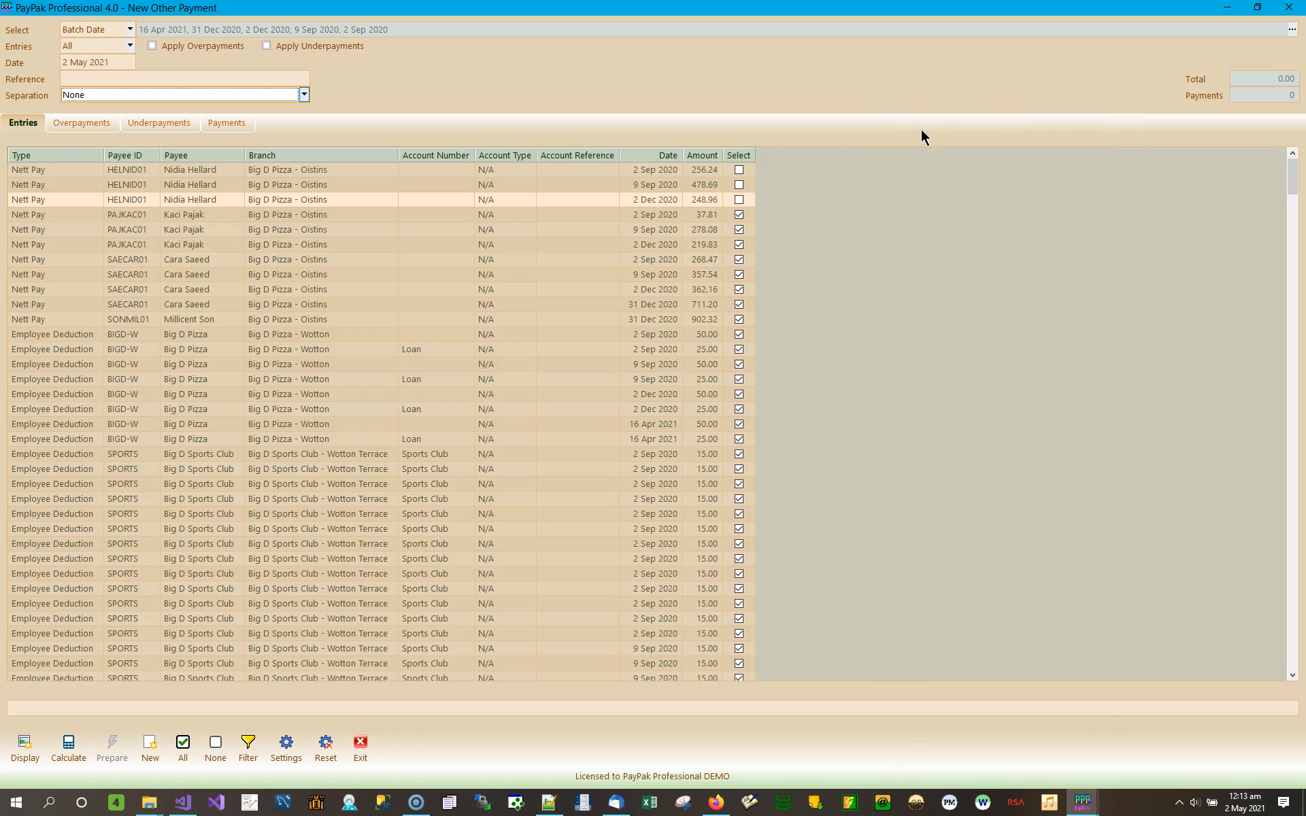
{"action": "left_click", "coordinate": [1291, 29]}
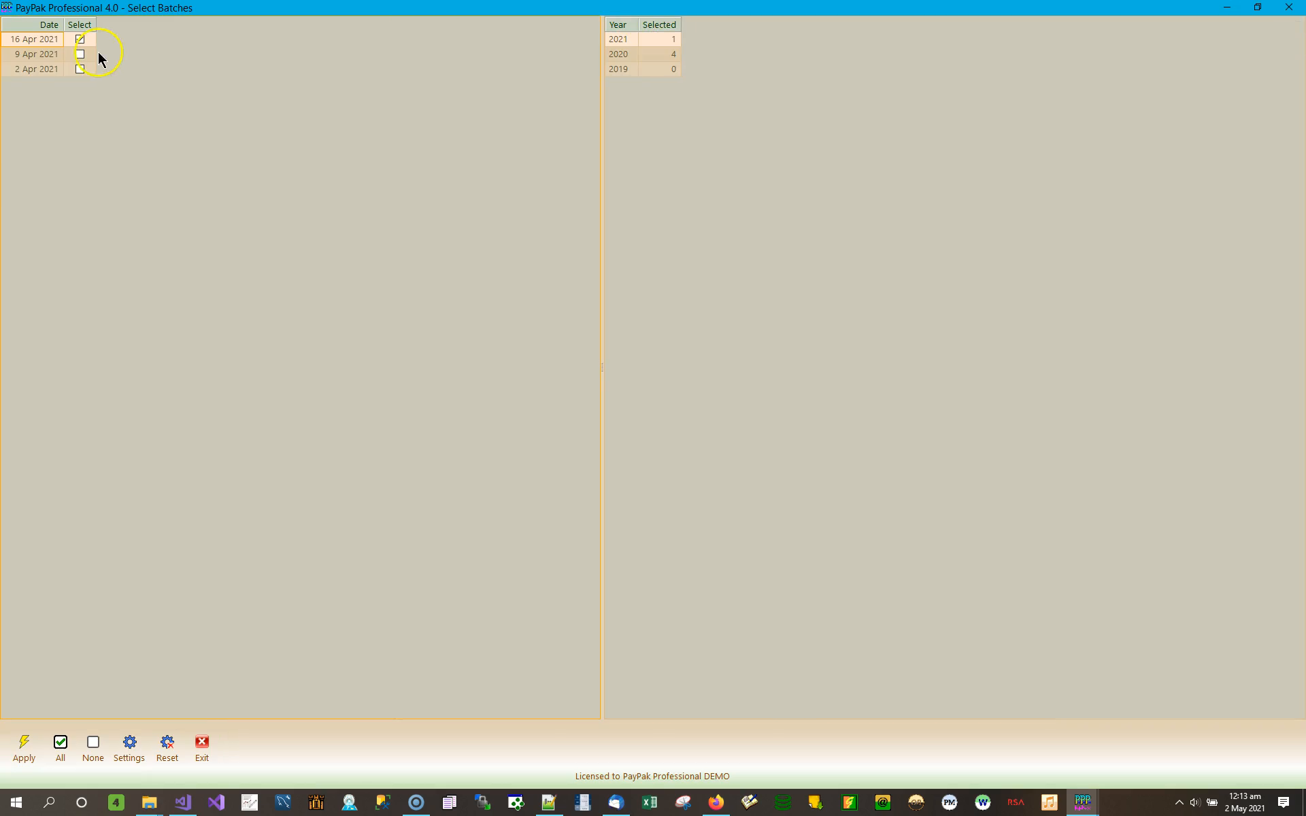
Step: Untick the 16 Apr 2021, 31 Dec, 2 Dec and 9 Sep 2020 batches, keeping only 2 Sep 2020
{"action": "left_click", "coordinate": [80, 39]}
{"action": "left_click", "coordinate": [642, 55]}
{"action": "left_click", "coordinate": [83, 38]}
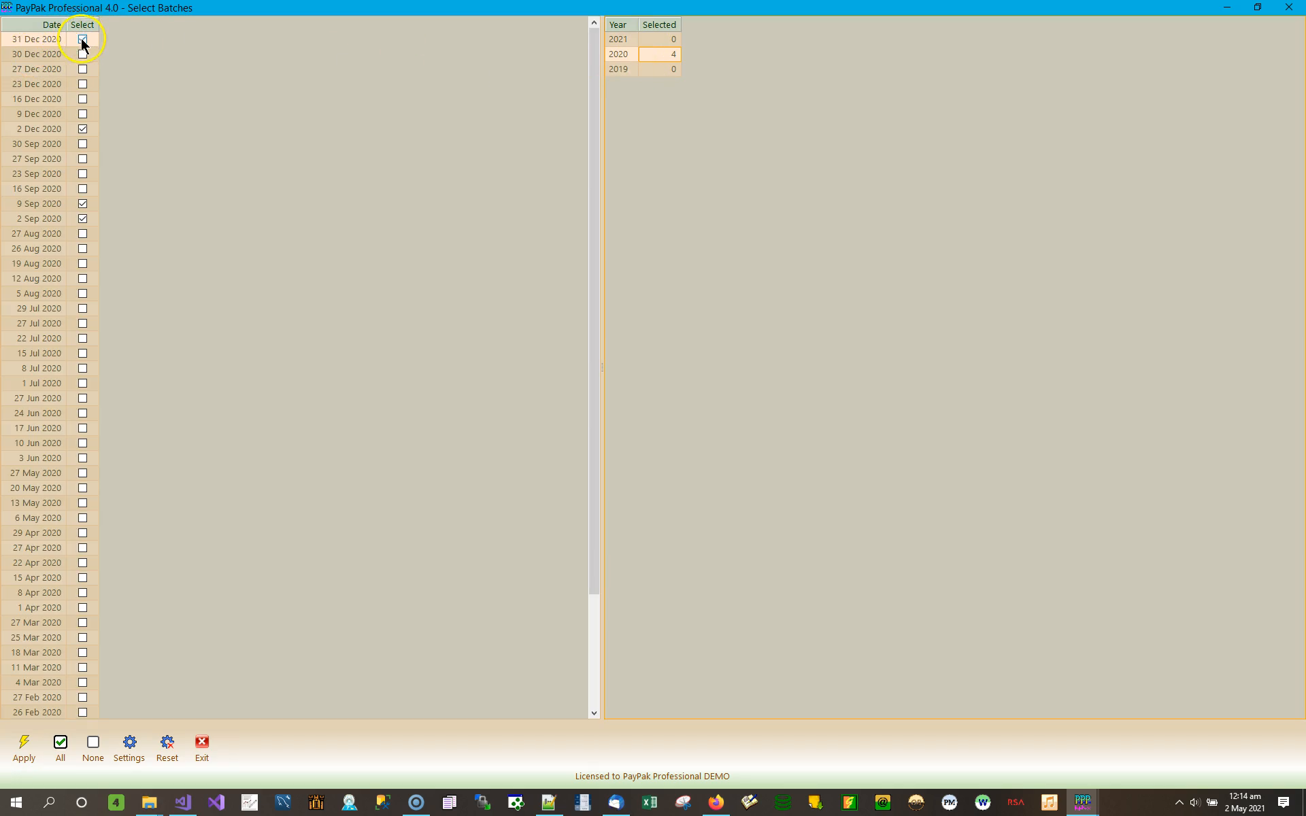
{"action": "left_click", "coordinate": [83, 129]}
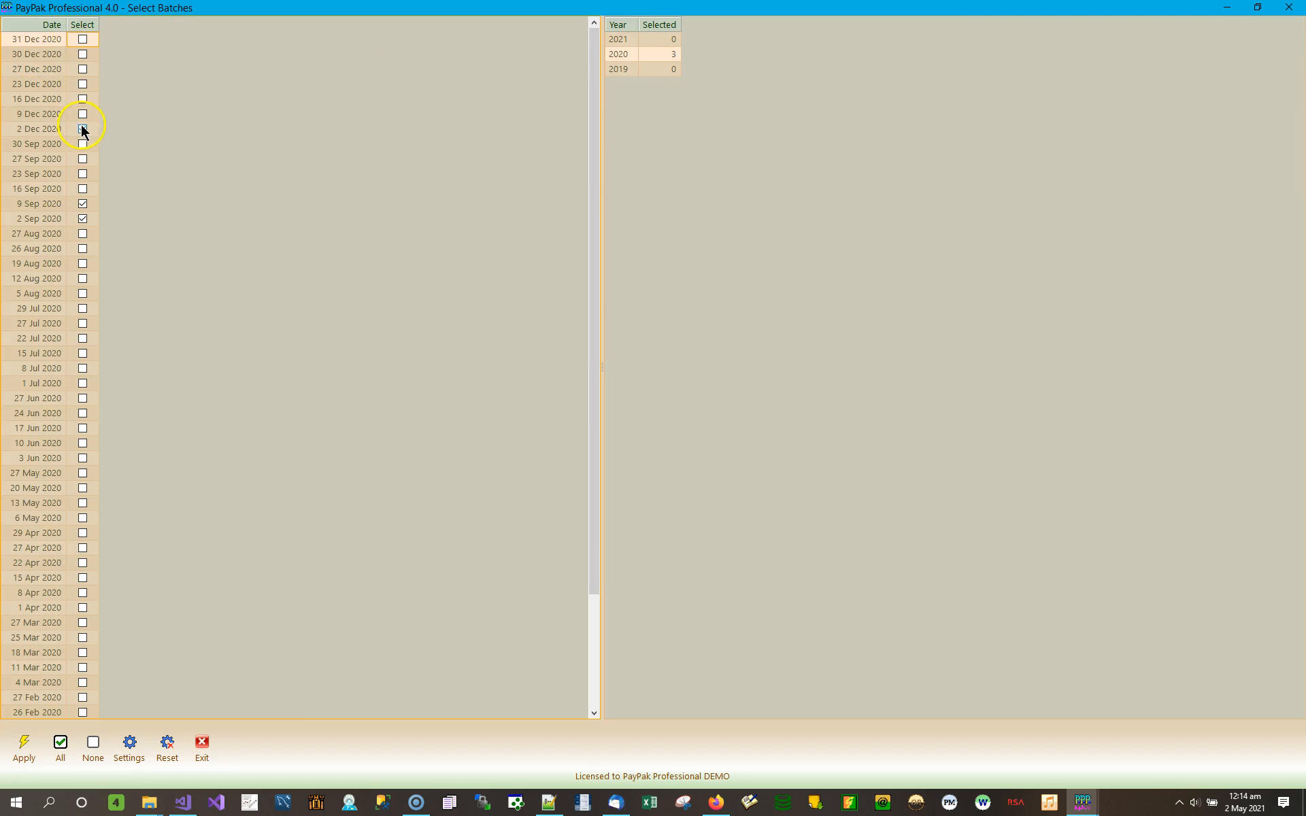
{"action": "left_click", "coordinate": [83, 203]}
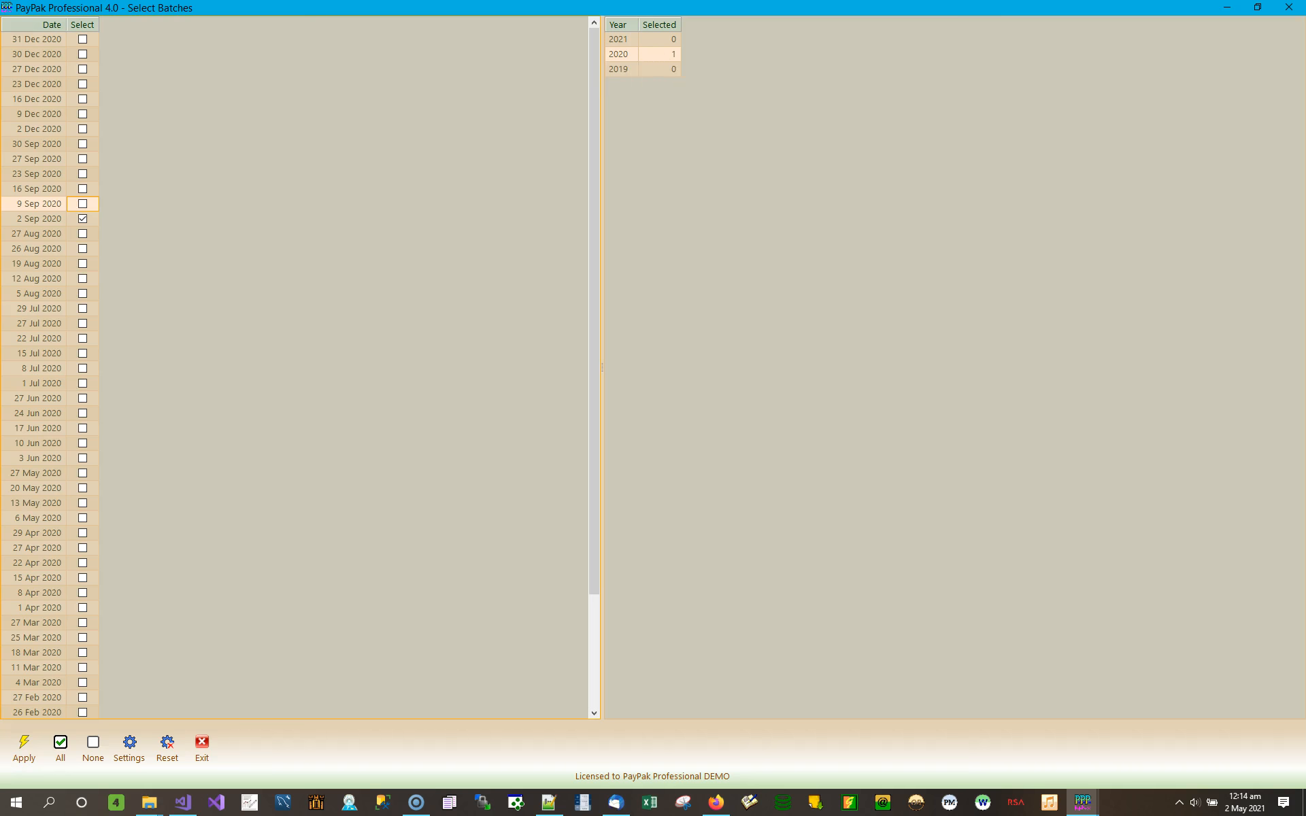
{"action": "left_click", "coordinate": [27, 752]}
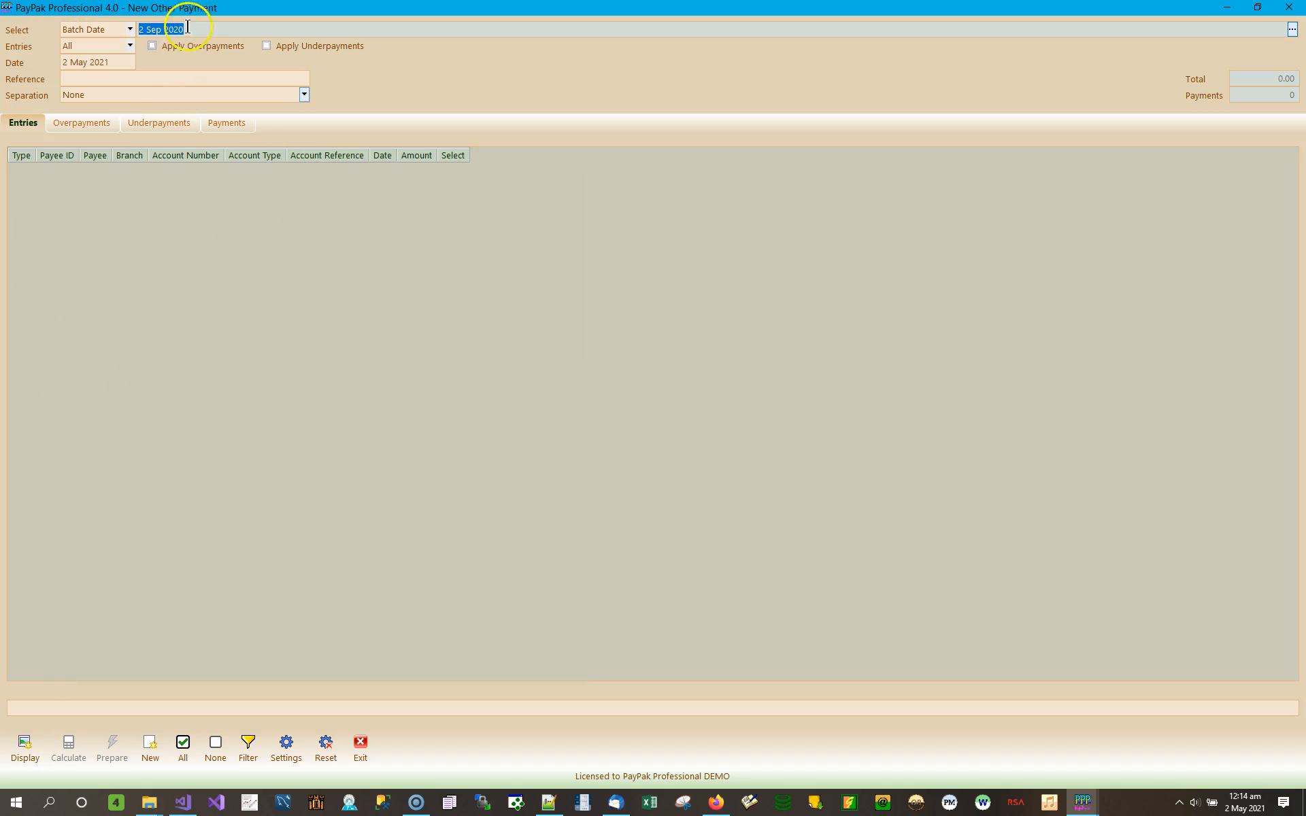
{"action": "left_click", "coordinate": [25, 742]}
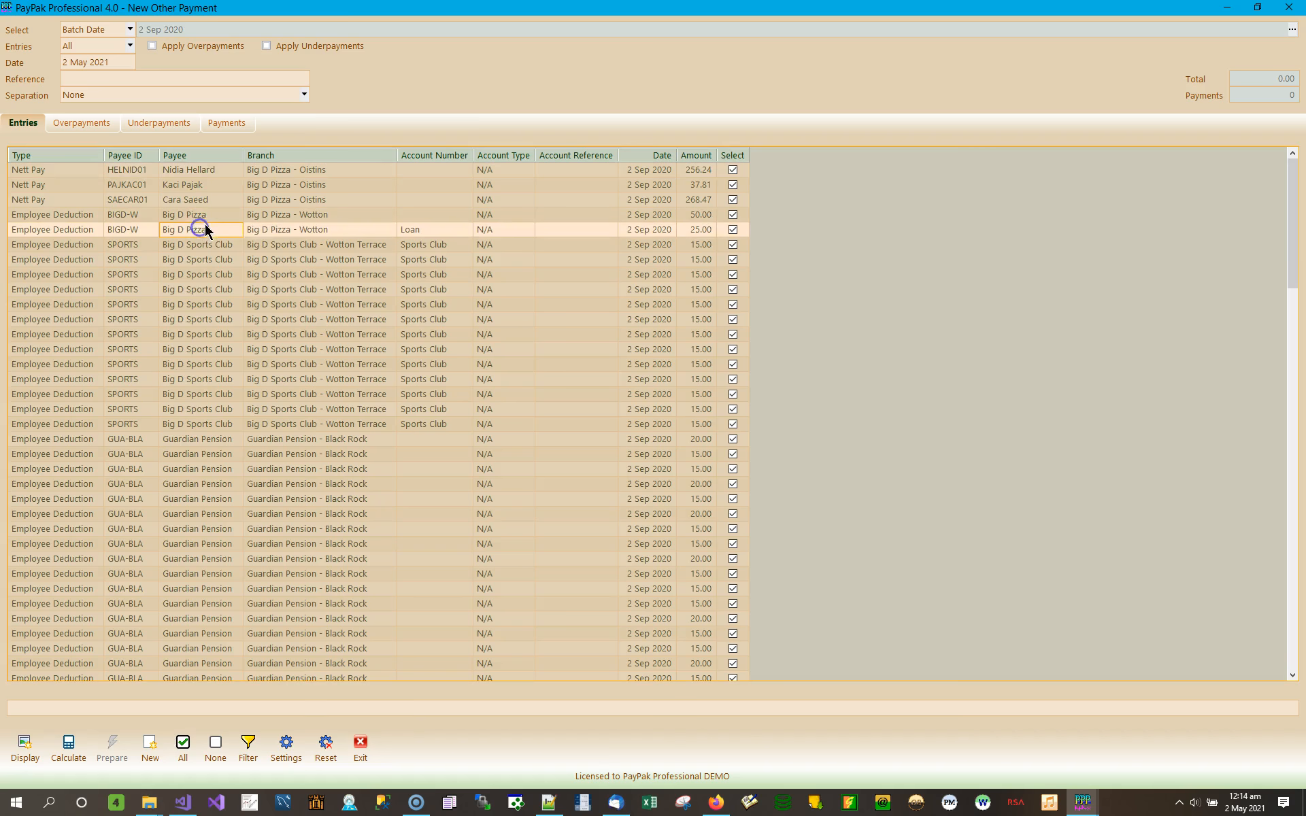
{"action": "left_click", "coordinate": [219, 249]}
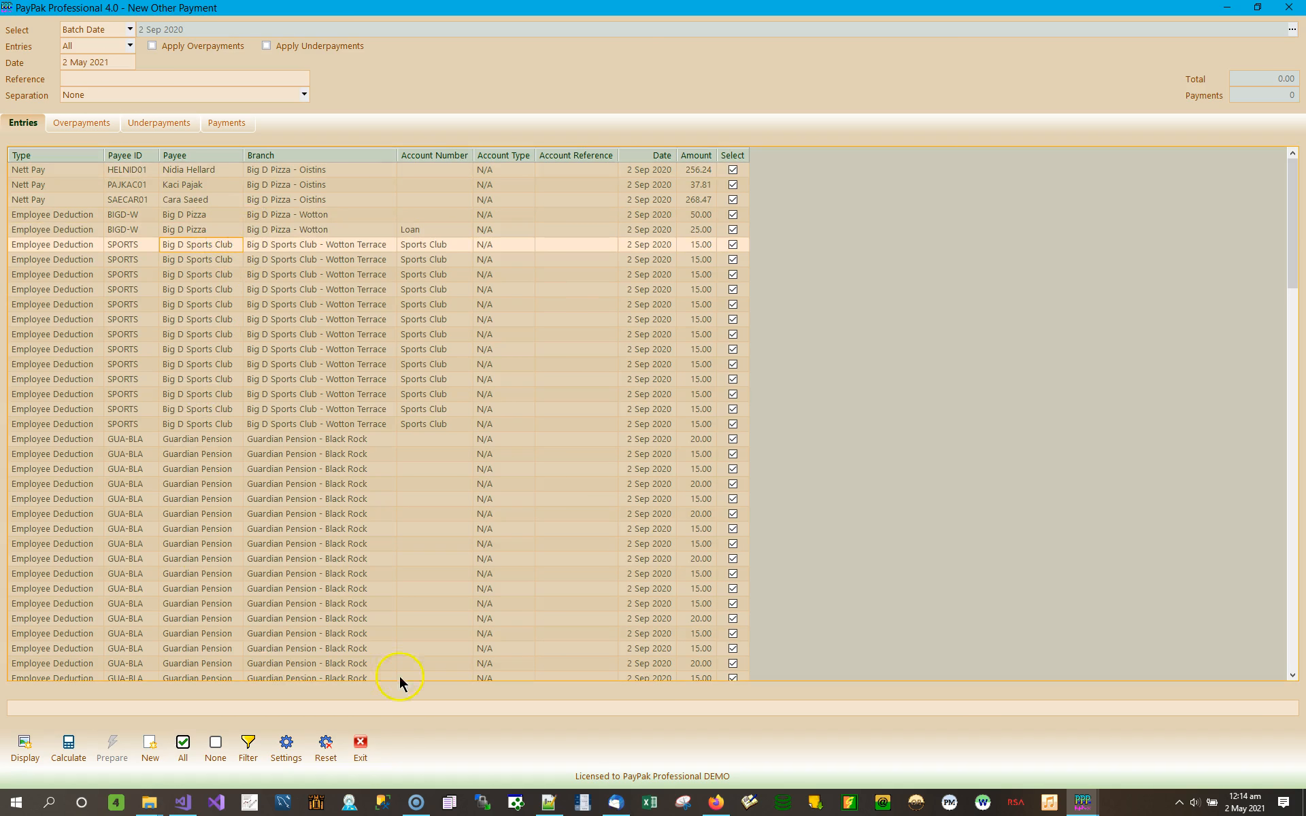
{"action": "left_click", "coordinate": [1295, 660]}
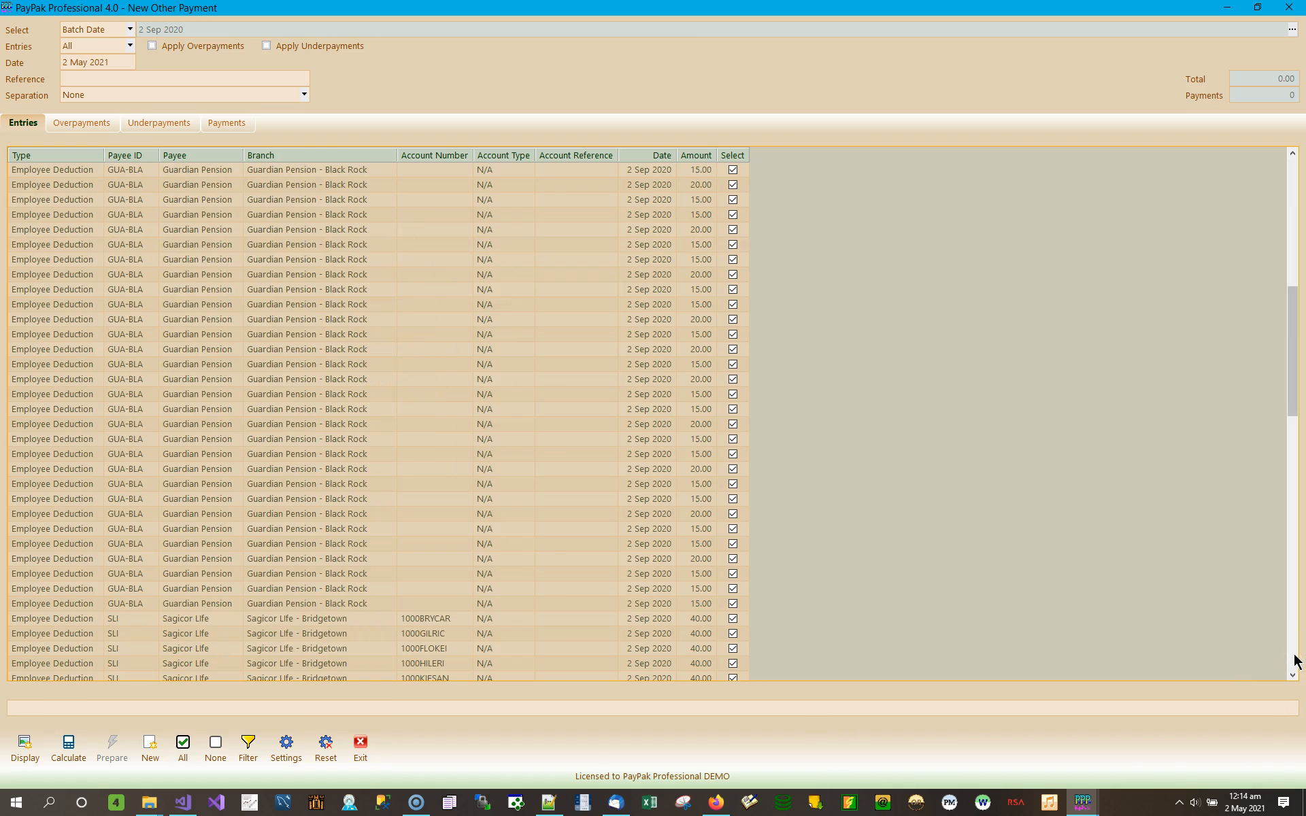
{"action": "left_click", "coordinate": [1294, 660]}
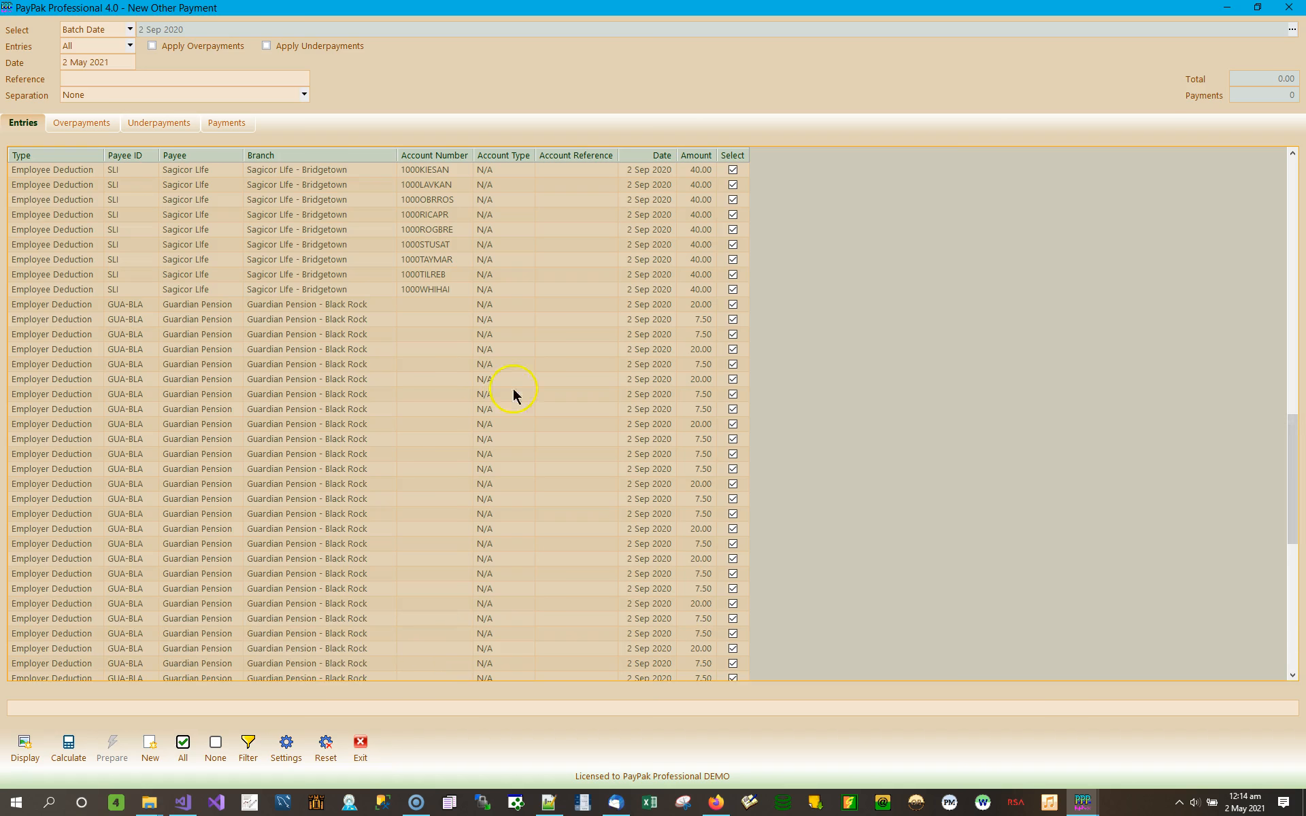
{"action": "left_click", "coordinate": [87, 127]}
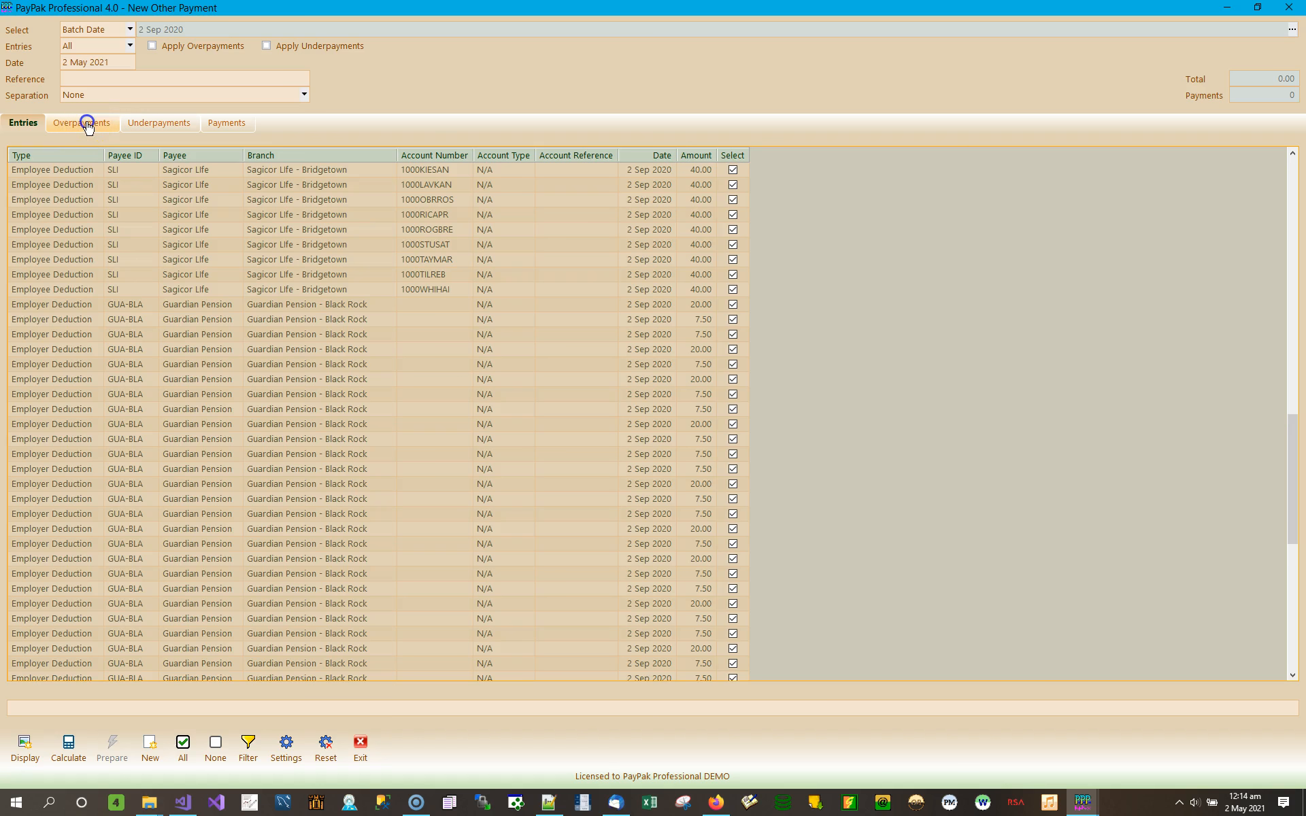
{"action": "left_click", "coordinate": [169, 130]}
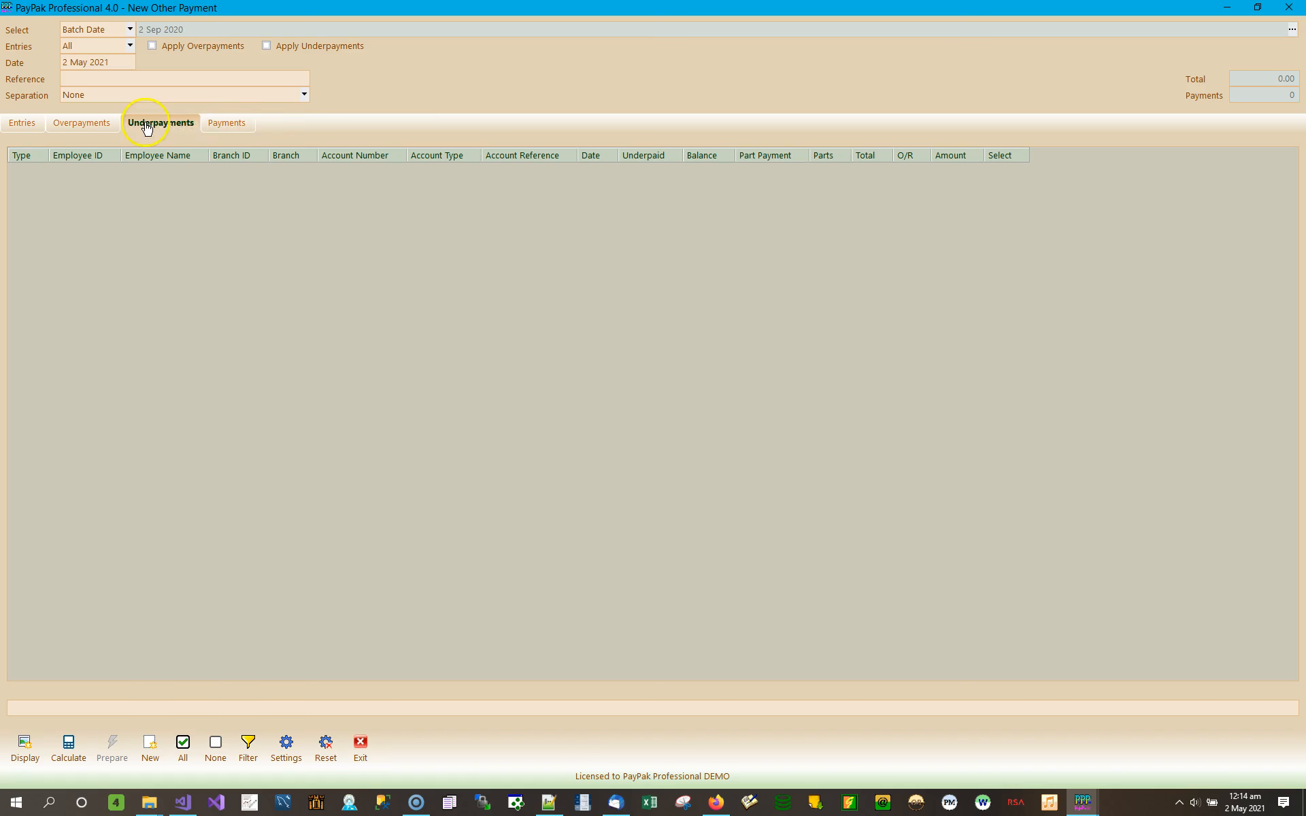
{"action": "left_click", "coordinate": [237, 131]}
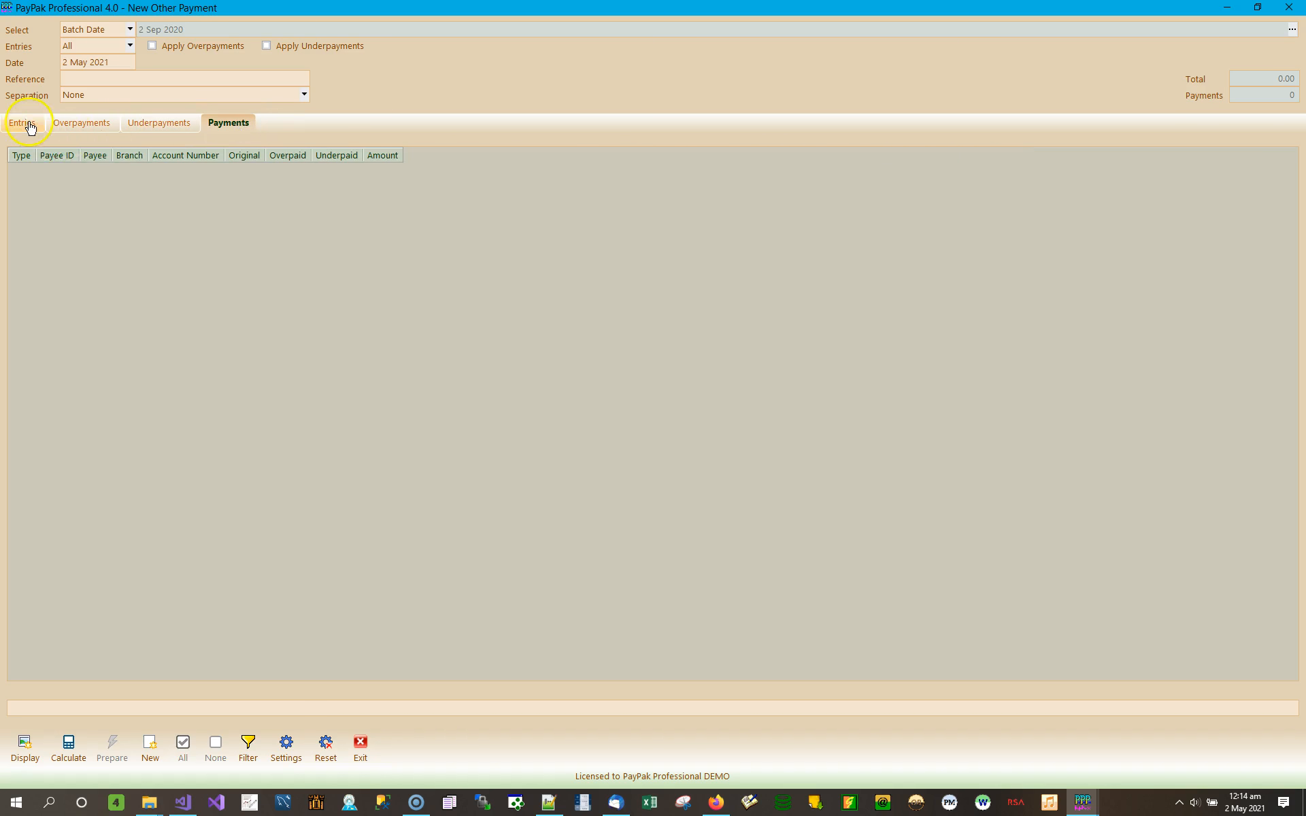
{"action": "left_click", "coordinate": [30, 127]}
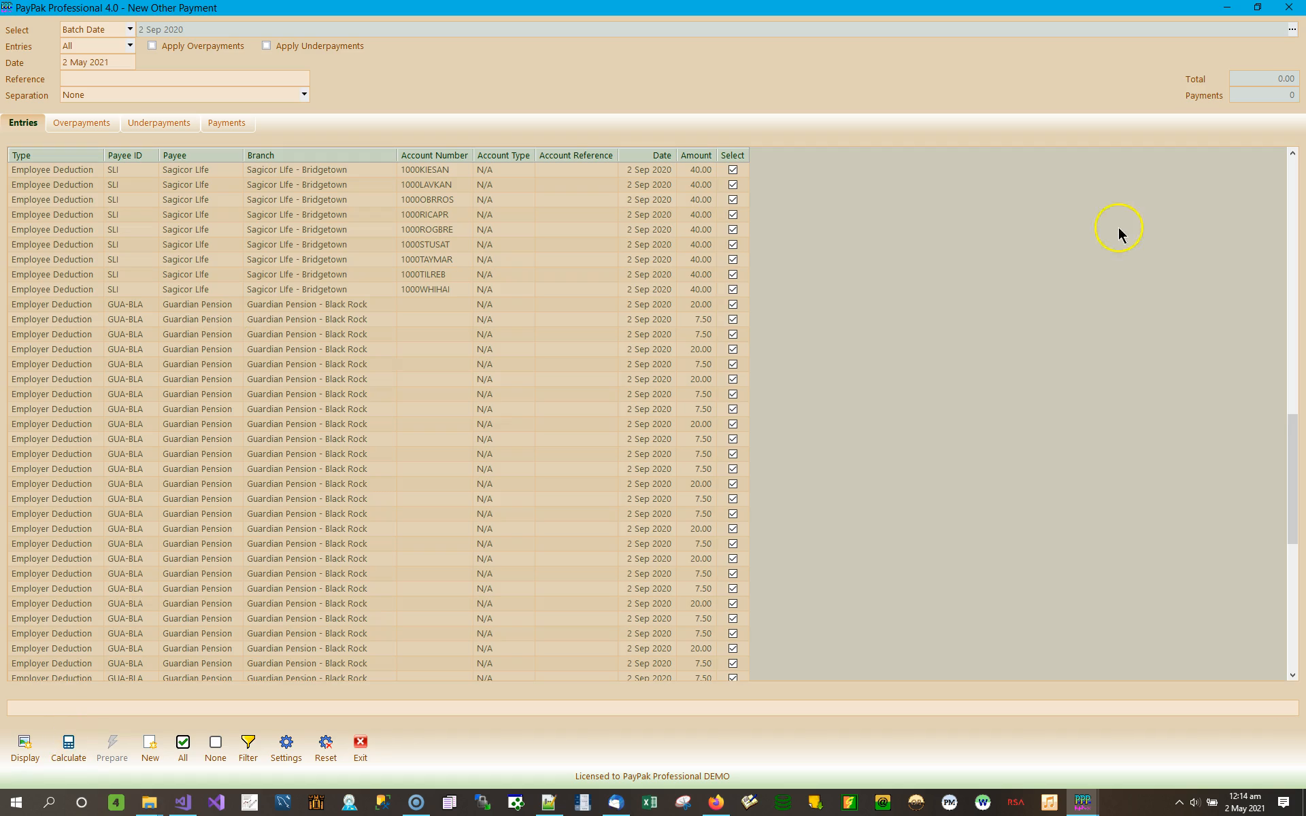
{"action": "left_click_drag", "start_coordinate": [1290, 443], "coordinate": [1302, 145]}
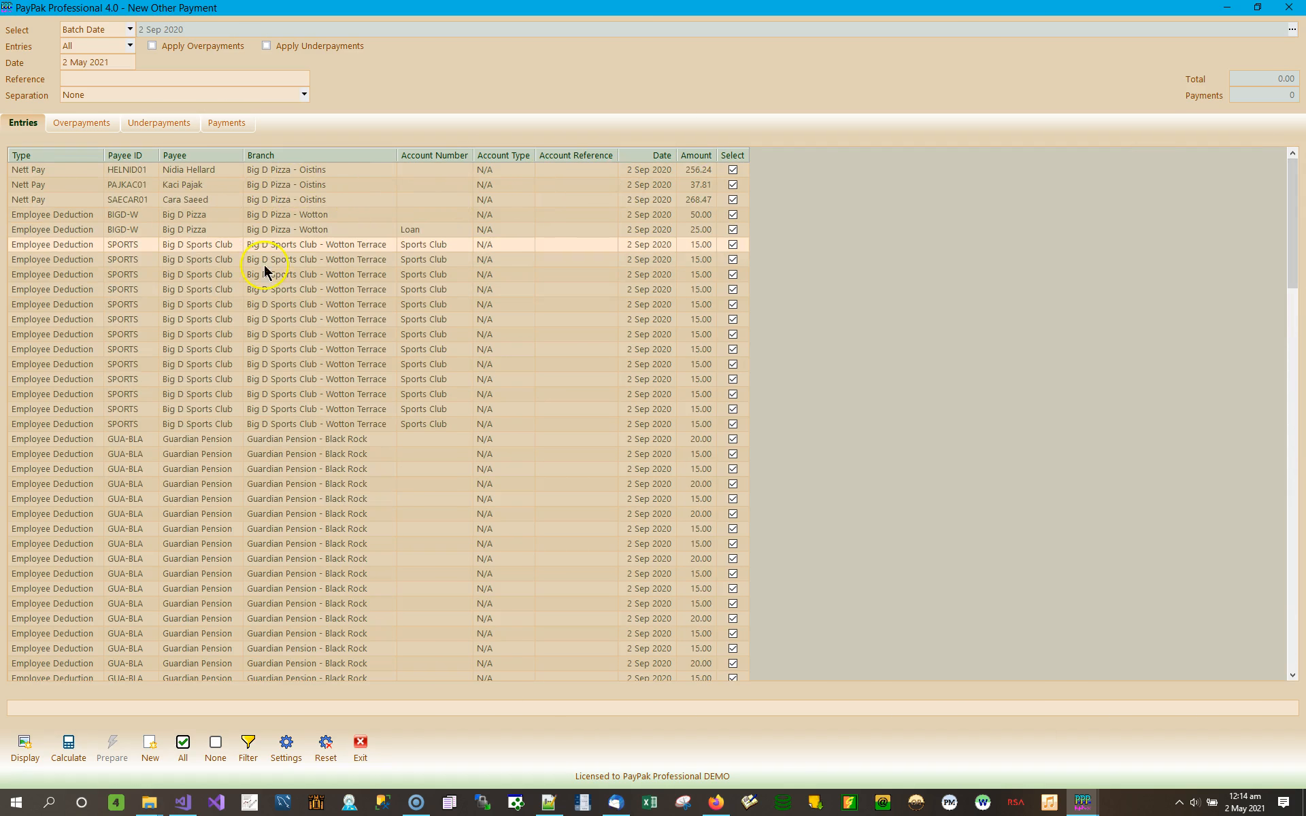
{"action": "left_click", "coordinate": [39, 198]}
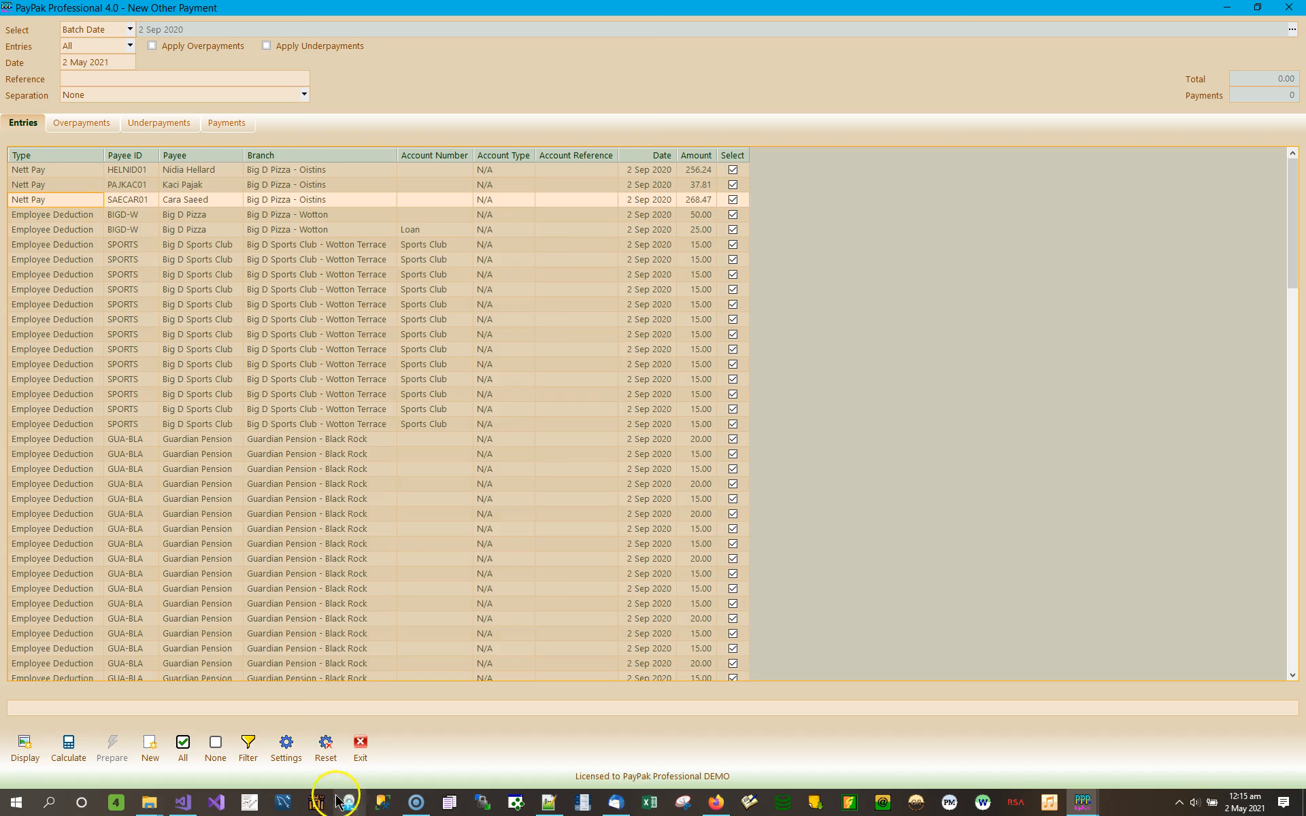
Step: In the payment filter, untick the three Nett Pay payees (256.24, 37.81, 268.47) and apply
{"action": "left_click", "coordinate": [248, 748]}
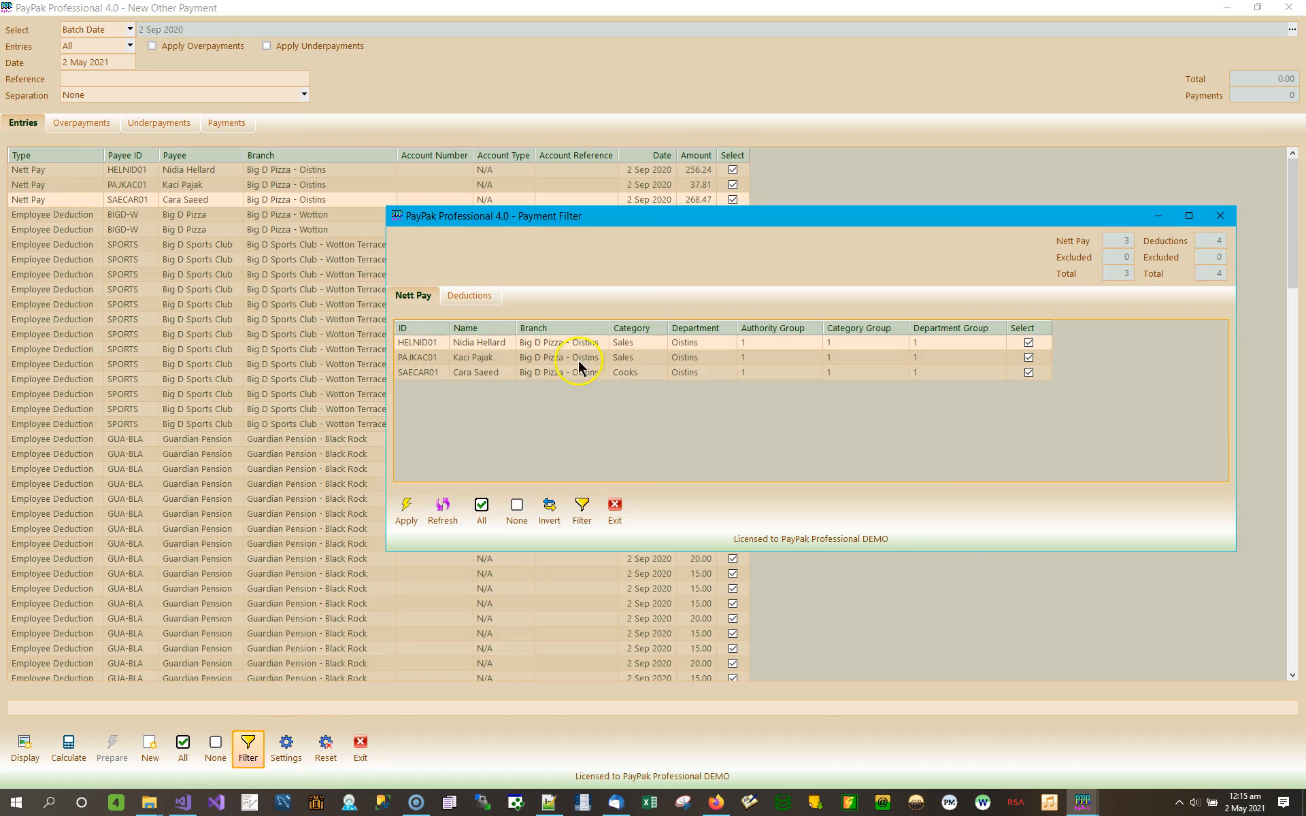
{"action": "left_click", "coordinate": [1028, 343]}
{"action": "left_click", "coordinate": [1028, 357]}
{"action": "left_click", "coordinate": [1028, 372]}
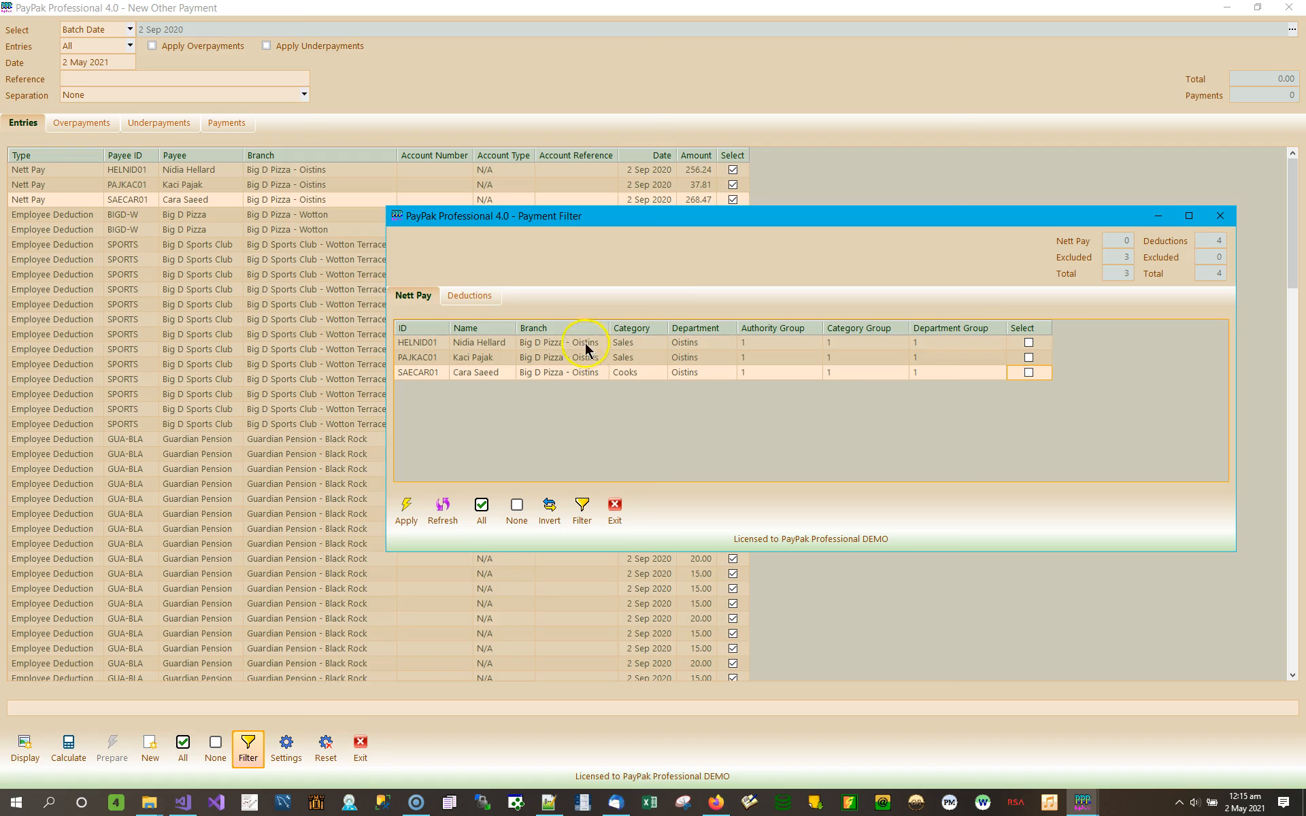
{"action": "left_click", "coordinate": [470, 296]}
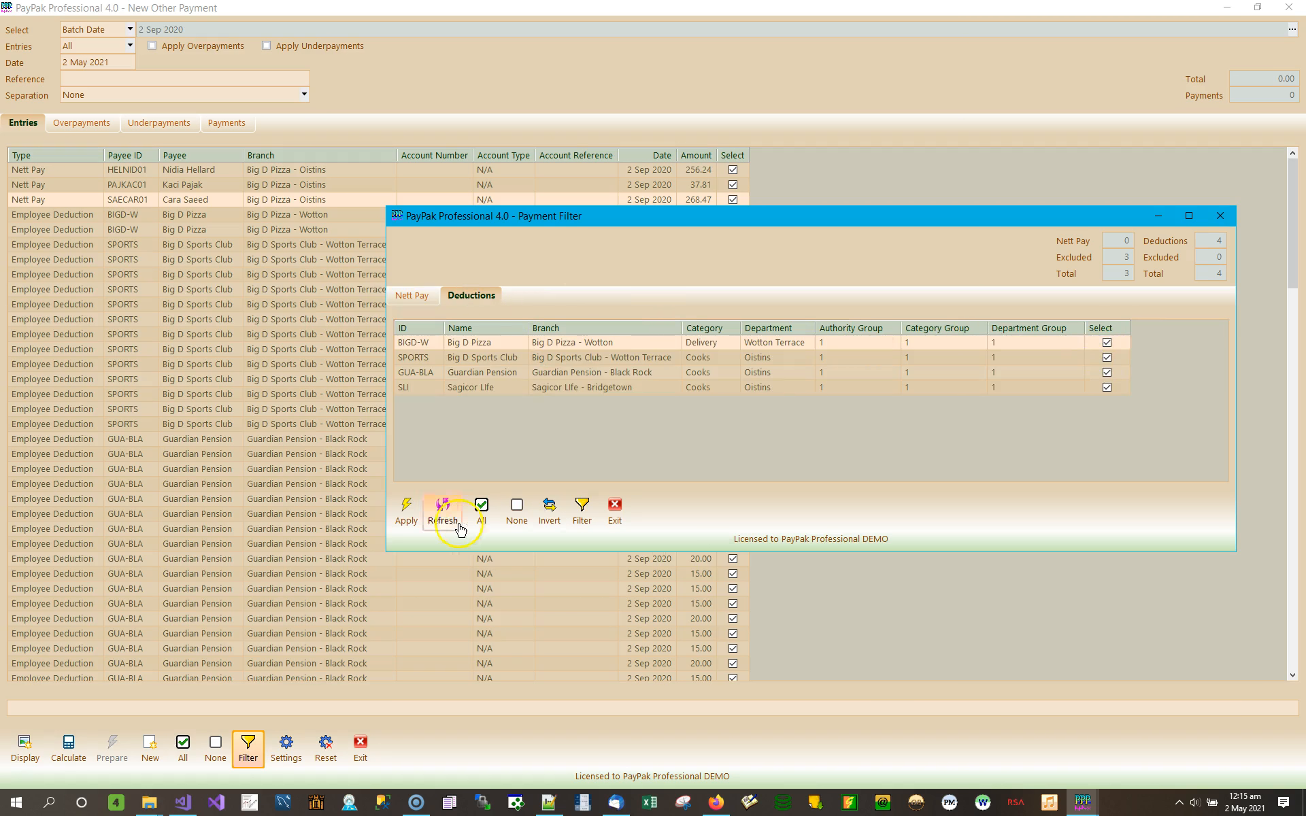
{"action": "left_click", "coordinate": [406, 510]}
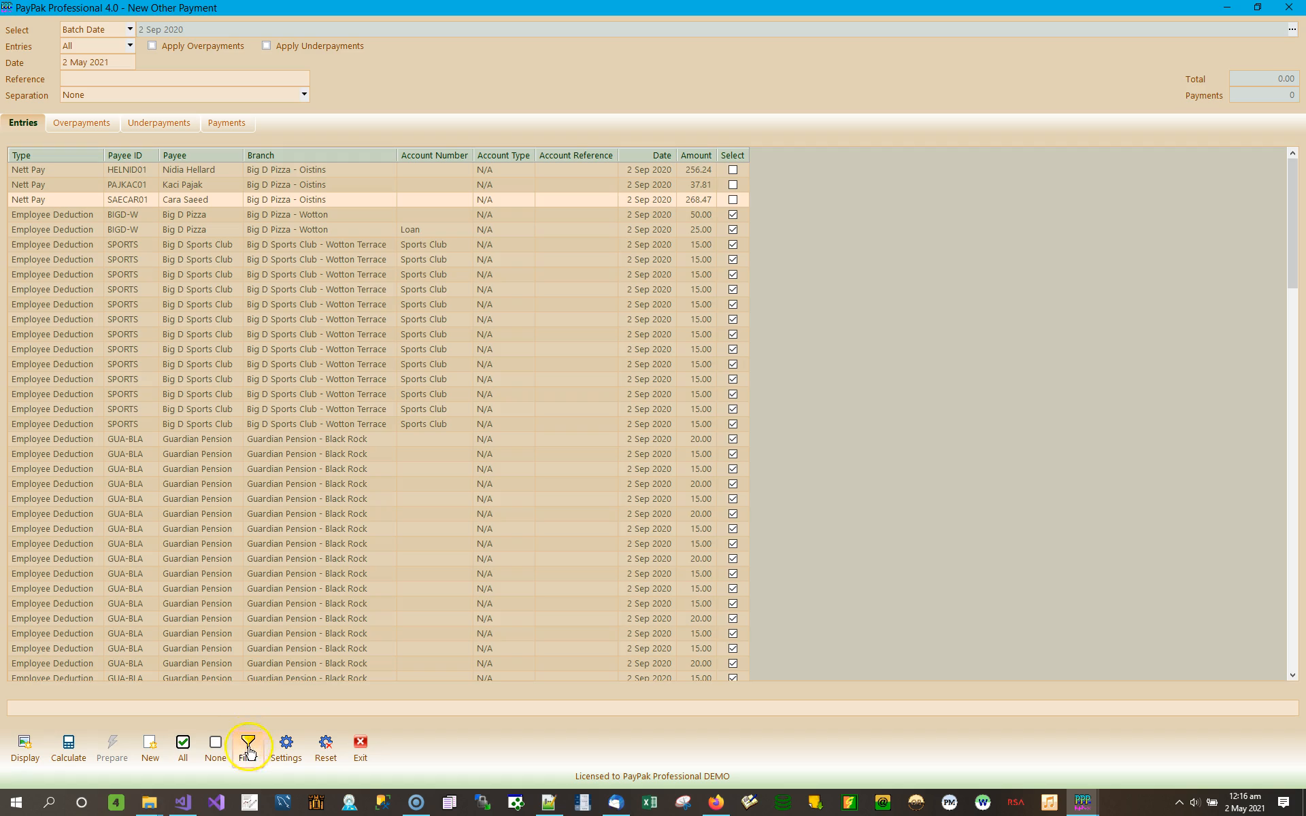
Step: Reselect all entries and calculate the payments, comparing the Entries and Payments tabs
{"action": "left_click", "coordinate": [184, 746]}
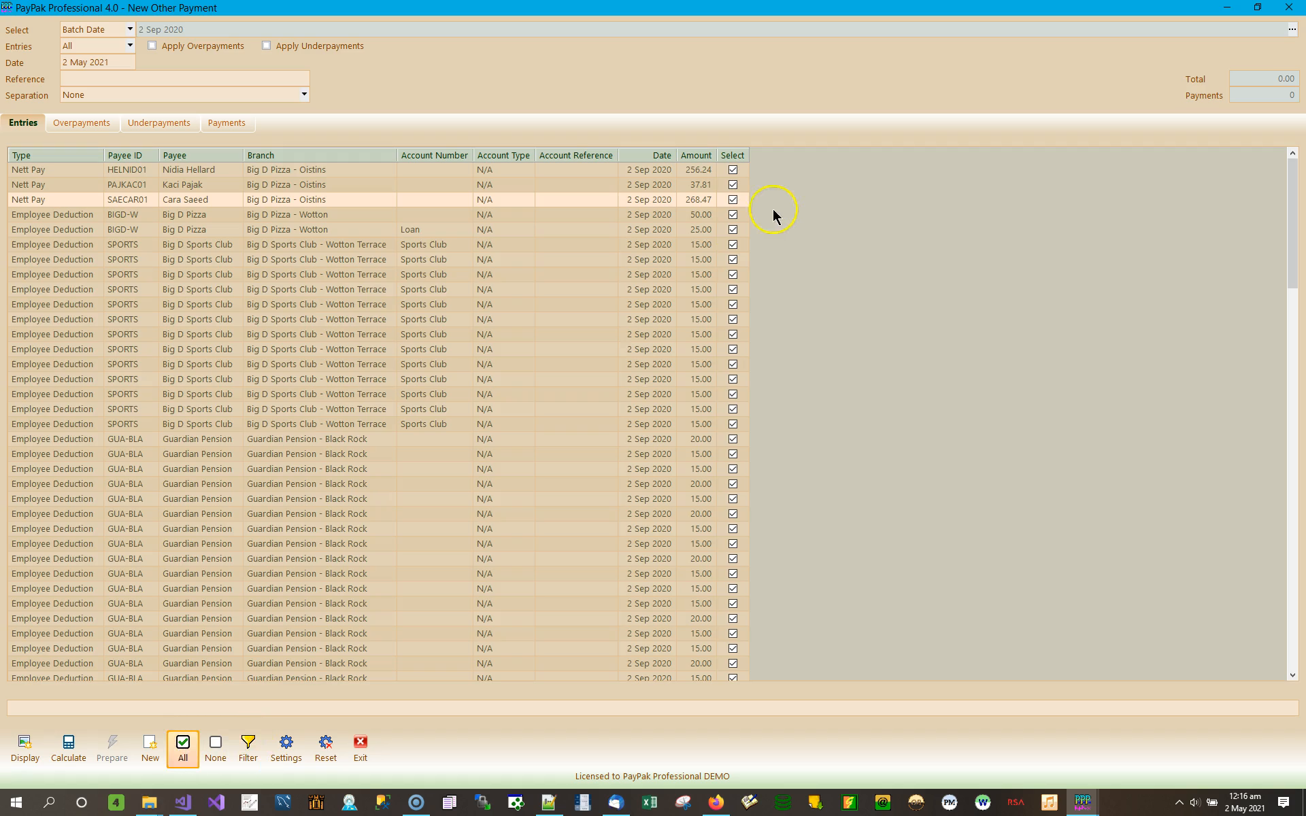
{"action": "left_click", "coordinate": [68, 747]}
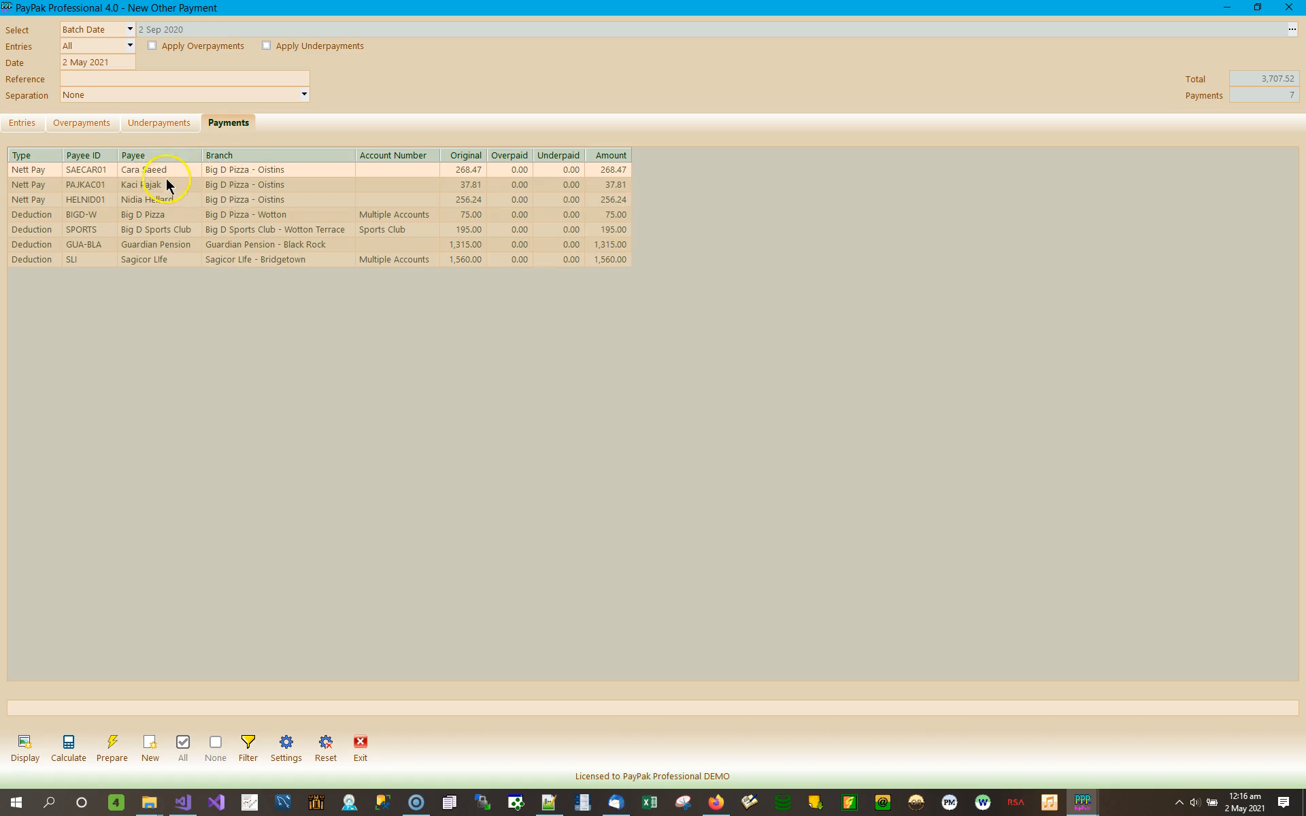
{"action": "left_click", "coordinate": [22, 124]}
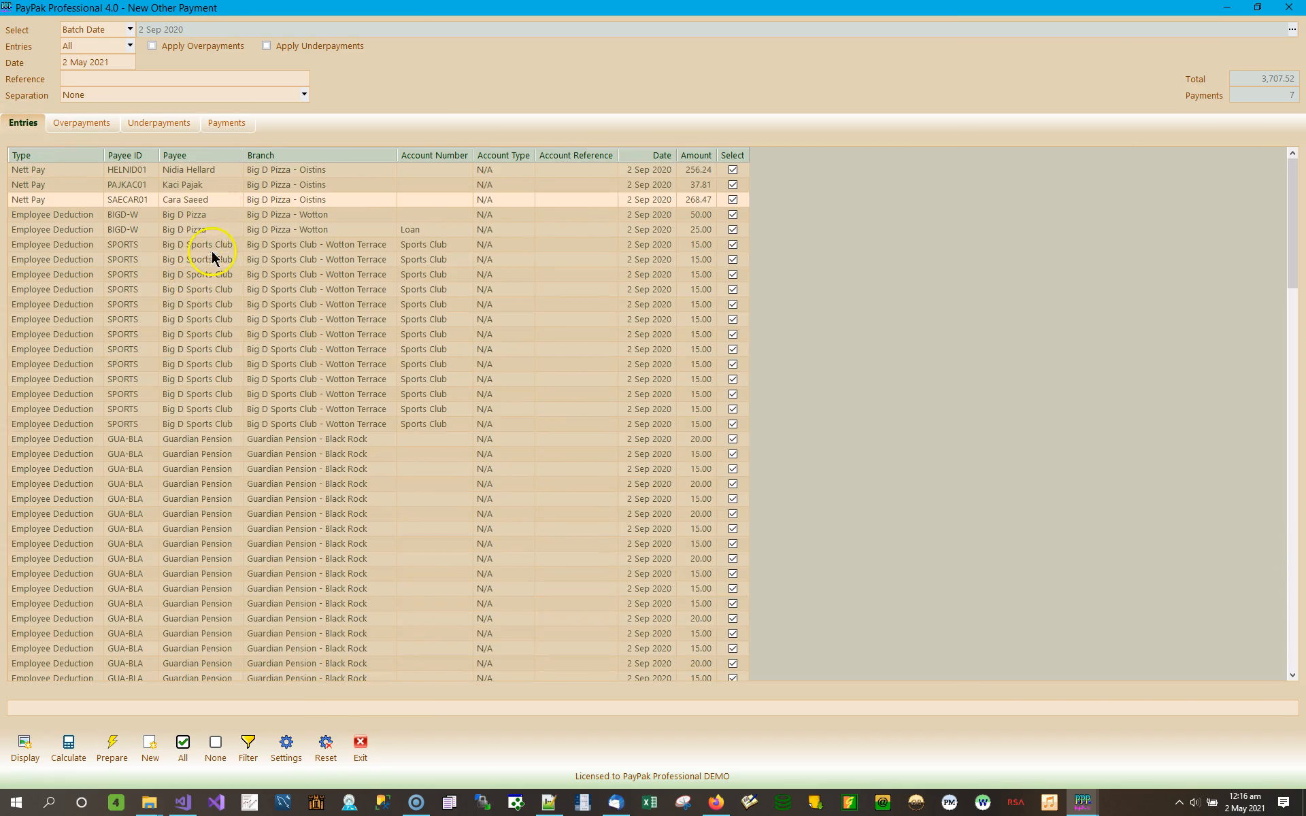
{"action": "left_click", "coordinate": [229, 129]}
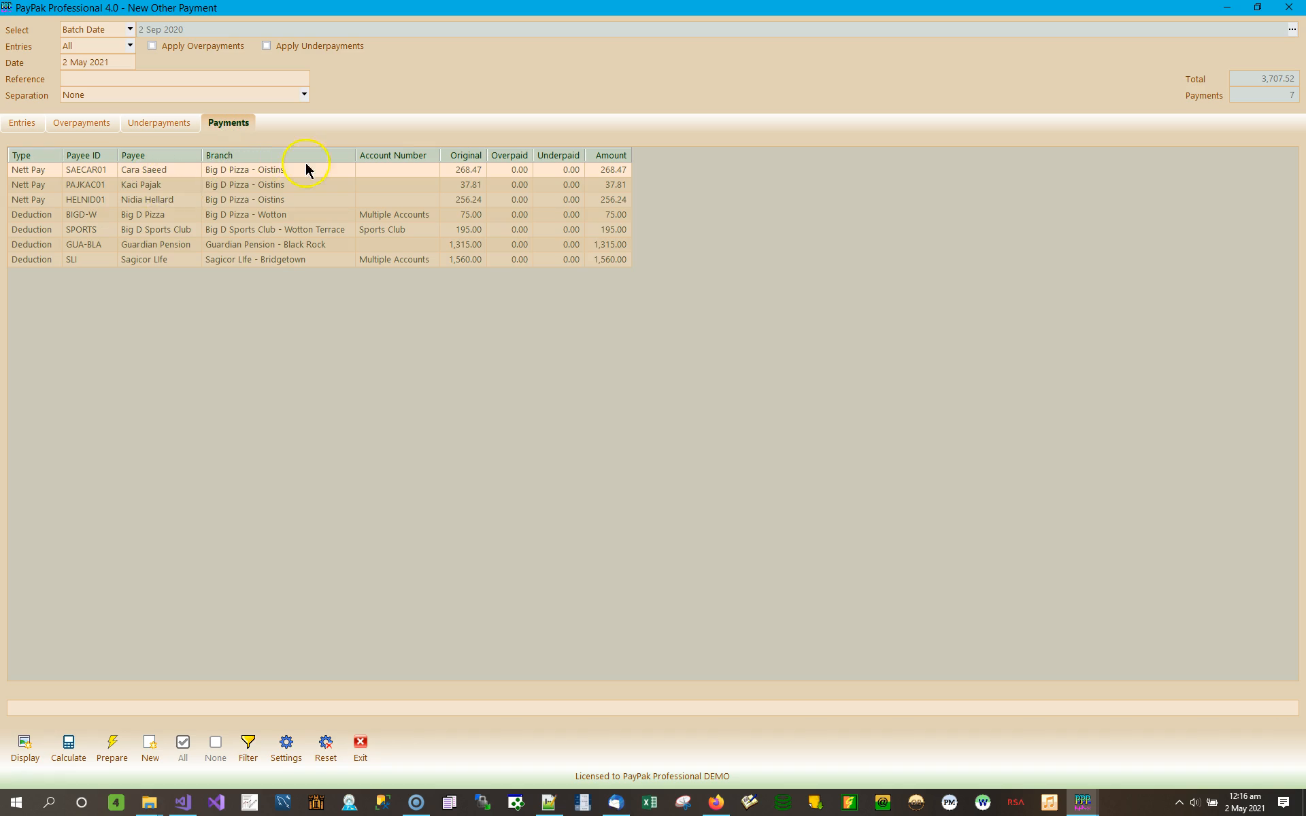
Step: Check the amounts: Nett Pay 268.47, 37.81, 256.24; deductions 75.00, 195.00, 1,315.00, 1,560.00
{"action": "left_click", "coordinate": [619, 170]}
{"action": "left_click", "coordinate": [150, 189]}
{"action": "left_click", "coordinate": [618, 184]}
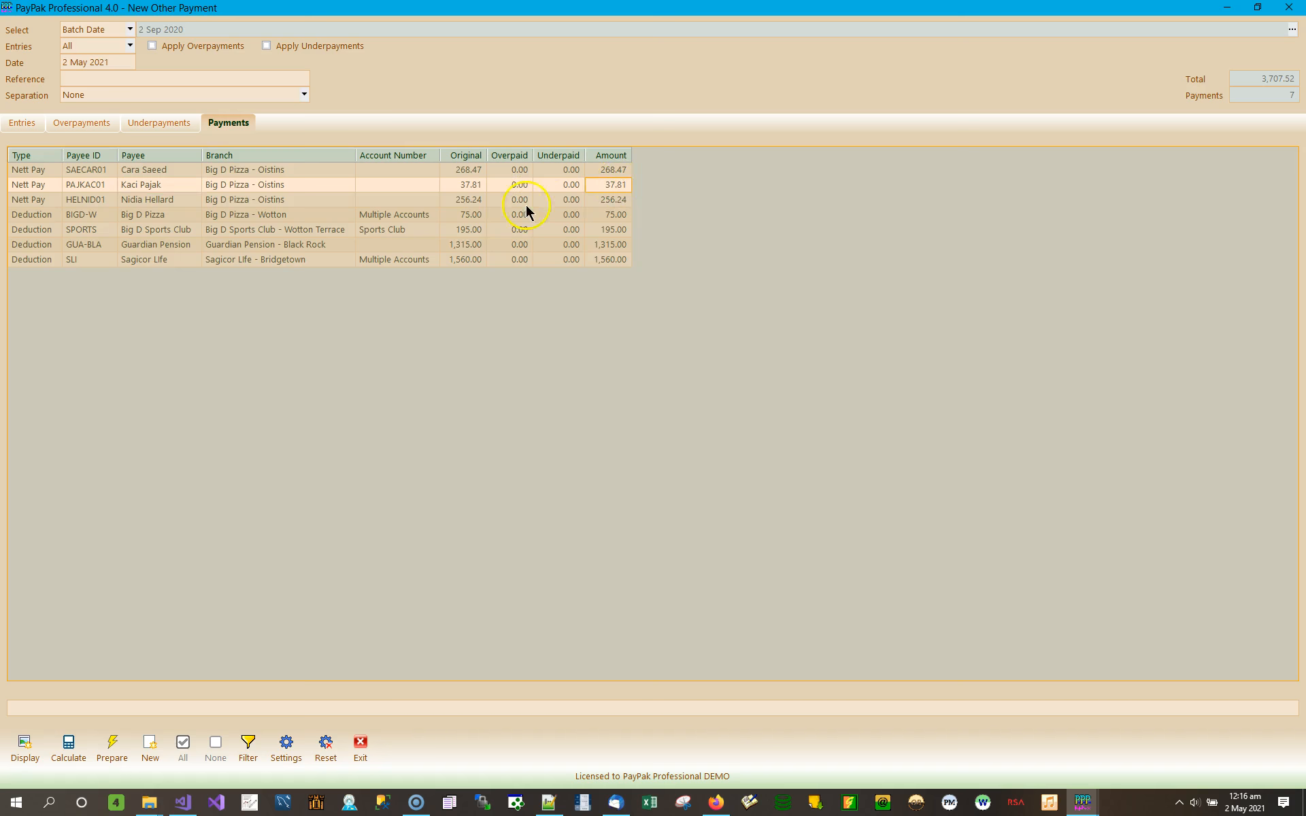
{"action": "left_click", "coordinate": [156, 202]}
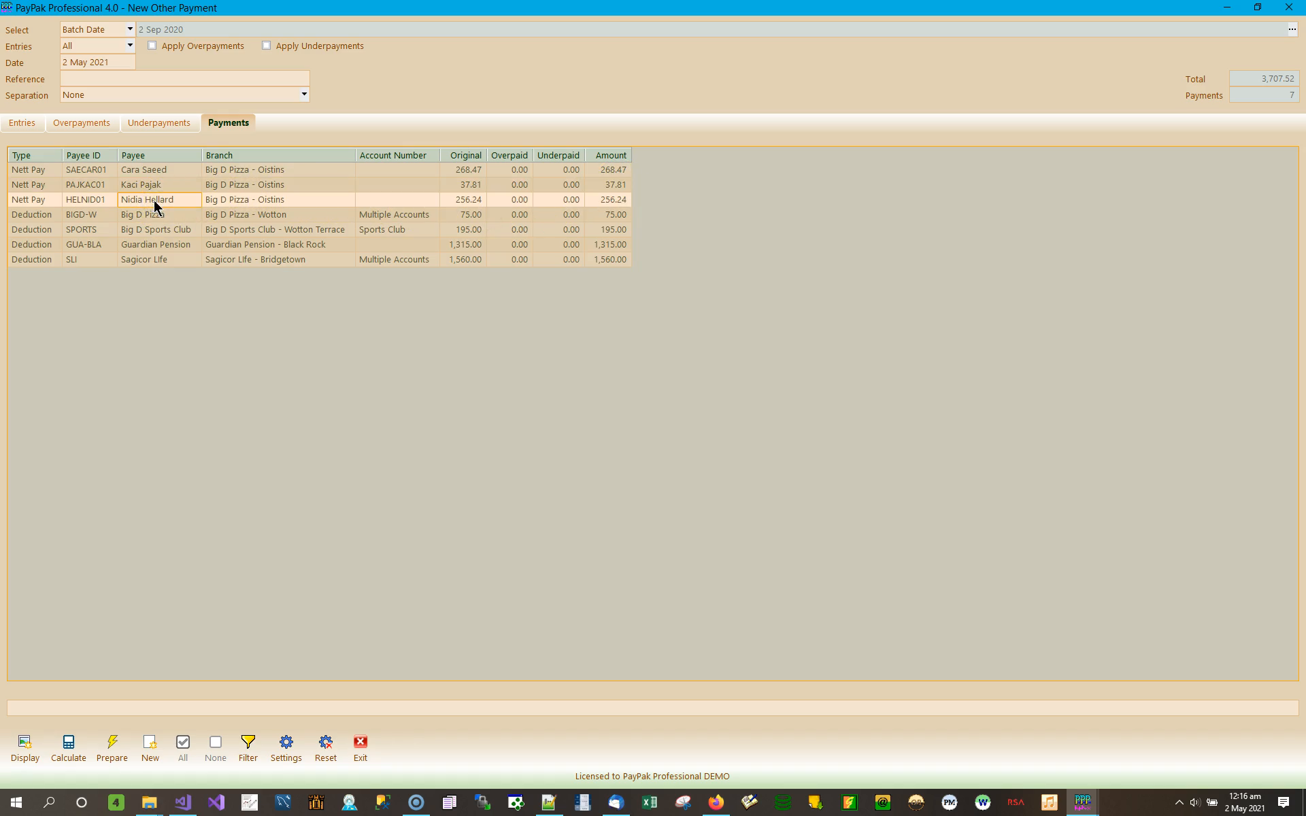
{"action": "left_click", "coordinate": [616, 199]}
{"action": "left_click", "coordinate": [168, 216]}
{"action": "left_click", "coordinate": [616, 214]}
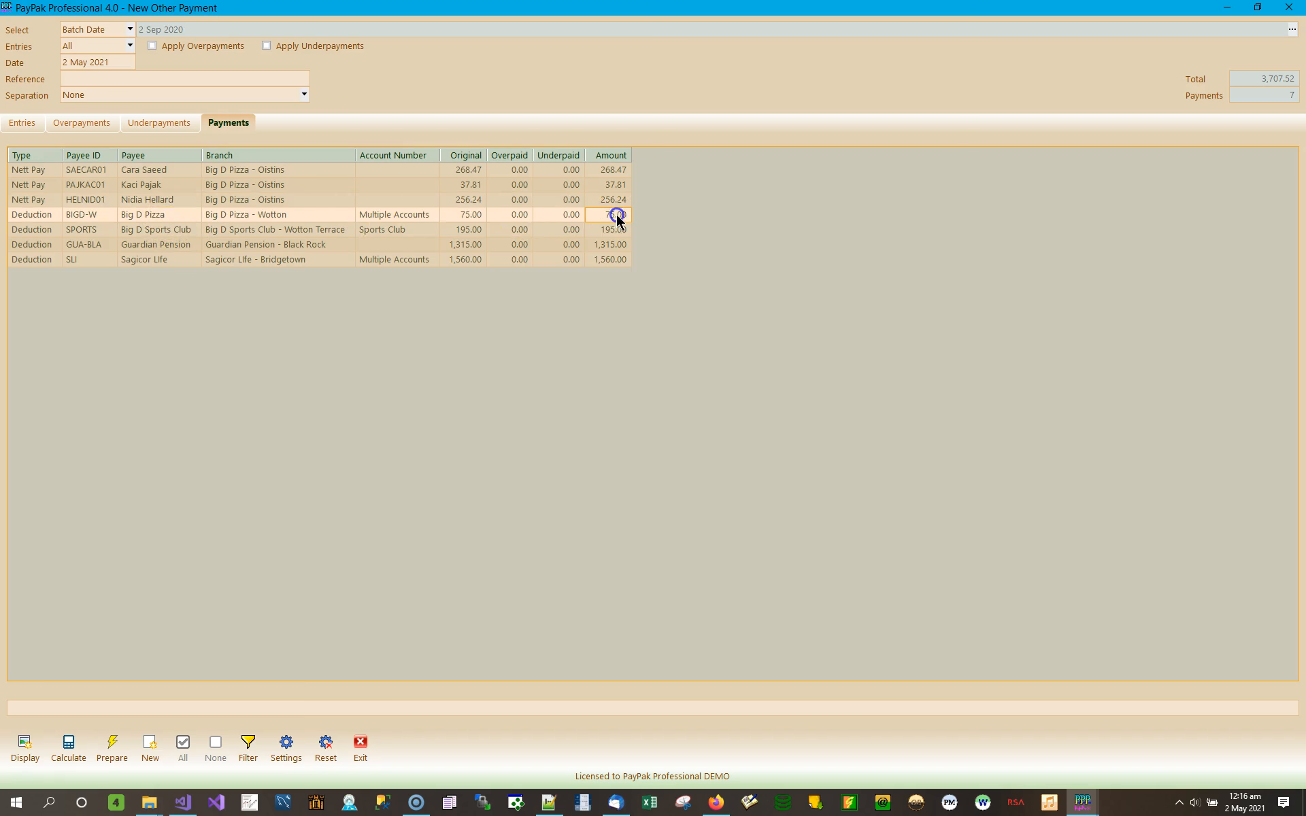
{"action": "left_click", "coordinate": [159, 230]}
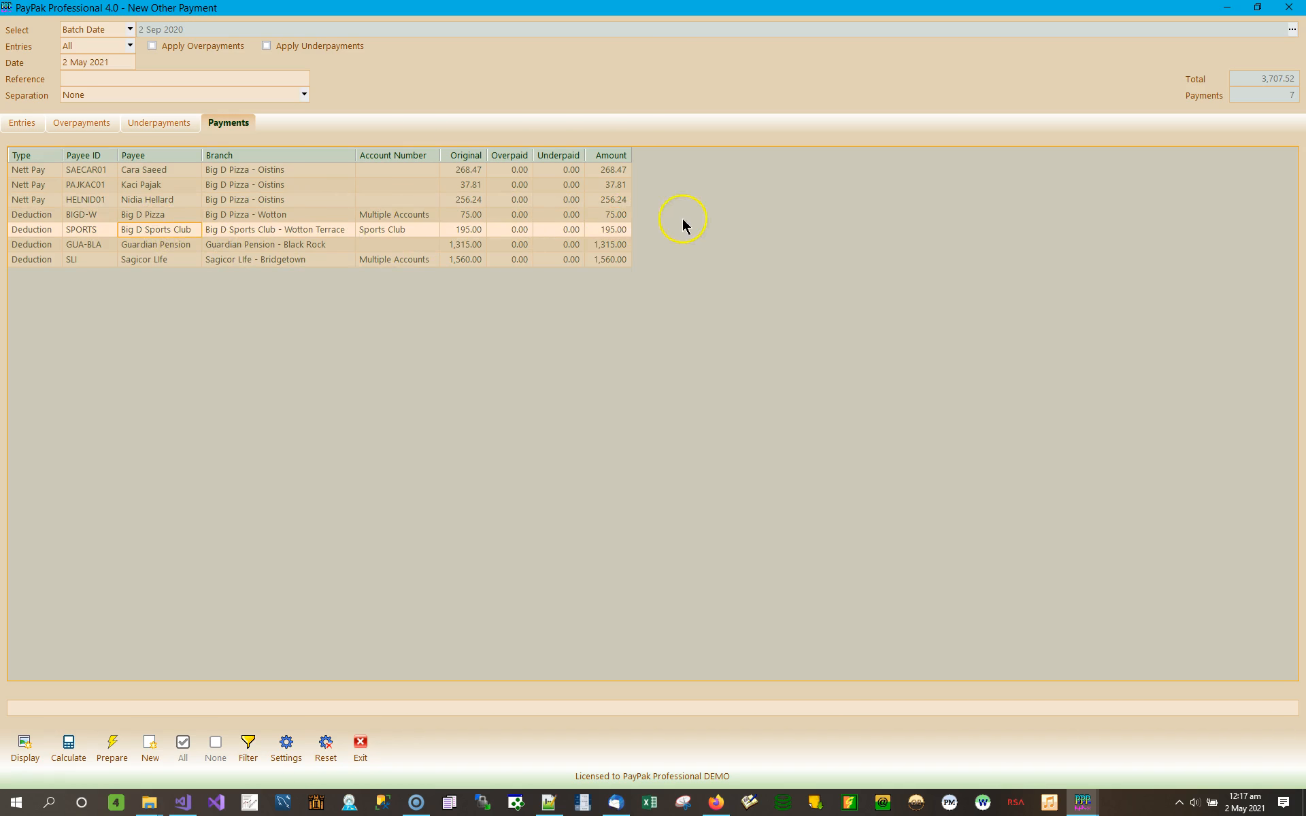
{"action": "left_click", "coordinate": [609, 231]}
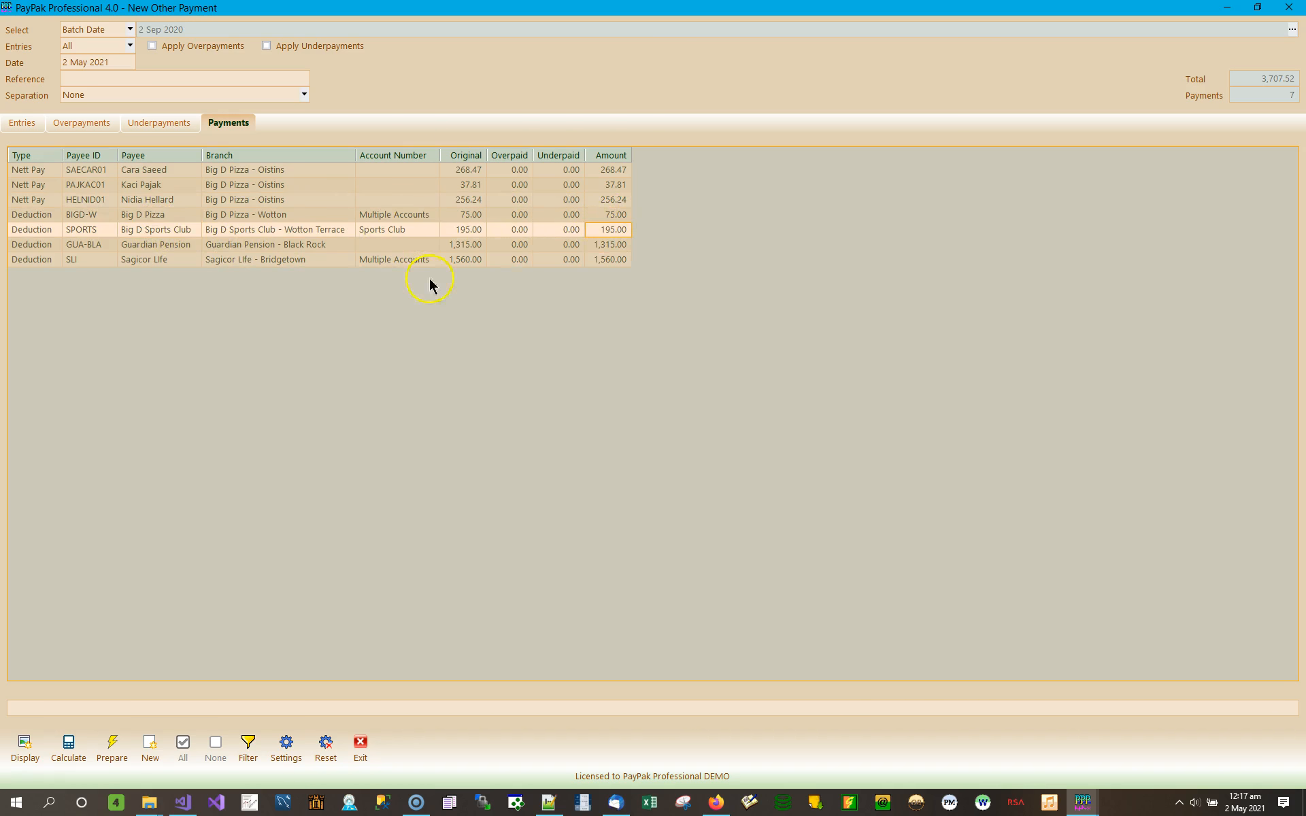
{"action": "left_click", "coordinate": [610, 245]}
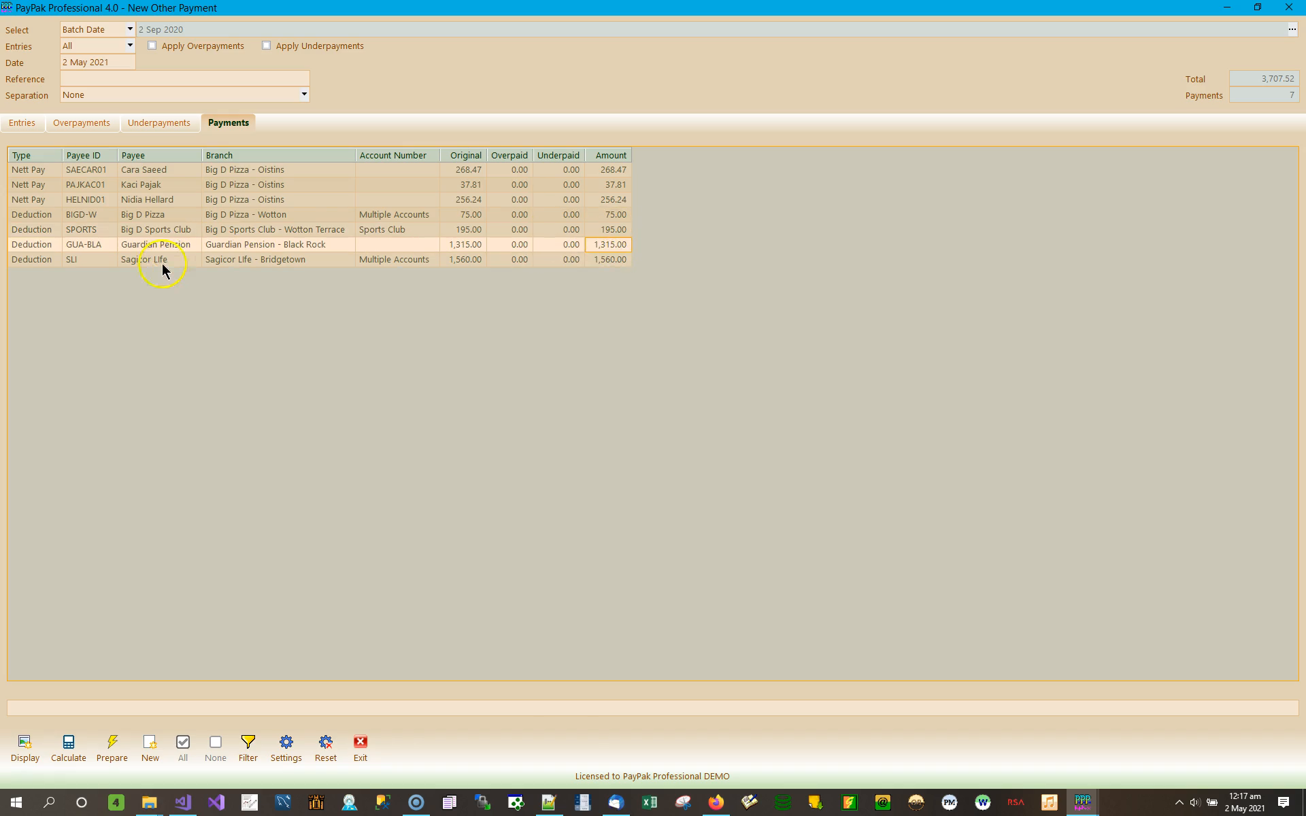
{"action": "left_click", "coordinate": [610, 260]}
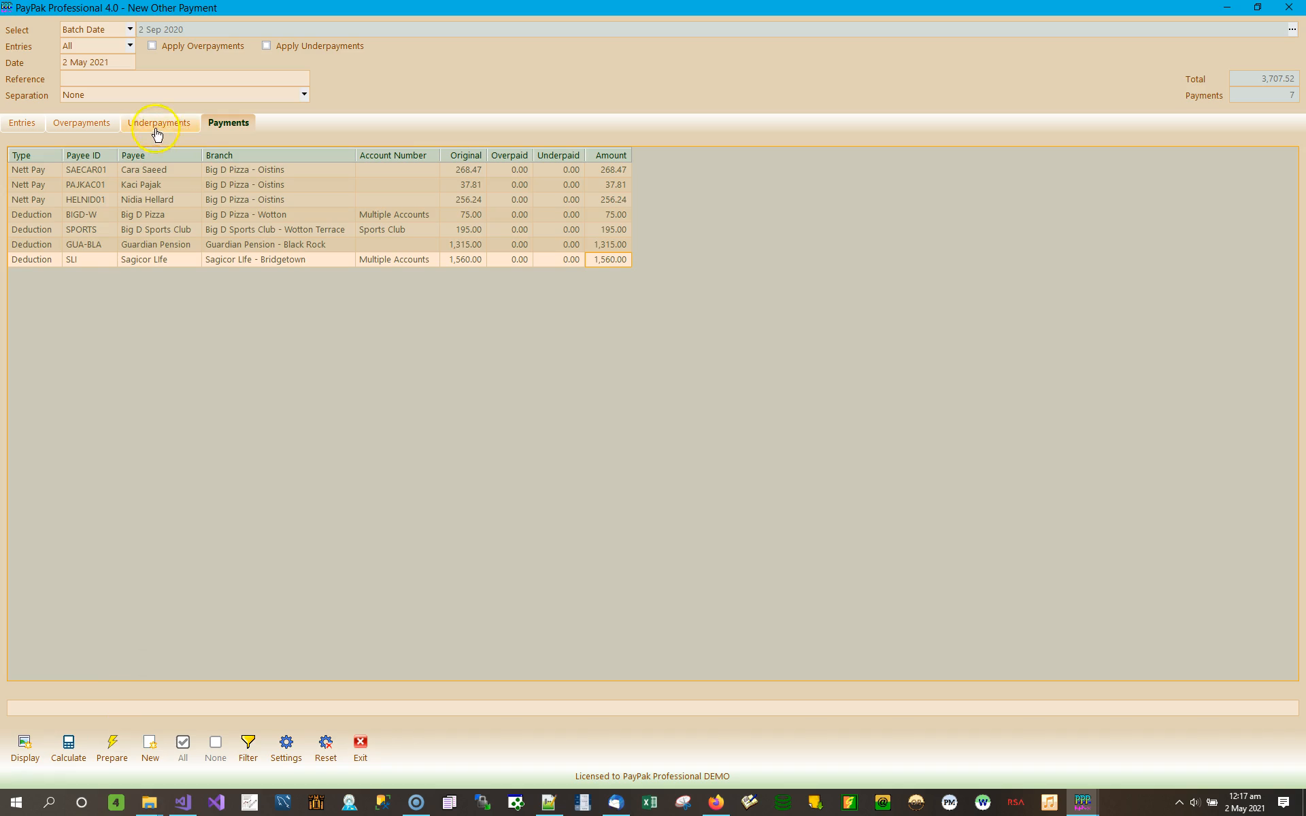
Step: Prepare the calculated payment as payment 14, confirm it, and close the new payment form
{"action": "left_click", "coordinate": [120, 752]}
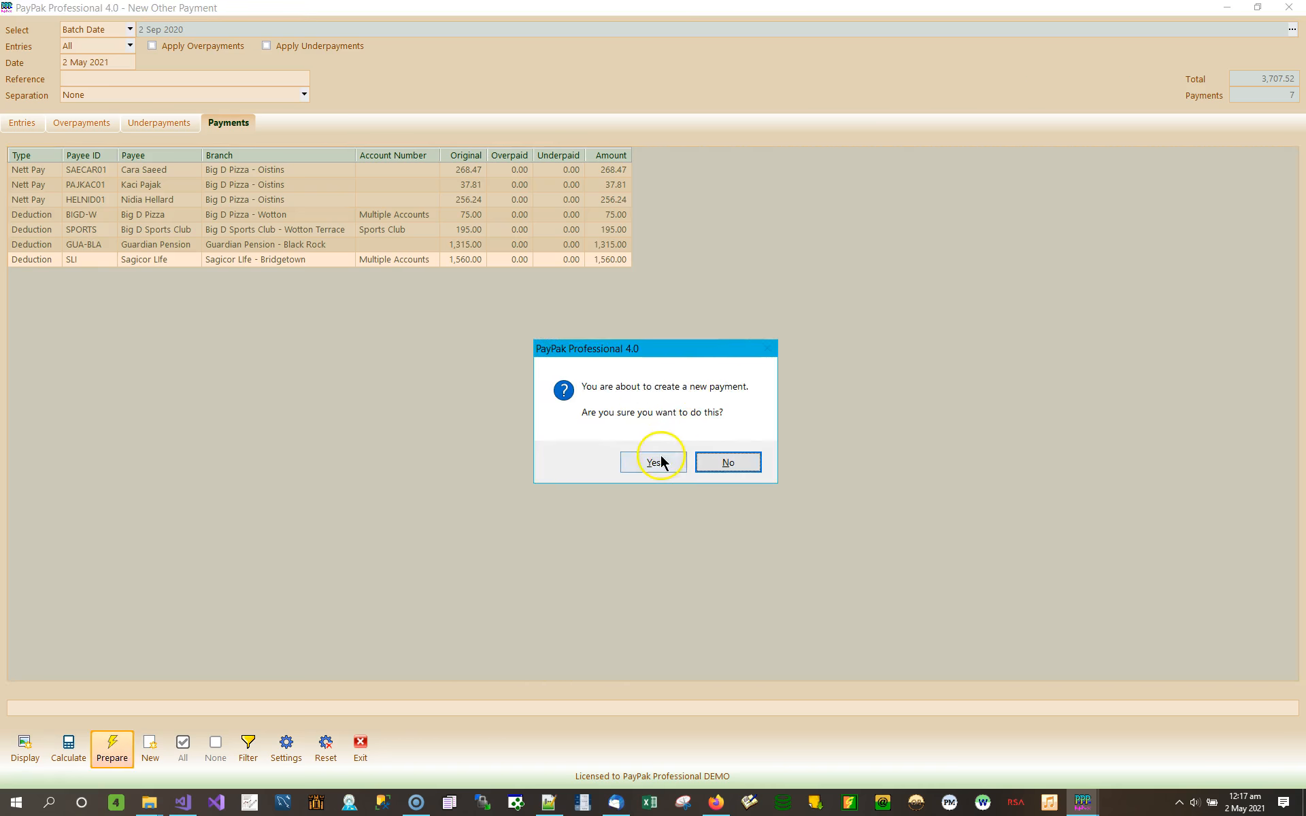
{"action": "left_click", "coordinate": [653, 463]}
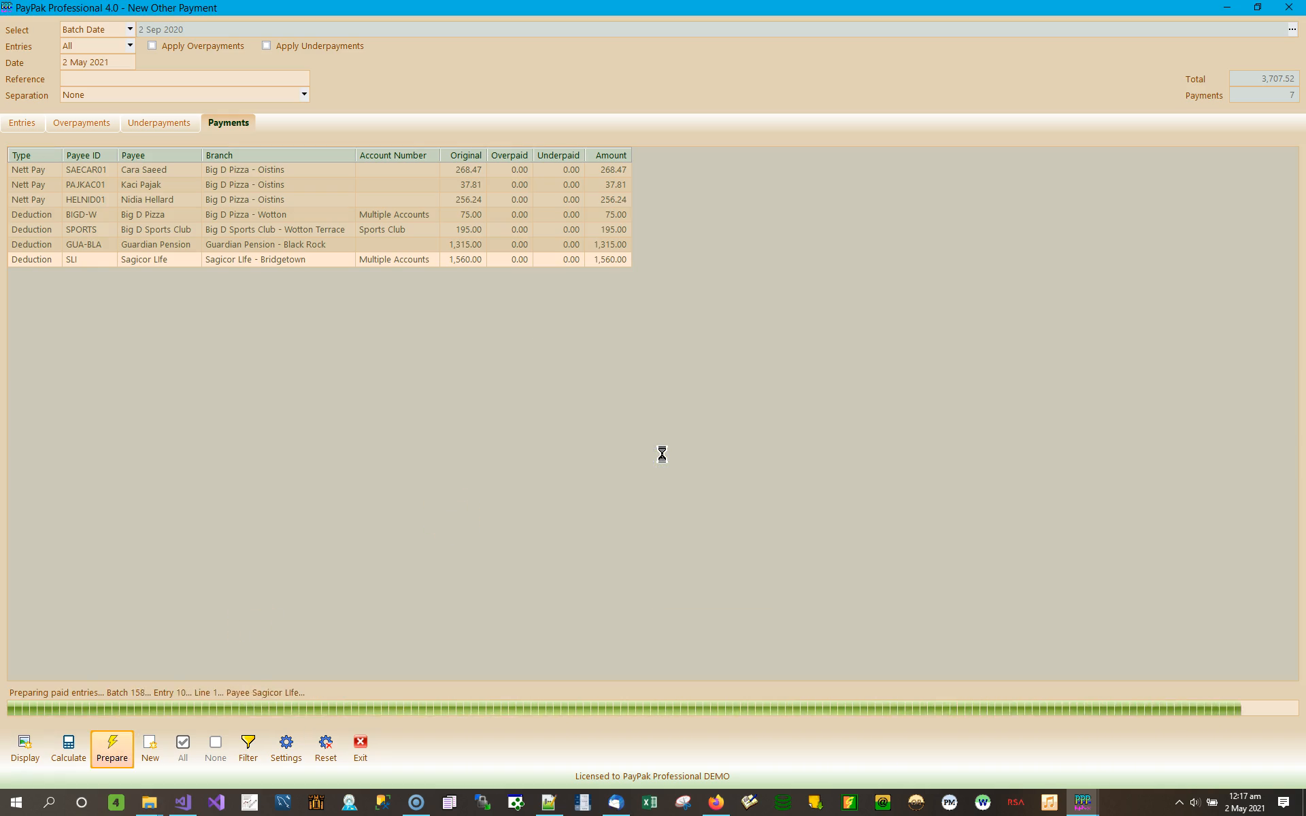
{"action": "left_click", "coordinate": [703, 447]}
{"action": "left_click", "coordinate": [429, 386]}
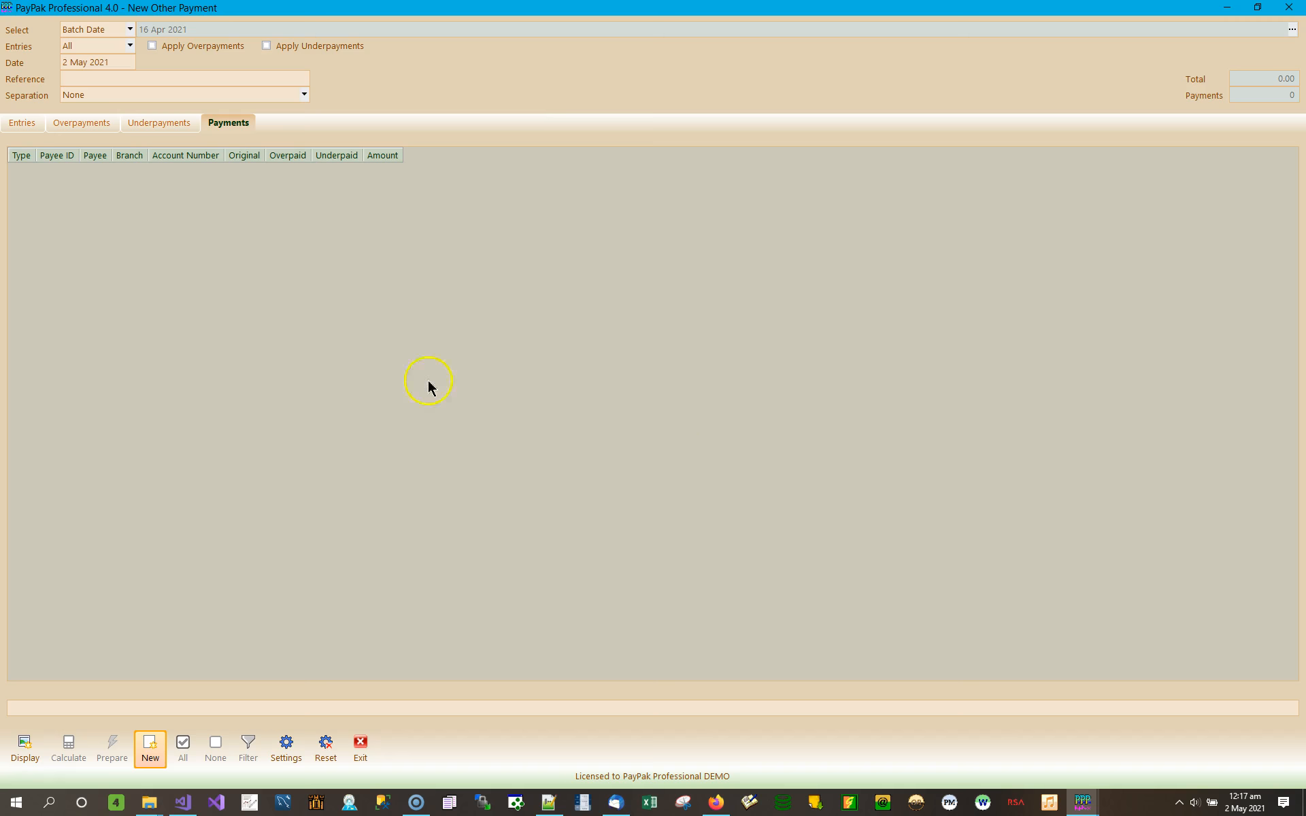
{"action": "left_click", "coordinate": [360, 746]}
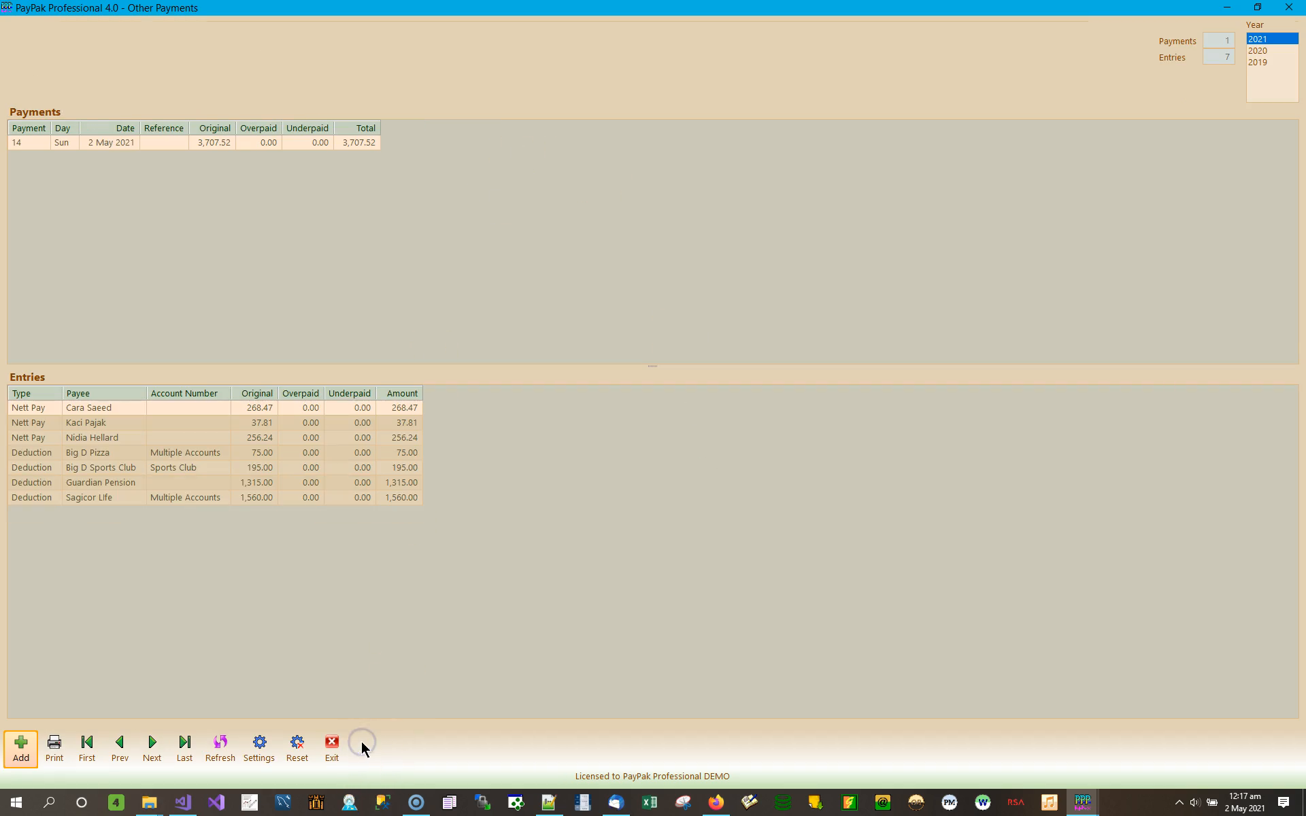
Step: Show 2019, 2020 and 2021 payments in the list and select payment 14
{"action": "left_click", "coordinate": [1279, 62]}
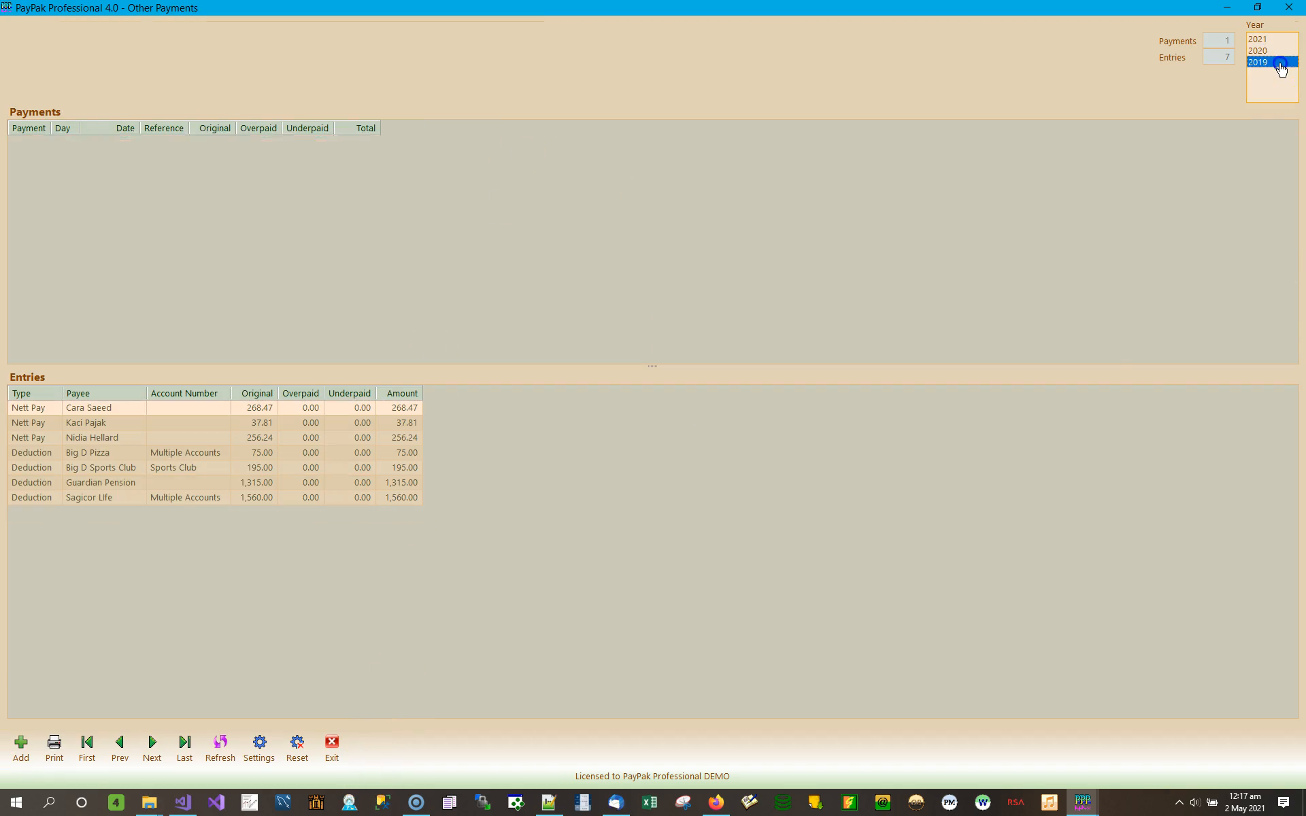
{"action": "left_click", "coordinate": [1281, 51]}
{"action": "left_click", "coordinate": [1285, 39]}
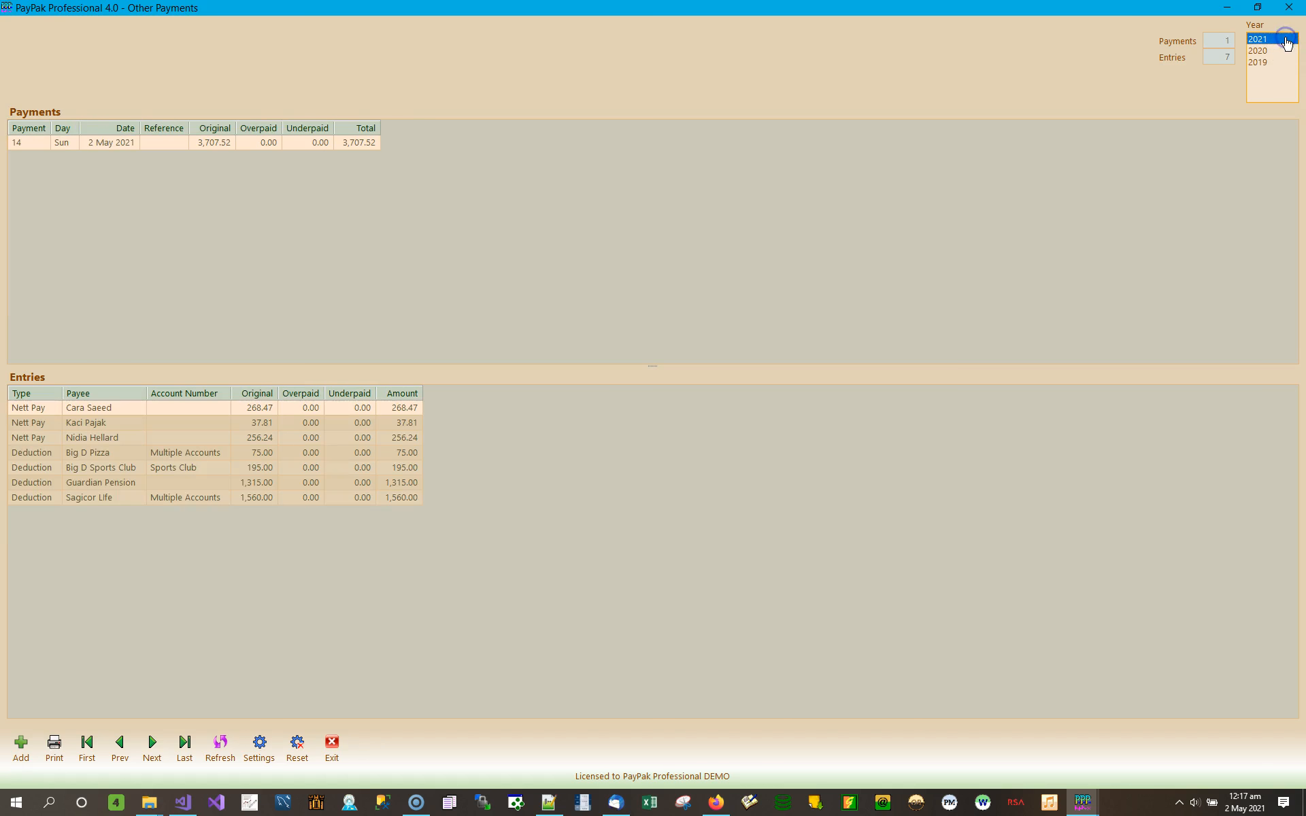
{"action": "left_click", "coordinate": [30, 140]}
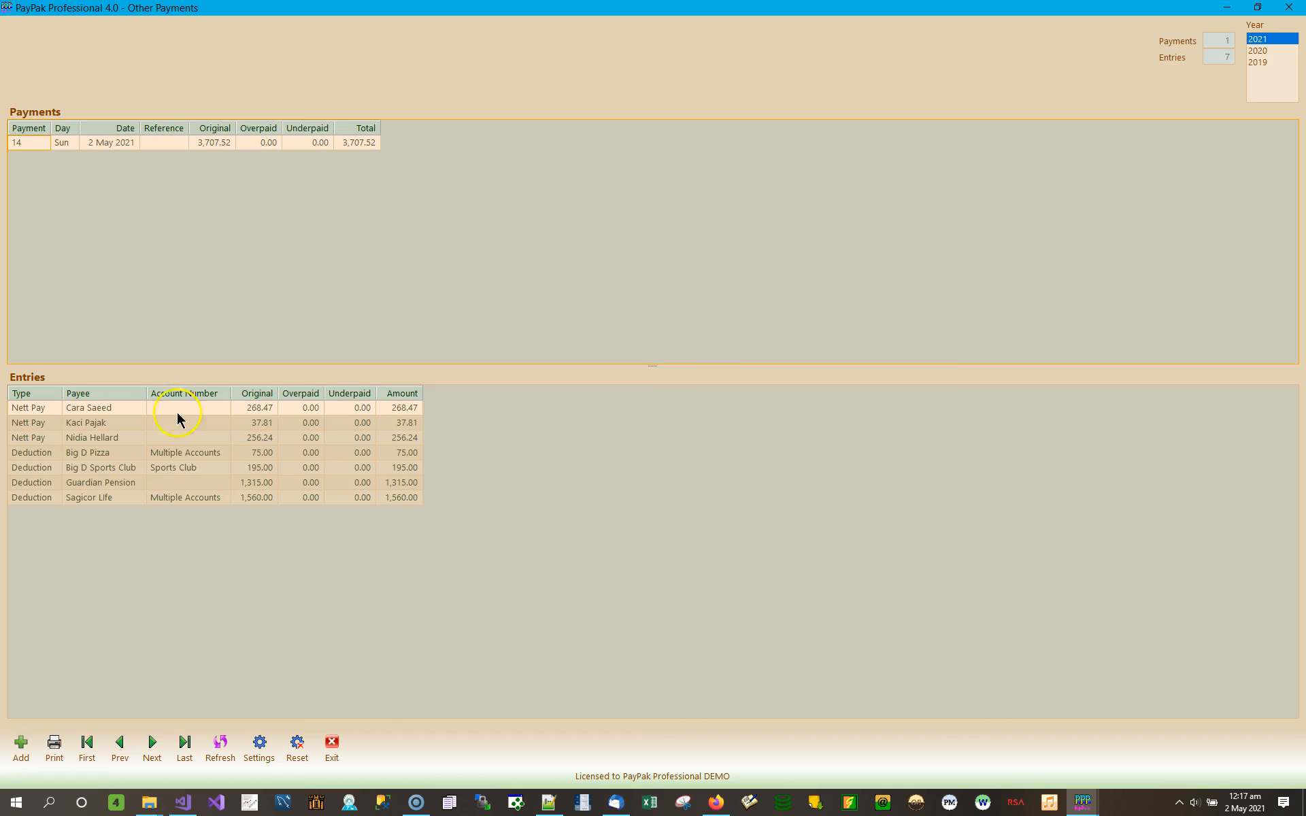
{"action": "left_click", "coordinate": [57, 745]}
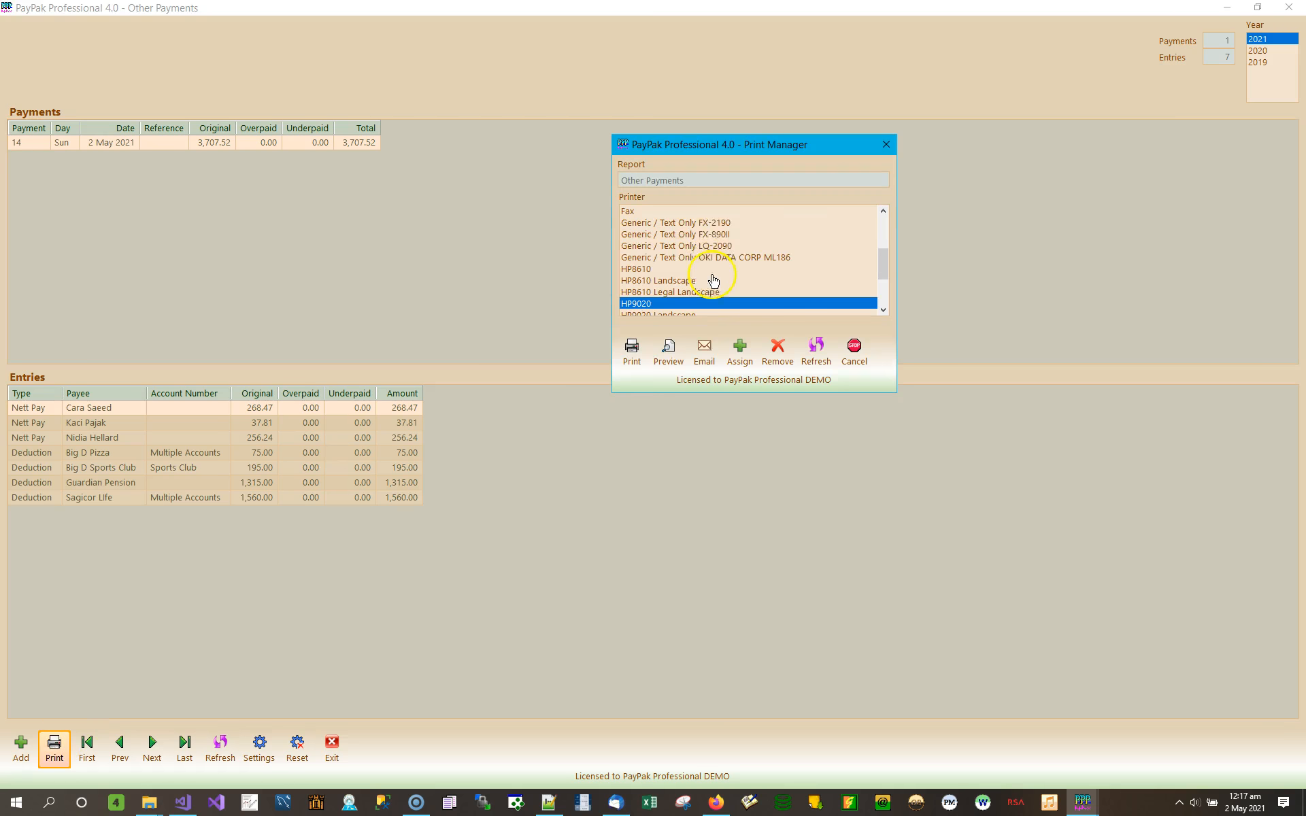
{"action": "left_click", "coordinate": [676, 361]}
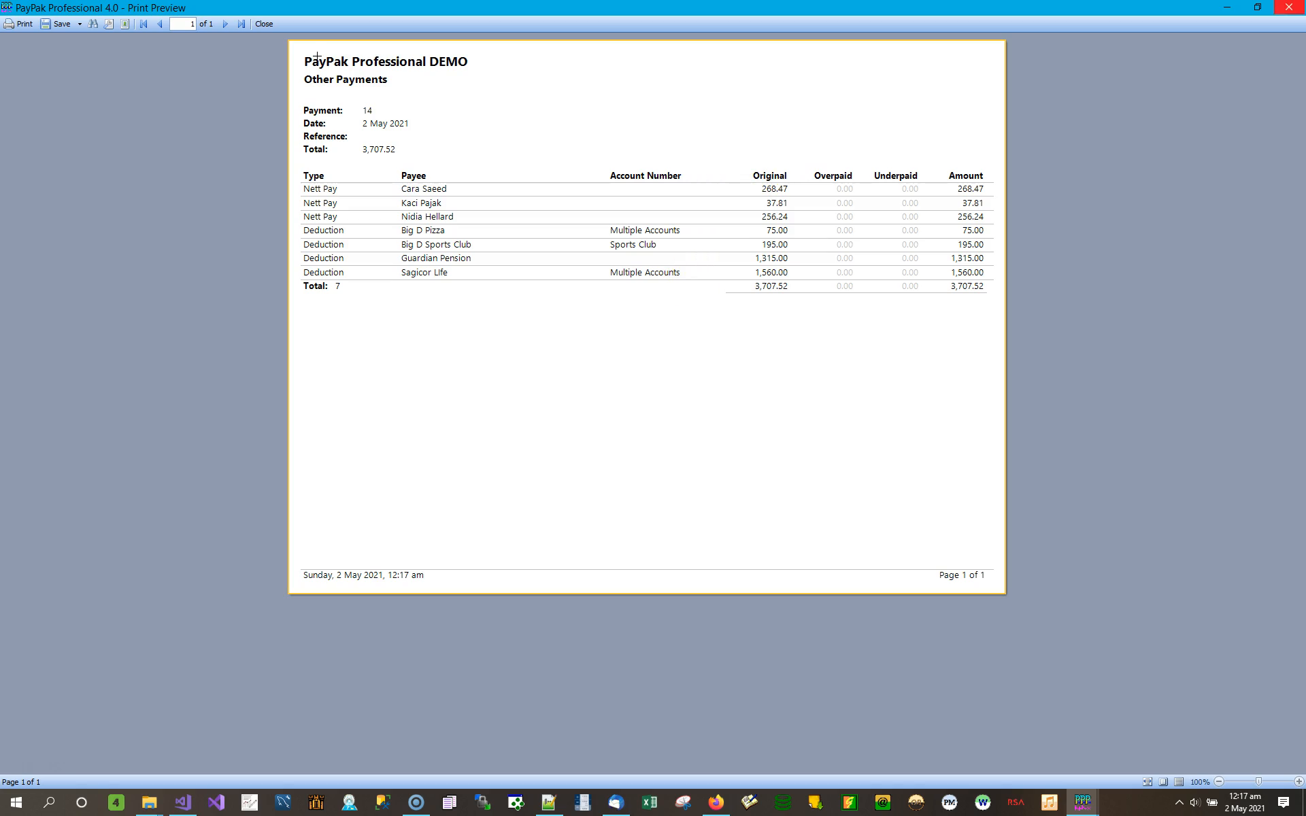
{"action": "left_click", "coordinate": [1289, 8]}
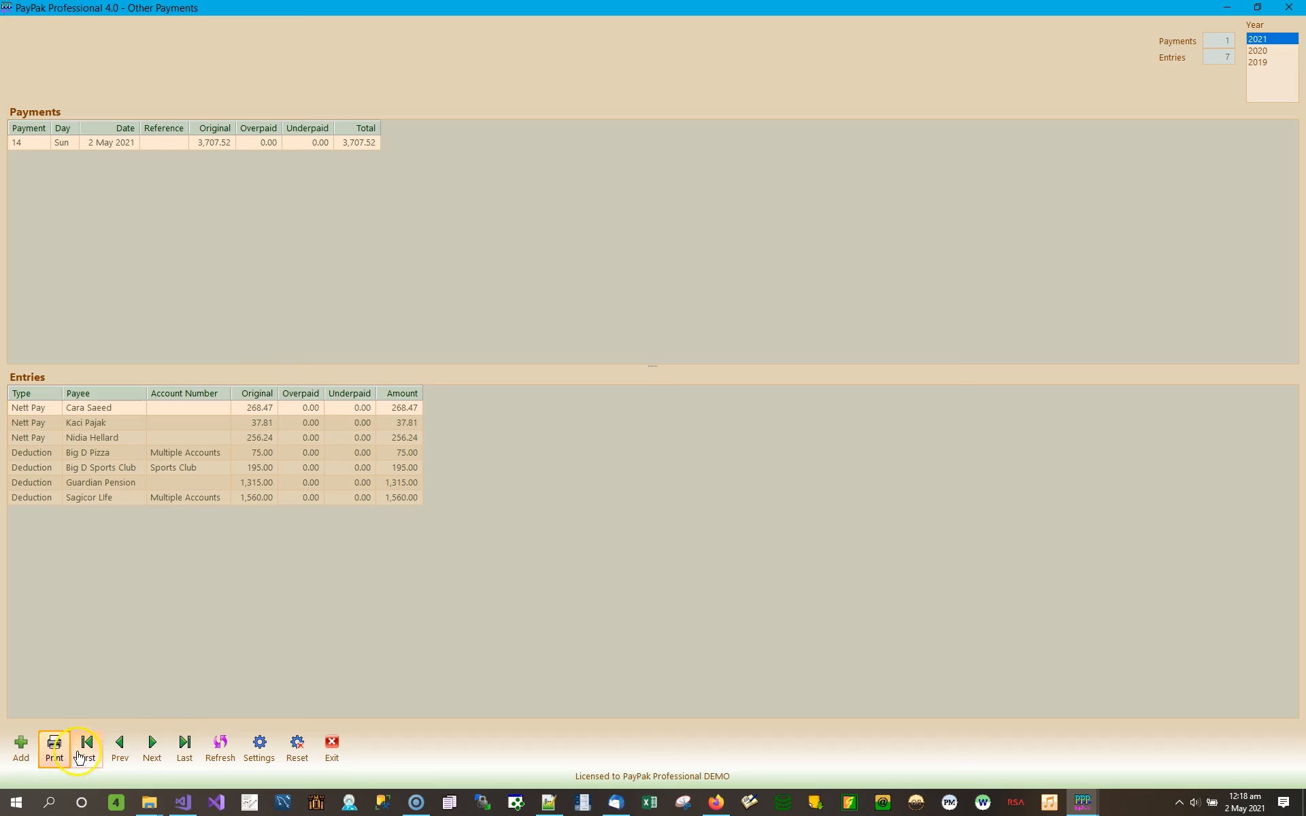
{"action": "left_click", "coordinate": [25, 757]}
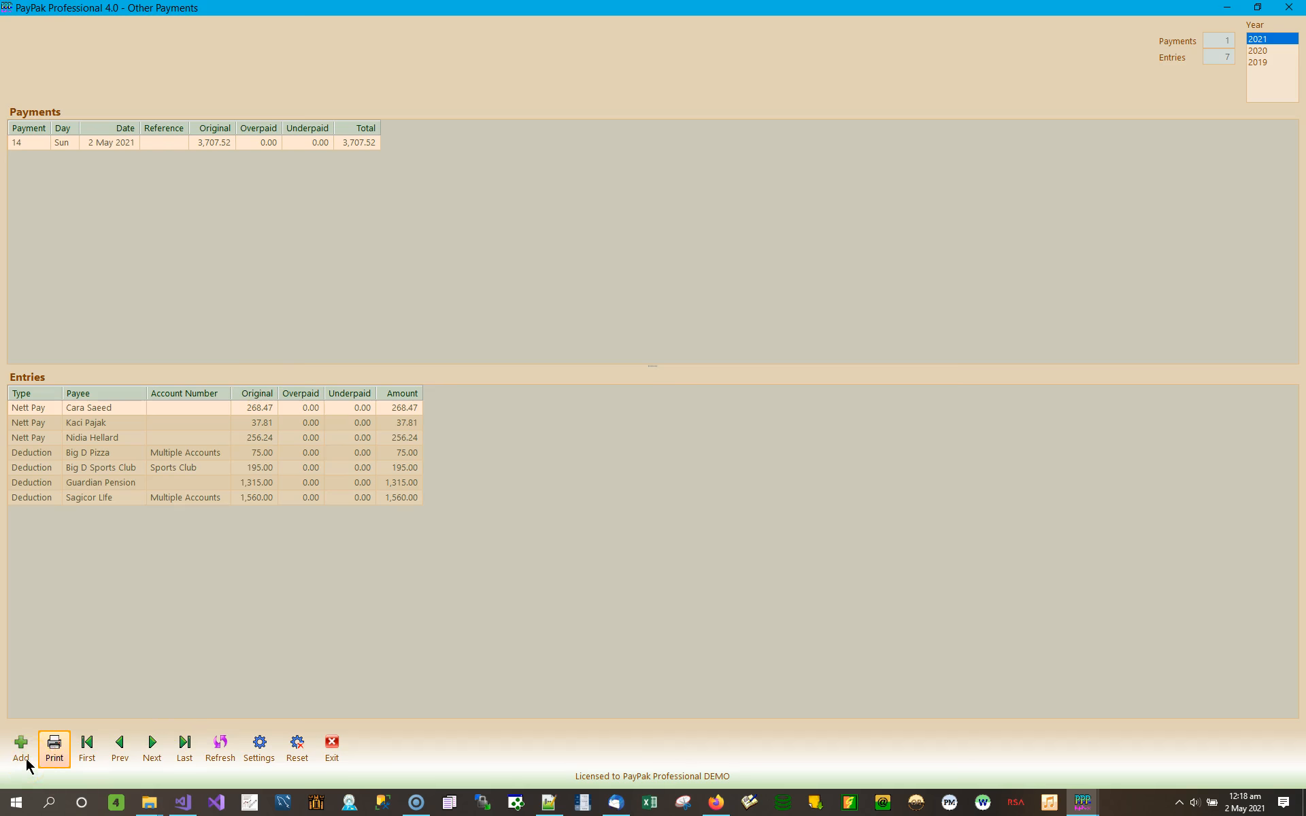